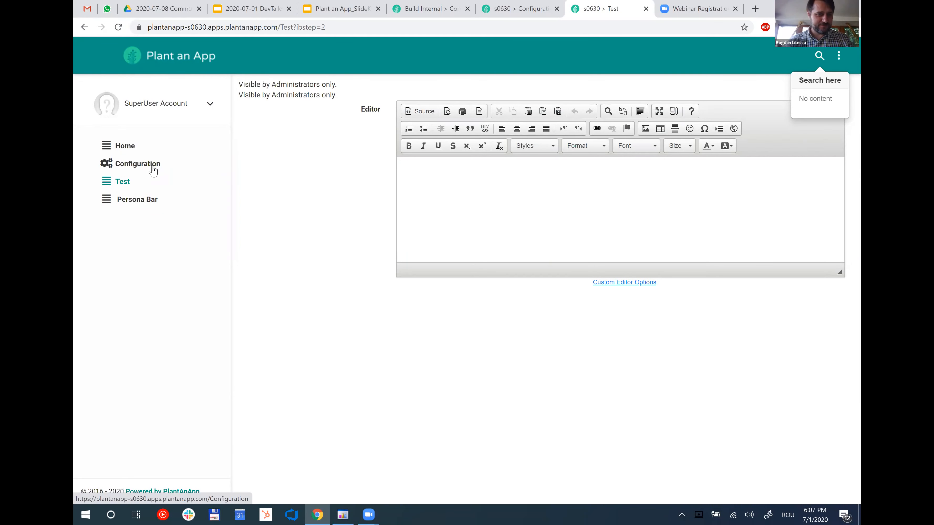
- Open the Training section of the site's configuration
left_click(153, 170)
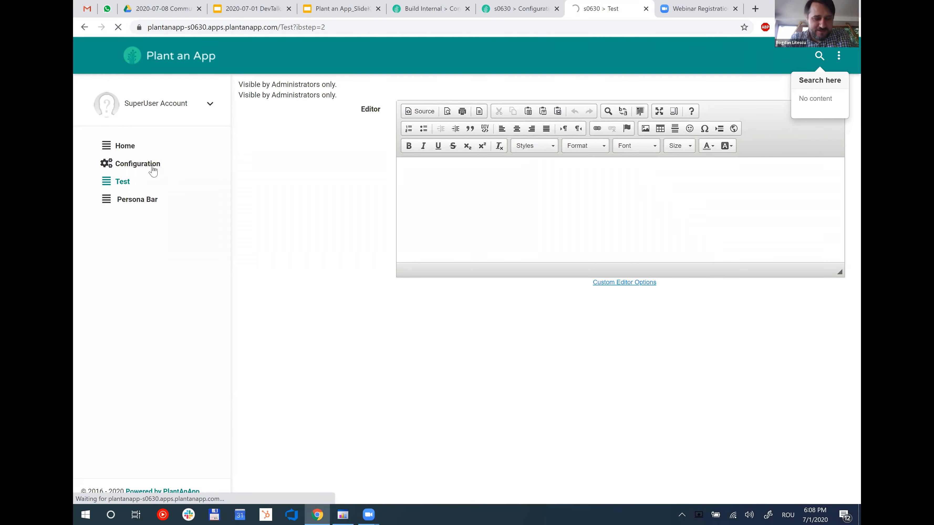
left_click(153, 171)
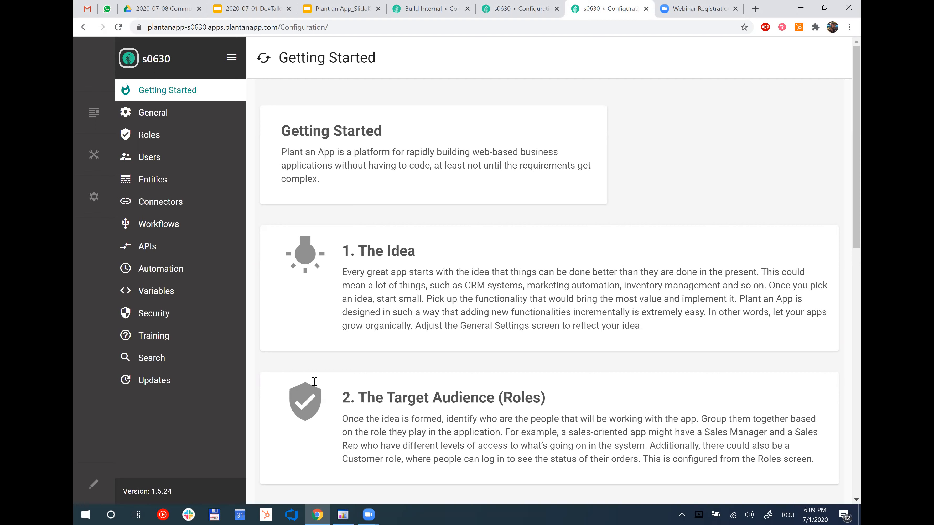
left_click(162, 340)
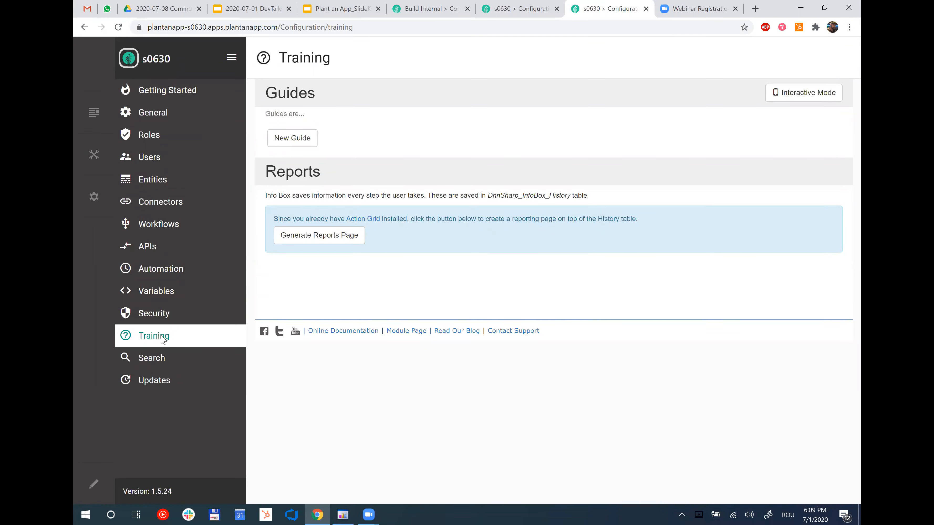
- Create a new guide titled "Getting Started" and save it
left_click(305, 140)
left_click(346, 127)
type("Geeting")
key("ctrl+BackSpace")
type("Getting ")
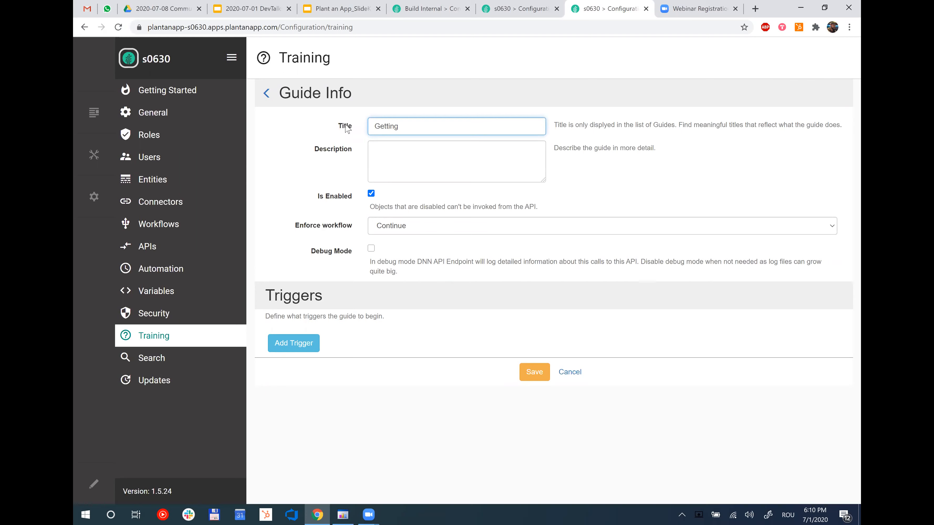
type("Started")
left_click(534, 373)
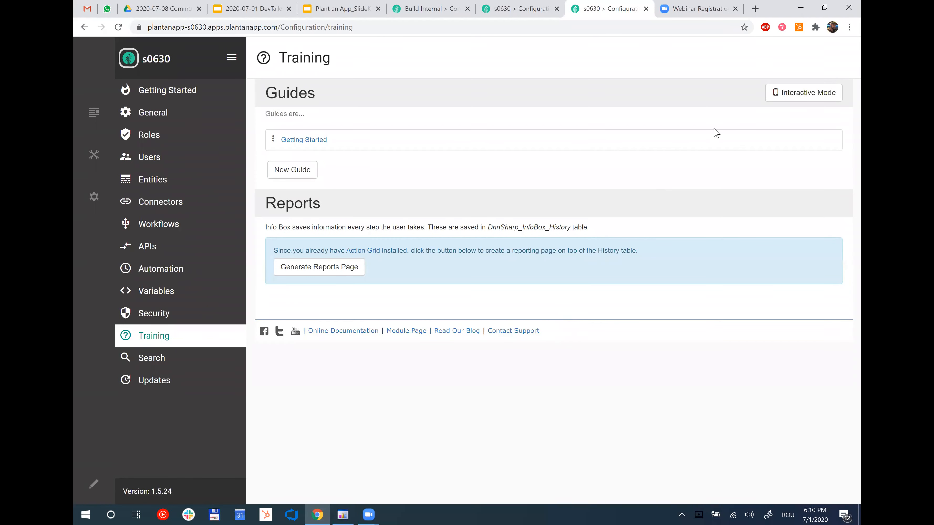
- Switch the guides to interactive mode and open the Getting Started guide's settings for editing
left_click(802, 95)
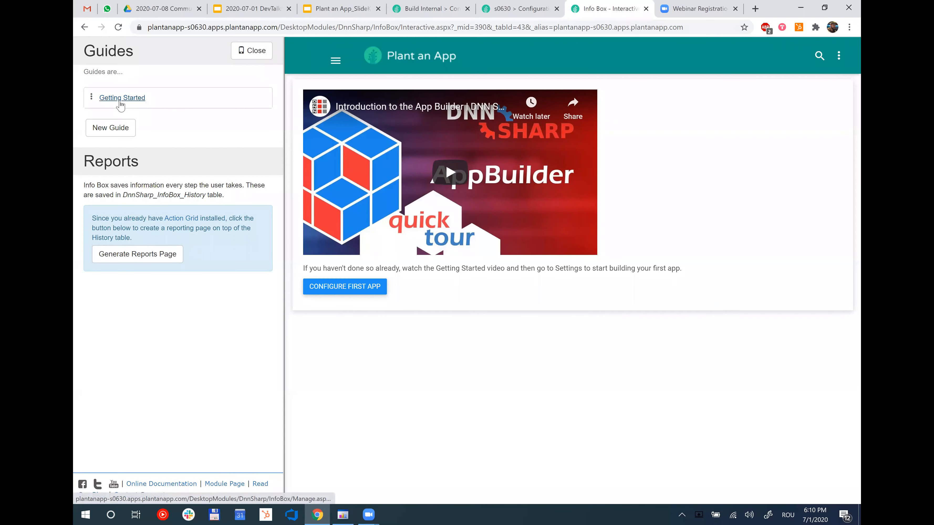
left_click(120, 98)
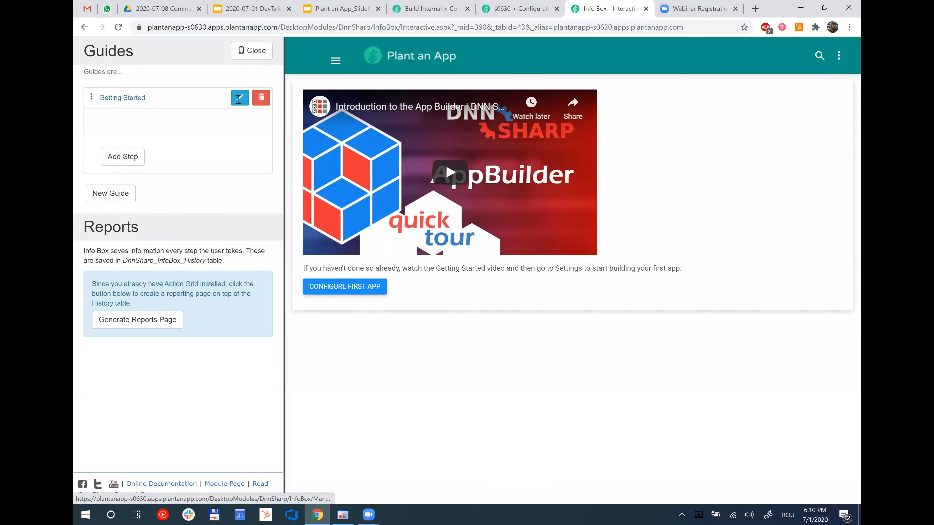
left_click(235, 98)
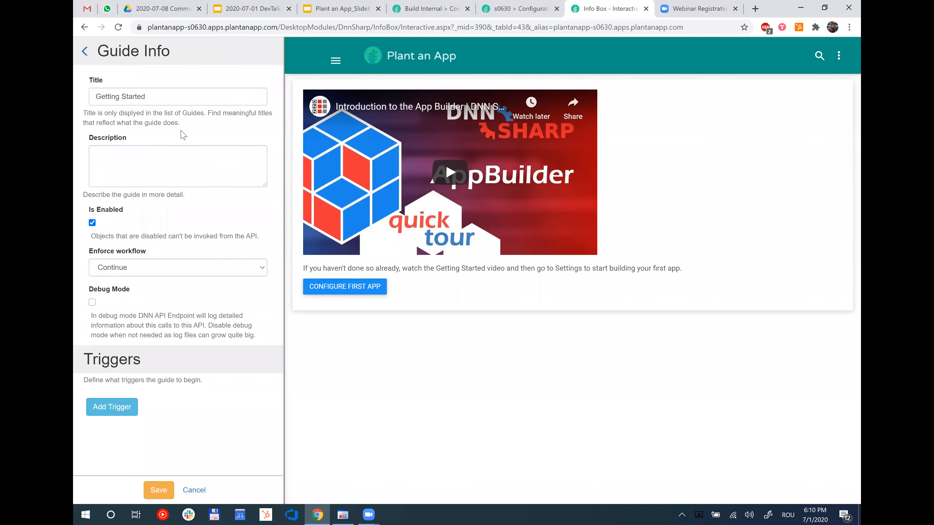
- Add a trigger to the Getting Started guide that uses the current Home page, and save the guide
left_click(126, 407)
scroll(169, 333, "down", 3)
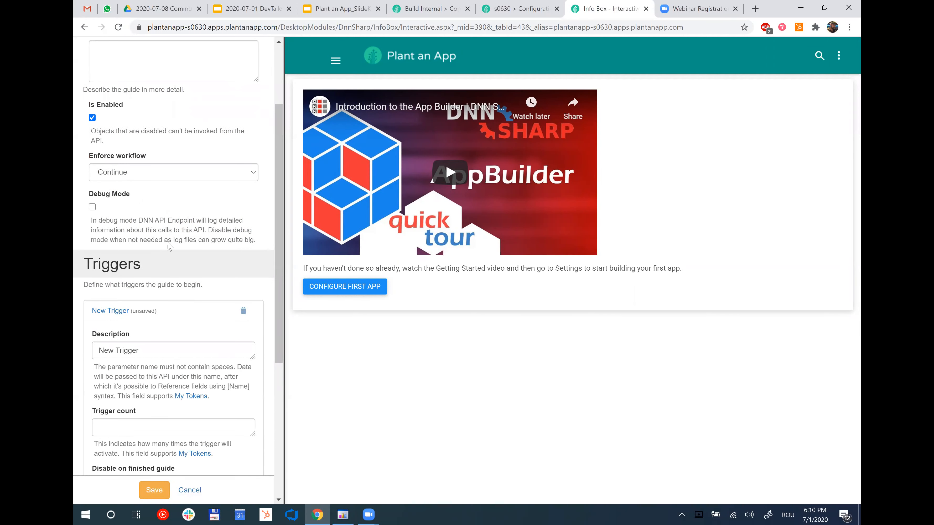
scroll(162, 258, "down", 6)
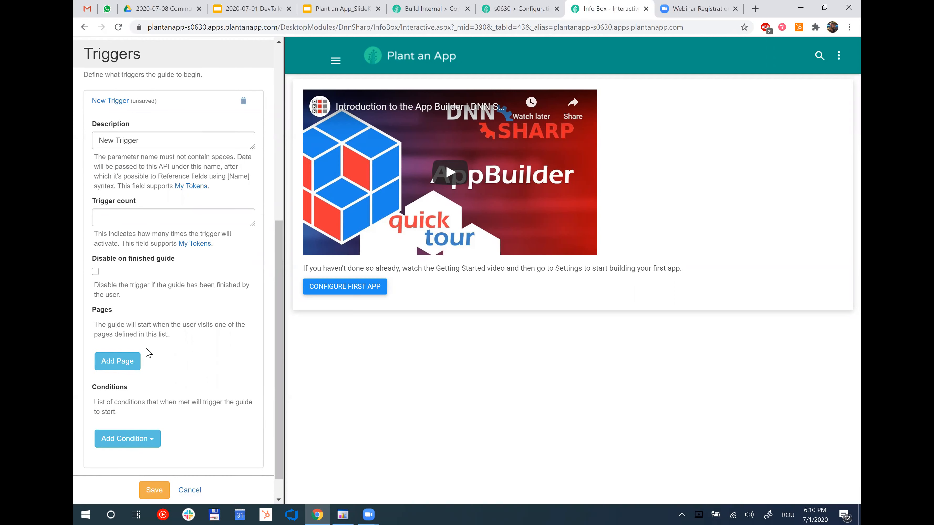
left_click(130, 364)
scroll(163, 324, "down", 2)
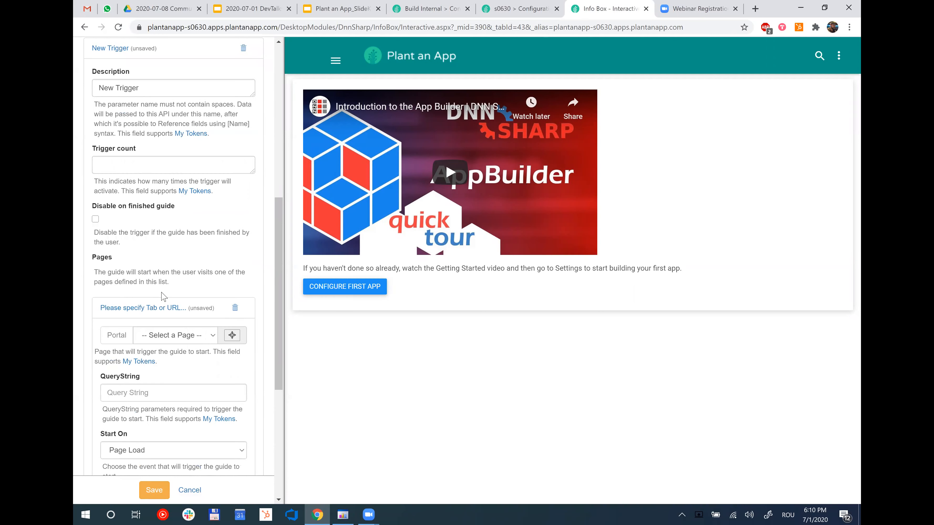
scroll(166, 296, "down", 2)
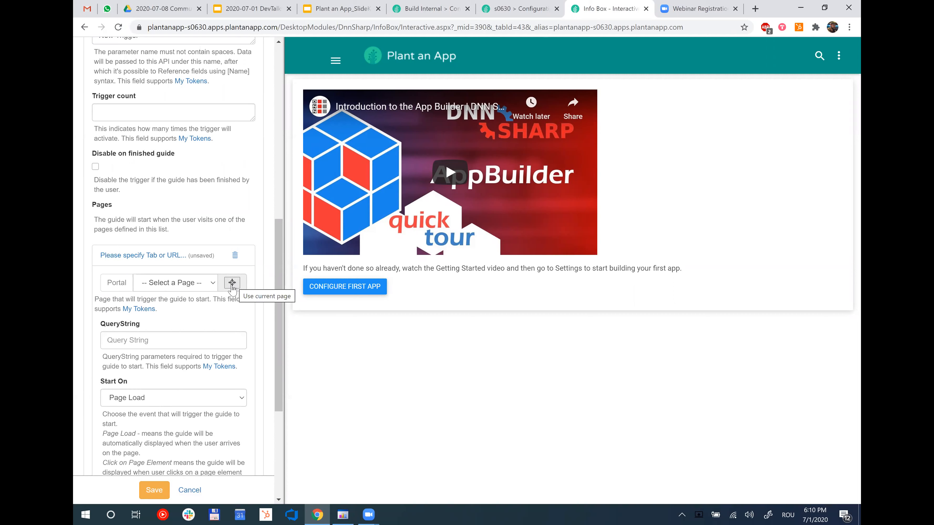
left_click(232, 283)
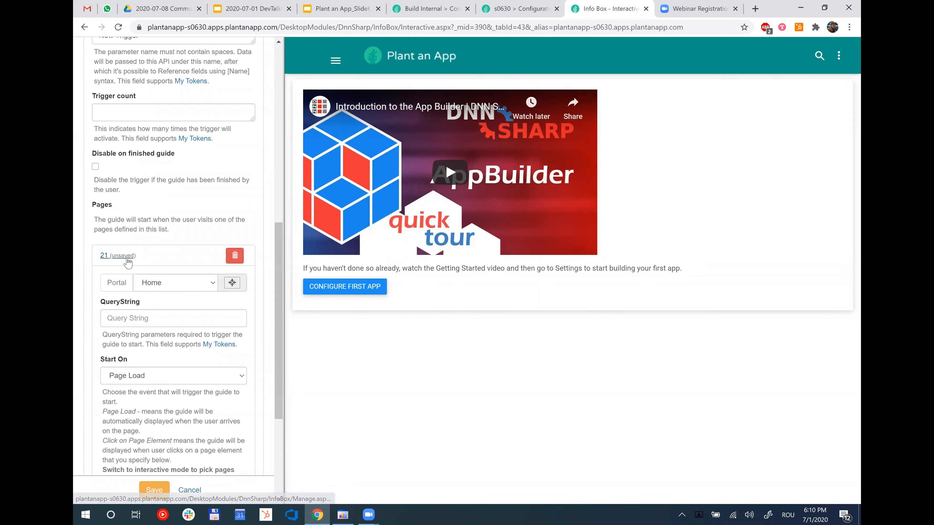
left_click(127, 263)
left_click(154, 489)
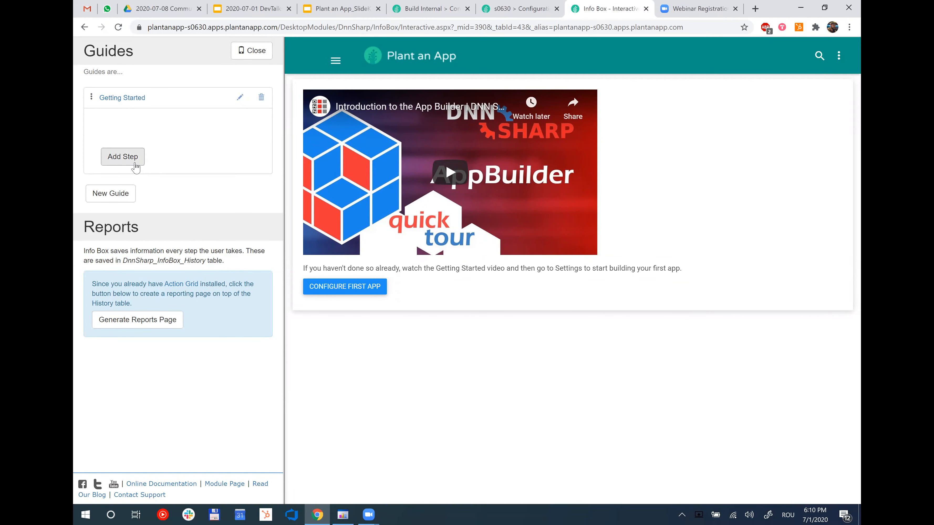
- Add a step to the Getting Started guide with the title "Click here to start"
left_click(133, 163)
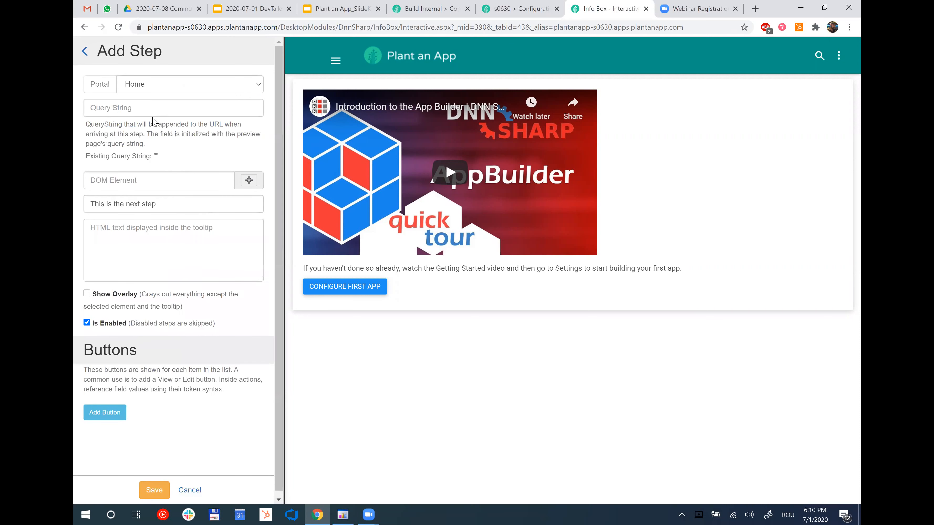
left_click_drag(168, 204, 75, 207)
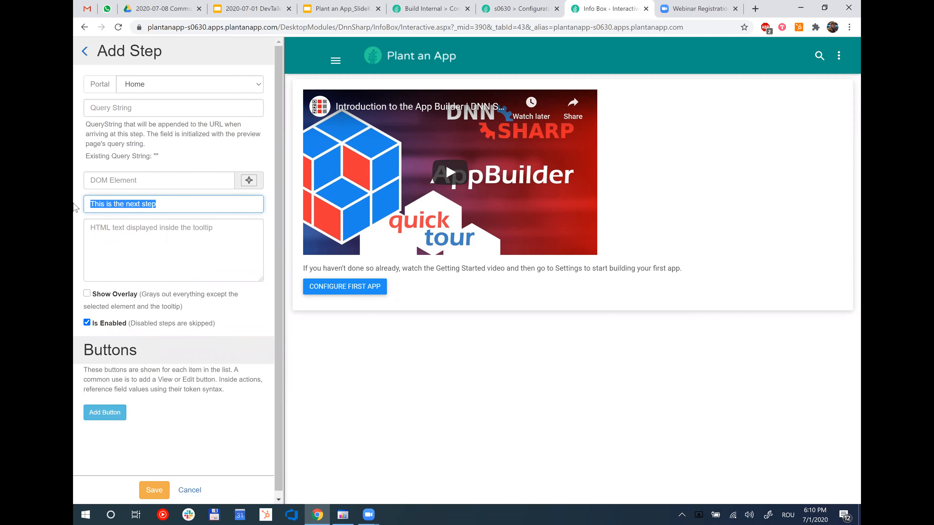
type("Click here to")
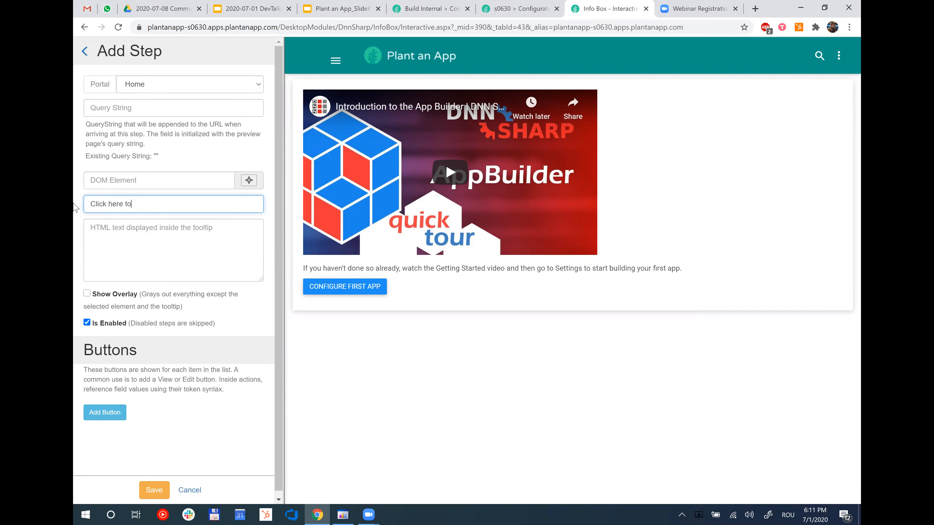
type(" start")
- Attach the step to the Plant an App logo and set its tooltip text to "Welcome to Plant an App"
left_click(251, 183)
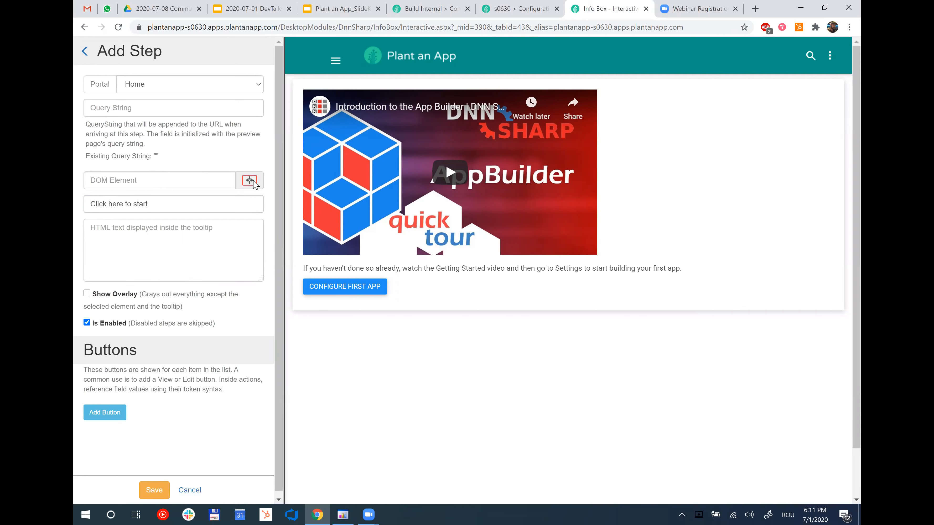
left_click(251, 181)
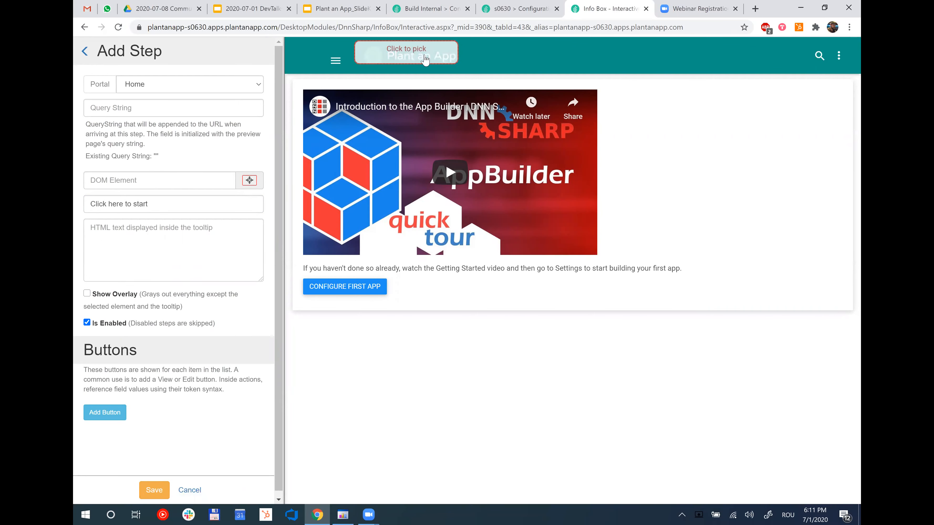
left_click(425, 60)
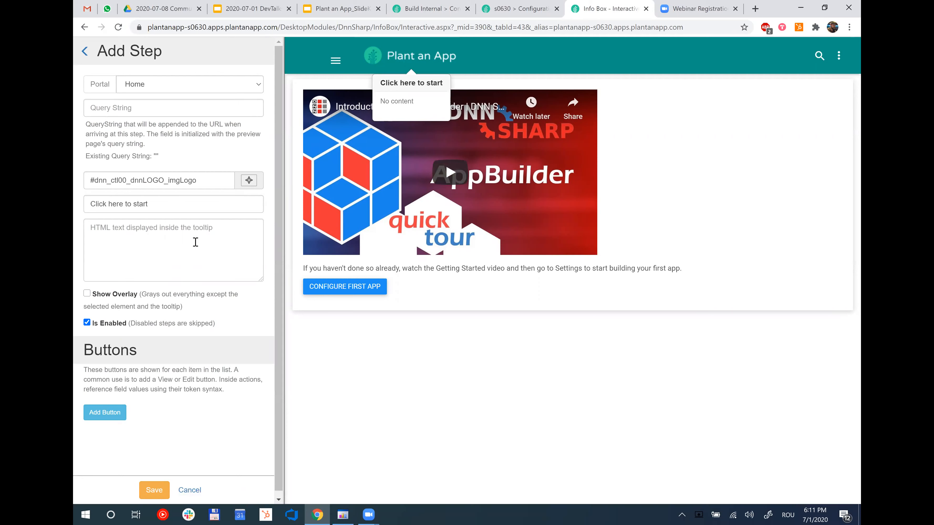
left_click(186, 250)
type("Welcome to Plant an App")
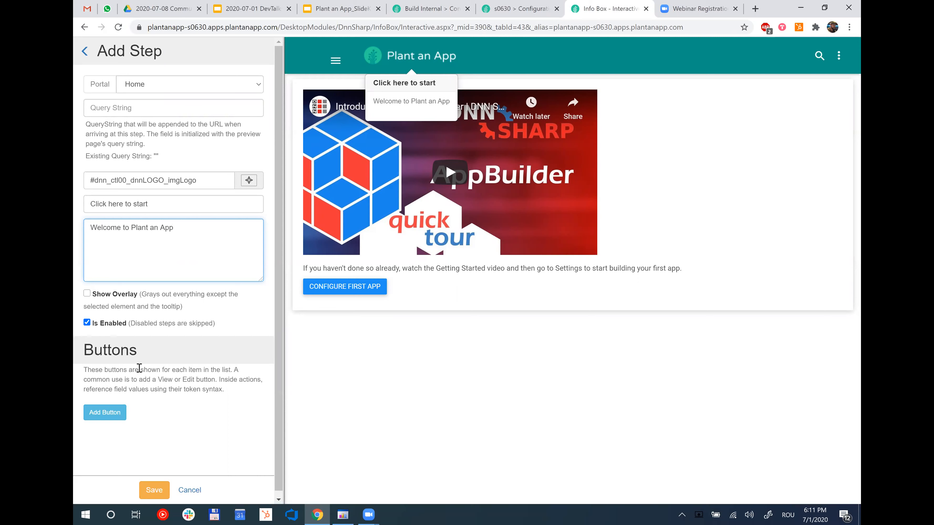
- Add a button to the step's tooltip and title it "Next"
left_click(117, 414)
scroll(147, 377, "down", 3)
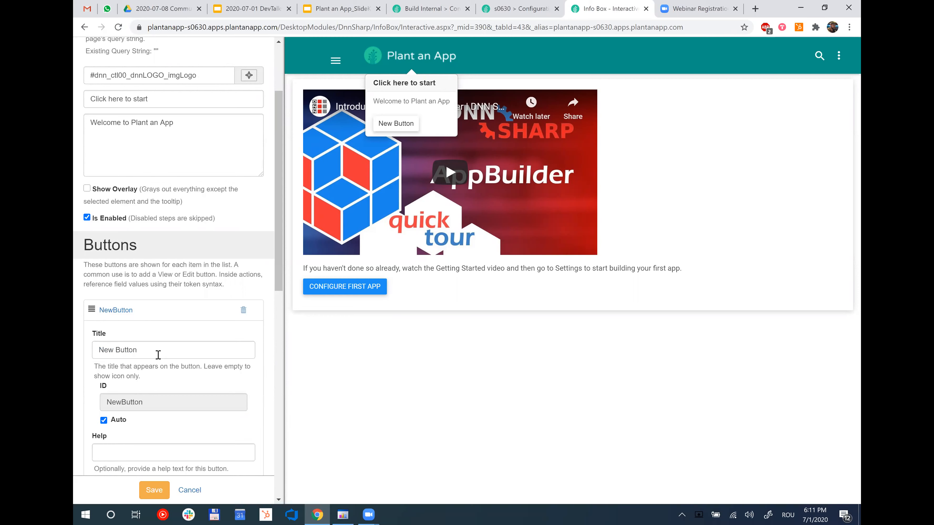
left_click_drag(152, 351, 87, 357)
type("Next")
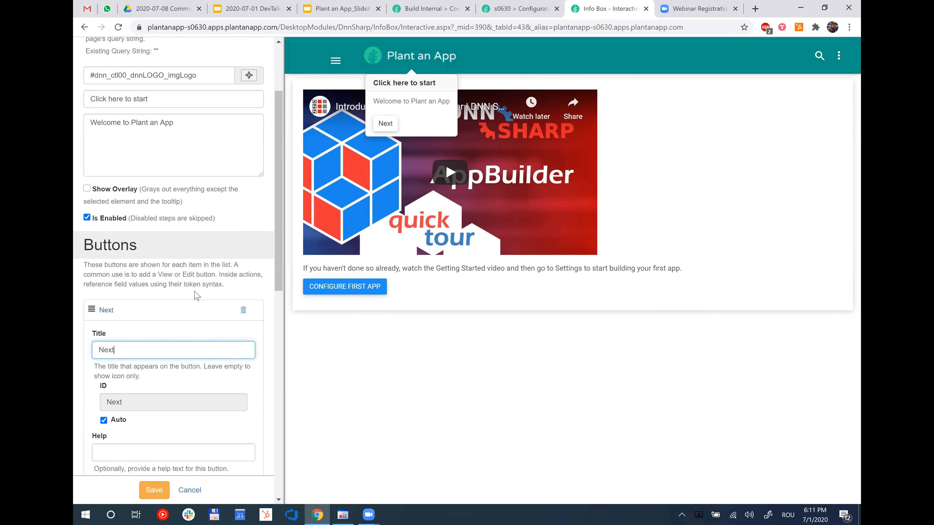
- Give the Next button the Guide action "Next step" and save the step
scroll(195, 298, "down", 4)
scroll(195, 296, "down", 8)
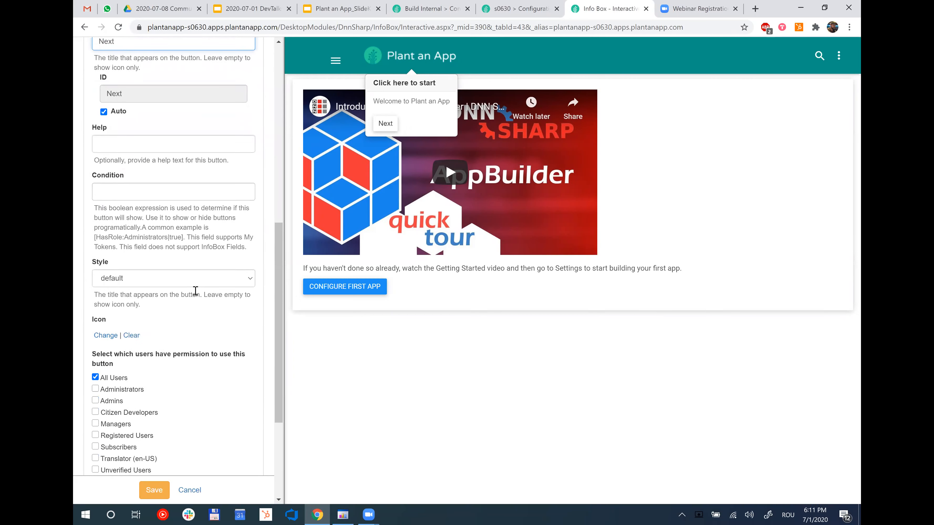
left_click(134, 367)
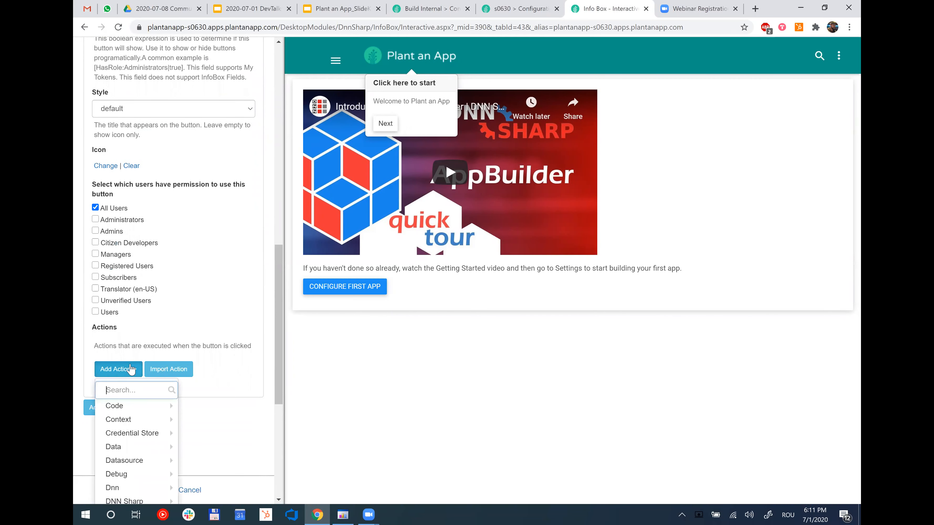
scroll(147, 331, "down", 1)
scroll(147, 326, "down", 3)
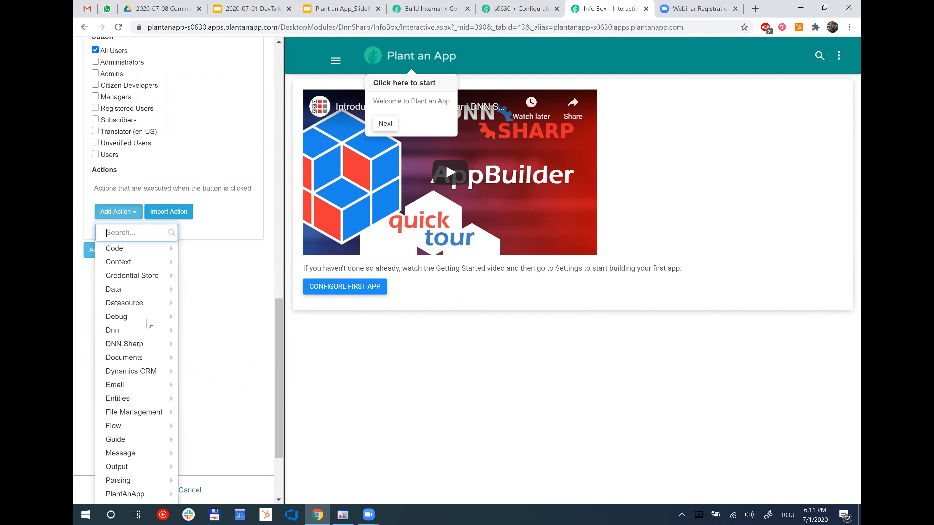
mouse_move(149, 328)
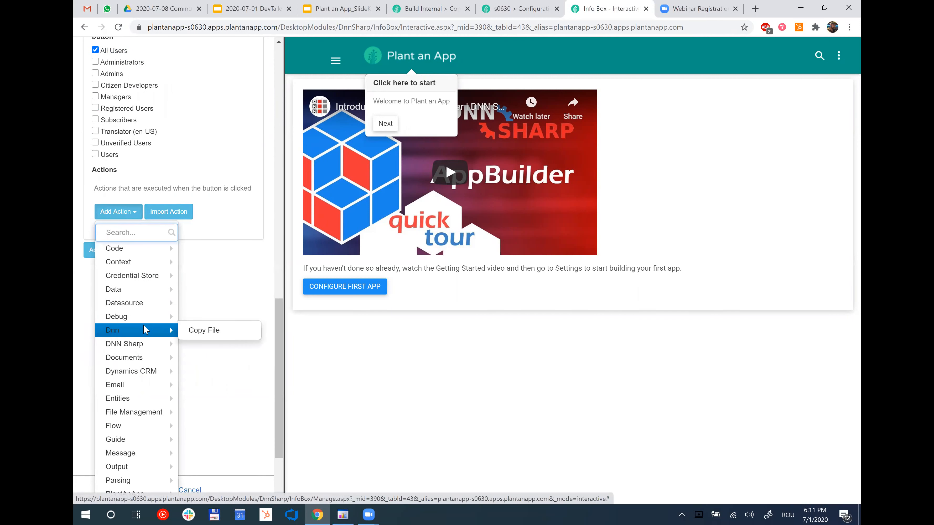
scroll(143, 319, "down", 1)
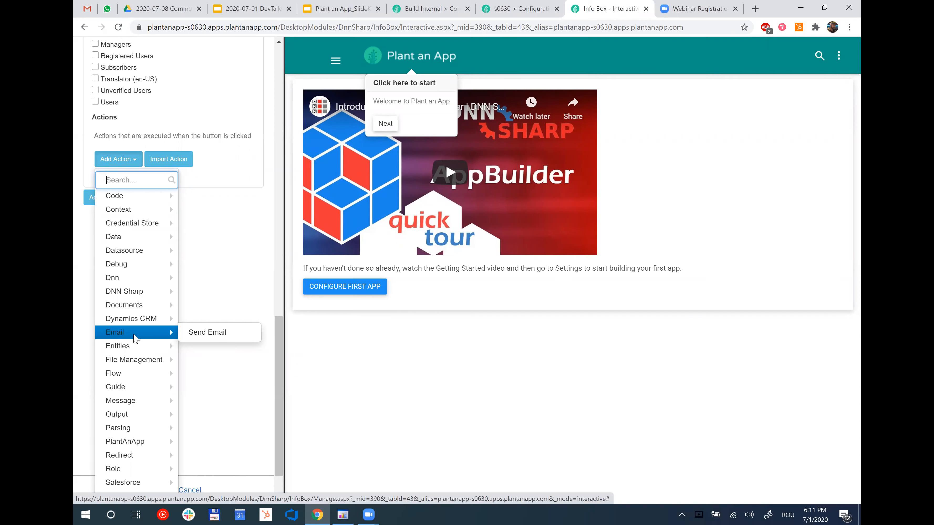
mouse_move(134, 387)
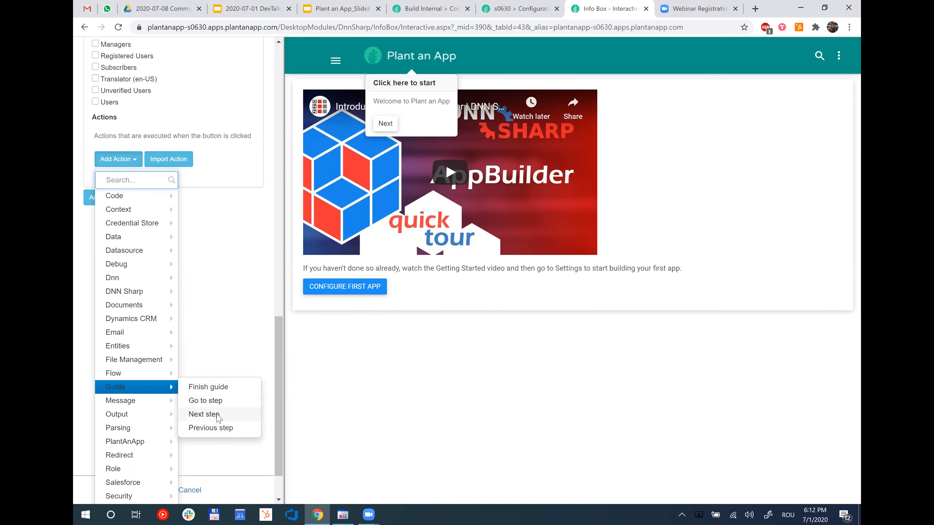
left_click(222, 415)
left_click(132, 191)
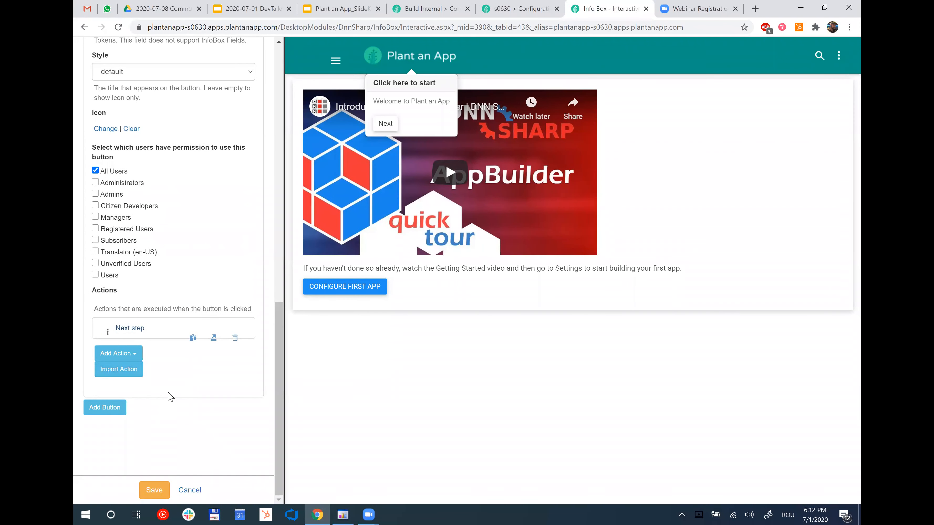
left_click(154, 489)
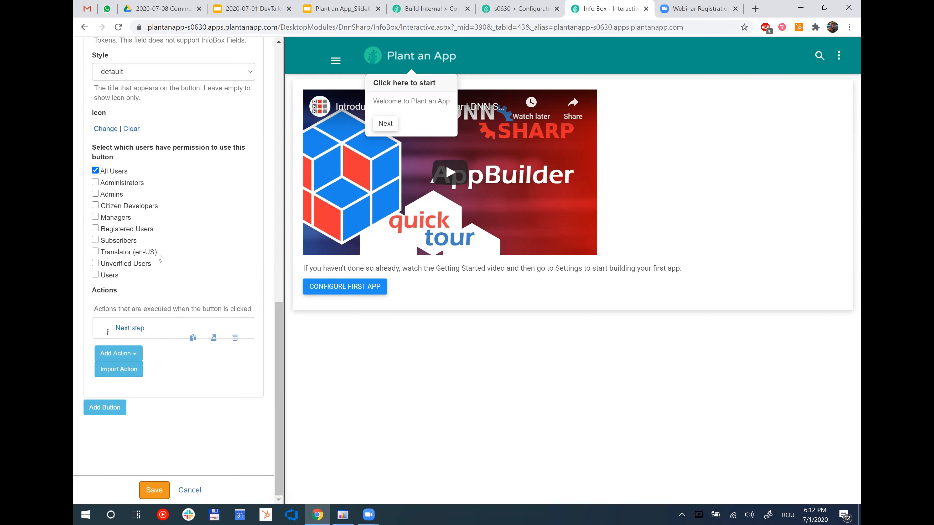
scroll(159, 488, "up", 3)
left_click(154, 490)
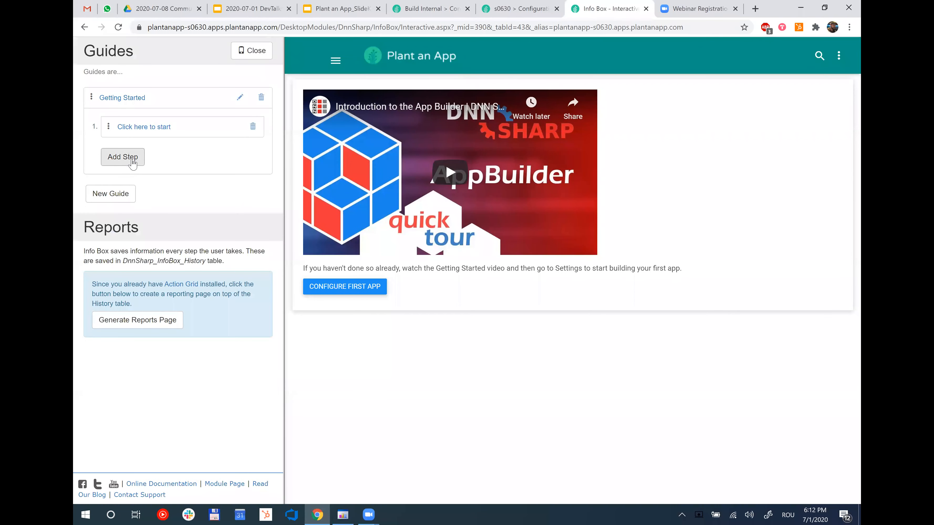
- Add a second step to the Getting Started guide and place it on the Test page
left_click(128, 158)
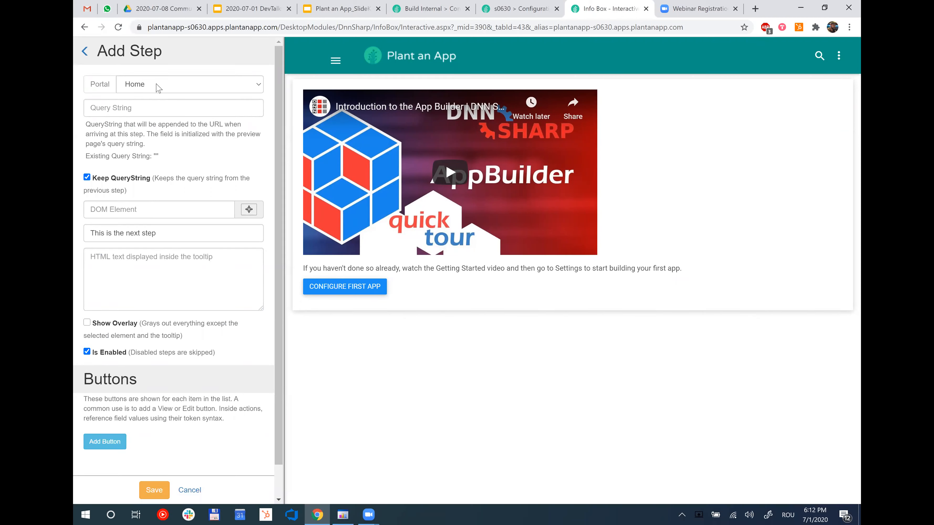
left_click(158, 88)
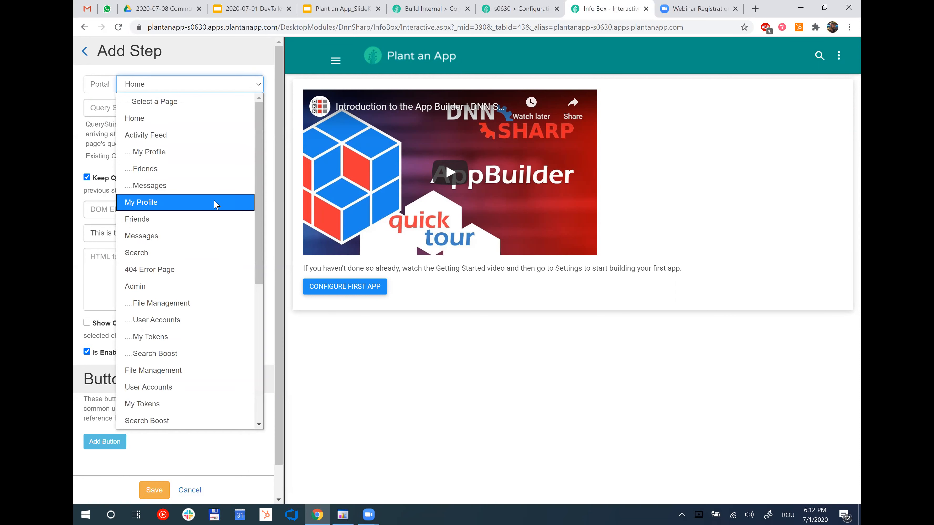
scroll(215, 204, "down", 5)
scroll(208, 254, "down", 1)
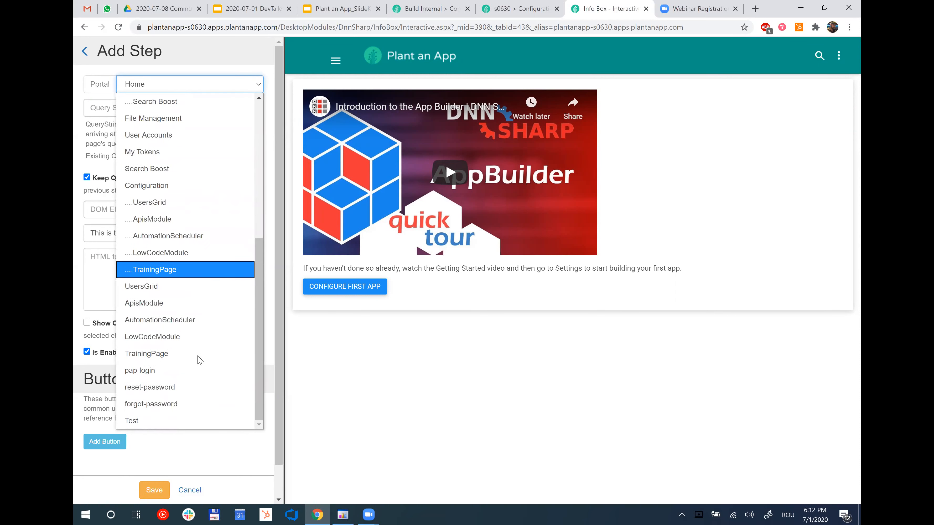
left_click(198, 426)
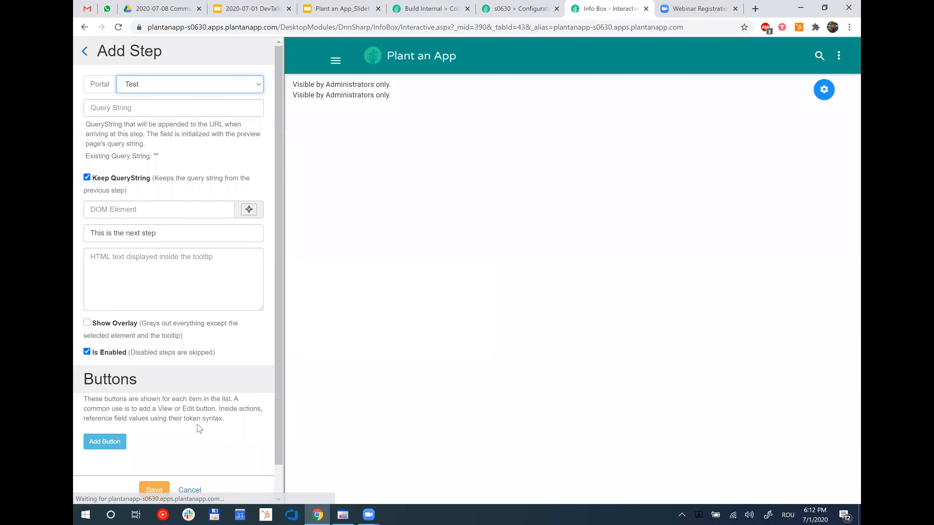
- Attach the step to the search icon in the site header and title it "Click here to Search"
left_click(250, 214)
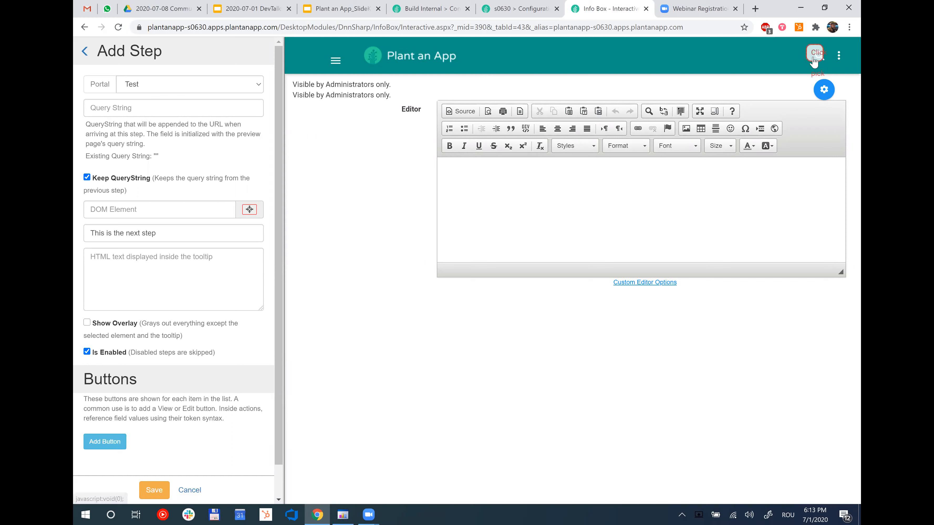
left_click(813, 62)
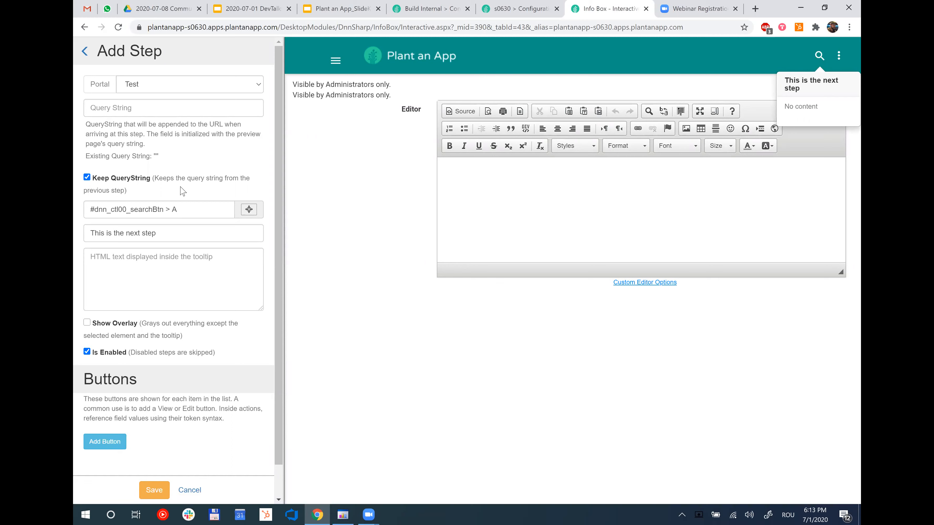
left_click_drag(163, 232, 75, 236)
type("Cl")
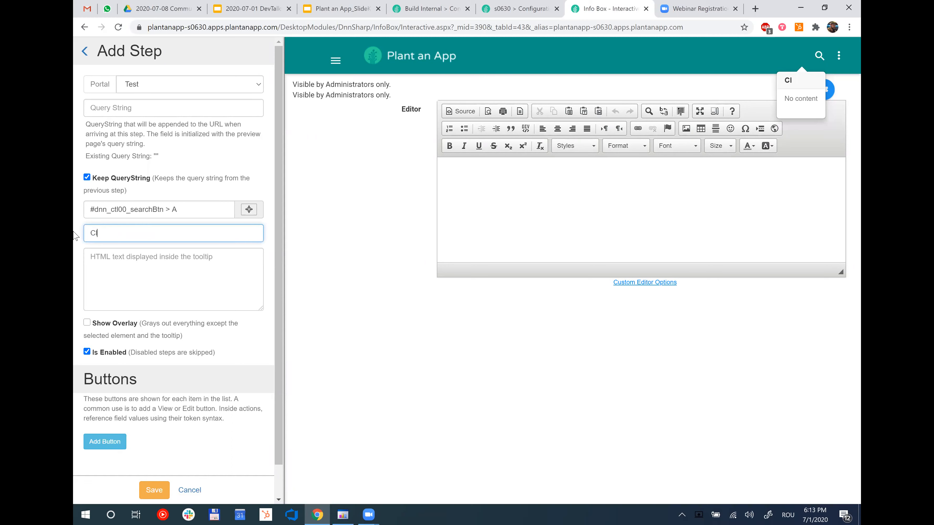
type("ick here to Search")
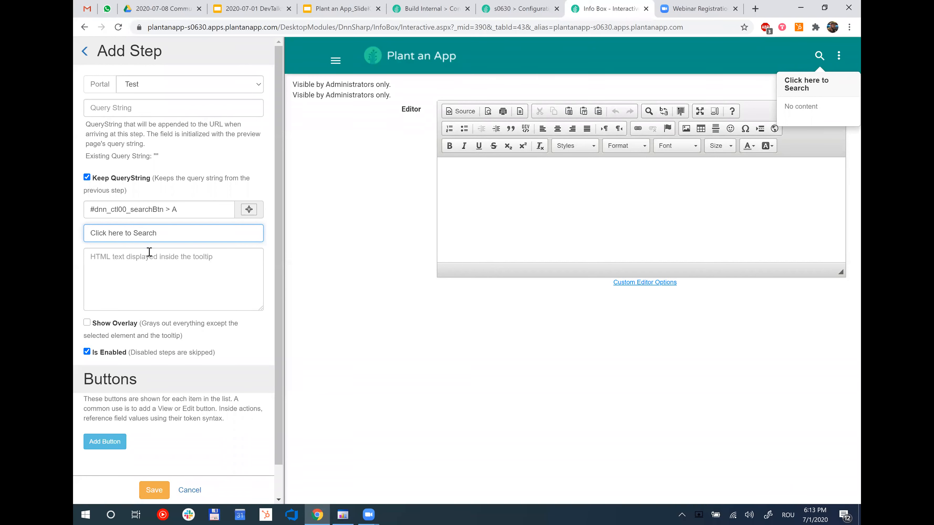
- Add a button to the step's tooltip and give it the "Finish guide" action
scroll(159, 293, "down", 1)
left_click(105, 403)
scroll(160, 403, "down", 13)
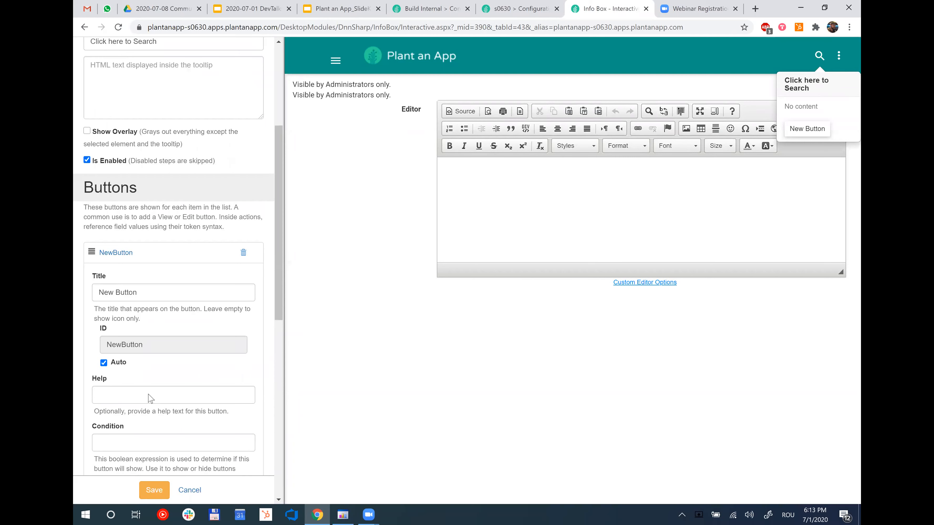
scroll(131, 374, "down", 2)
left_click(131, 373)
type("fini")
left_click(148, 410)
scroll(211, 249, "down", 5)
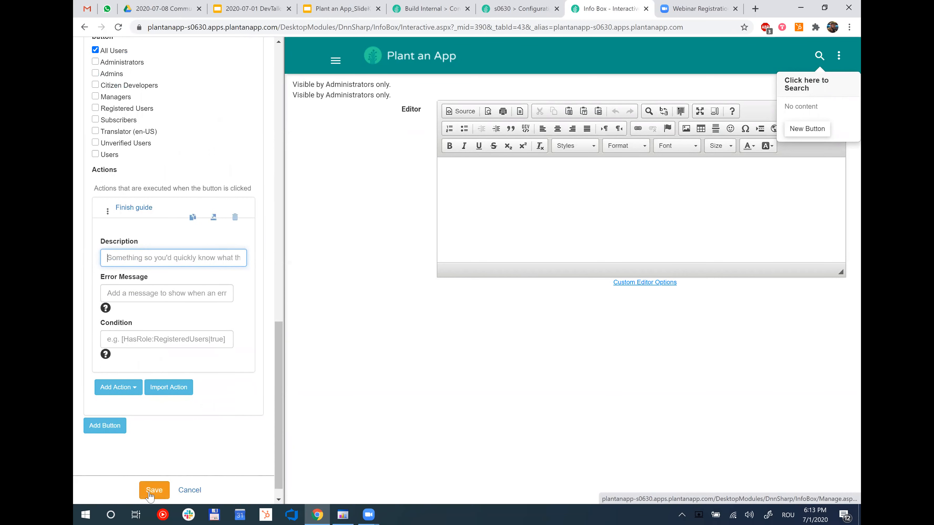
- Title the new button "Finish" and save the step
scroll(139, 235, "up", 10)
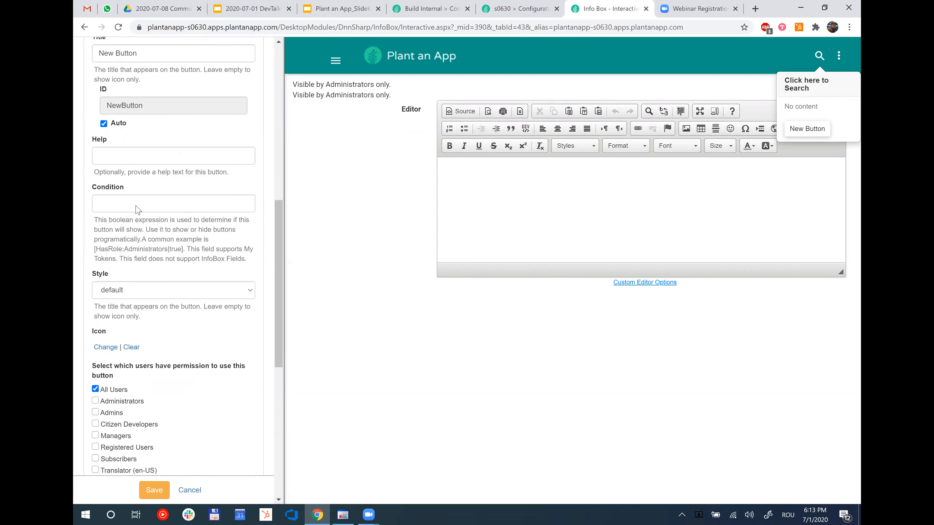
left_click_drag(147, 189, 75, 192)
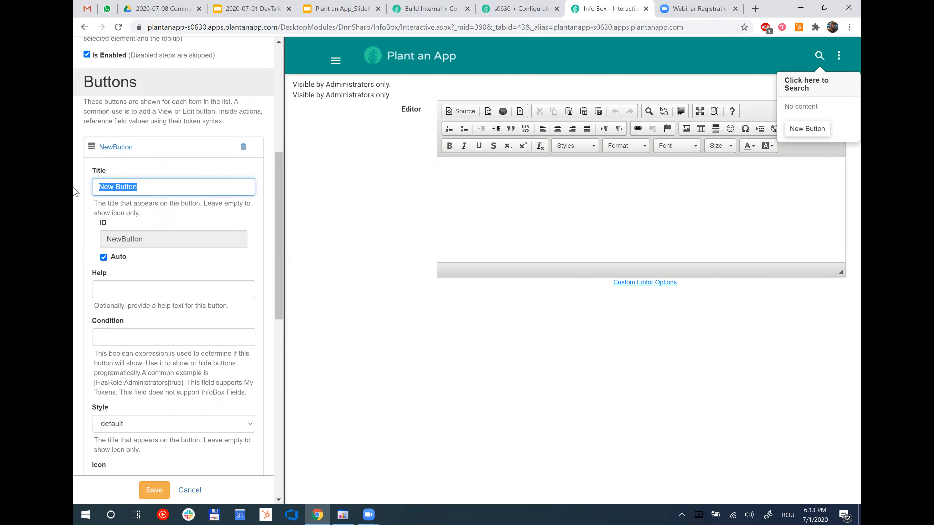
type("Finish")
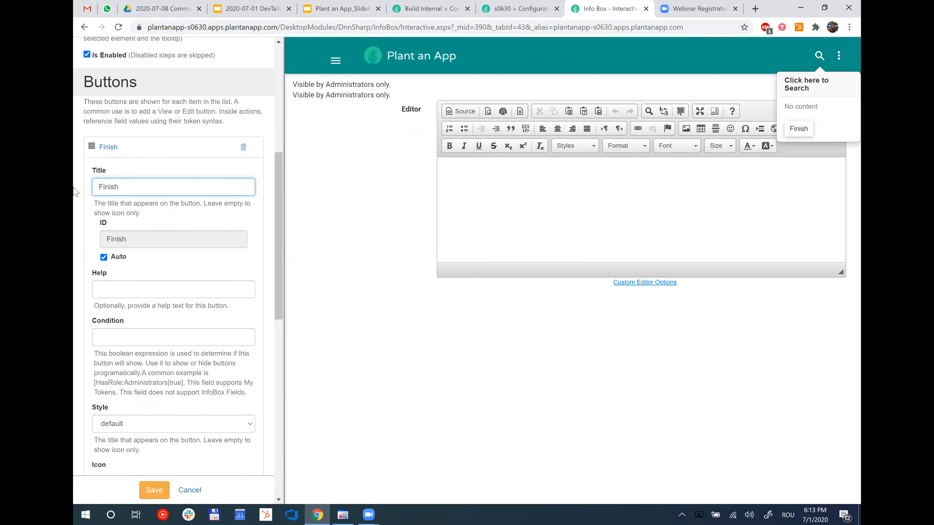
left_click(154, 490)
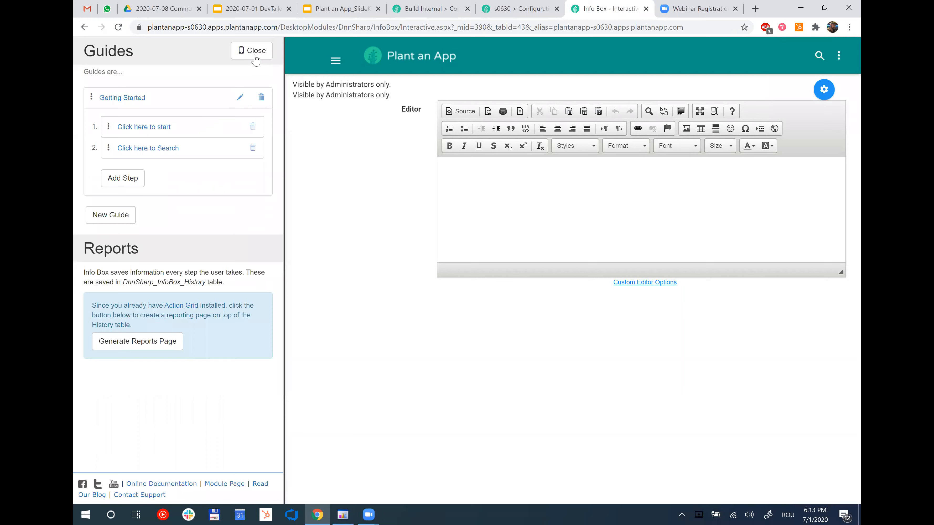
- Exit interactive guide editing, play the guide from the Home page to its finish, and revisit Home
left_click(247, 50)
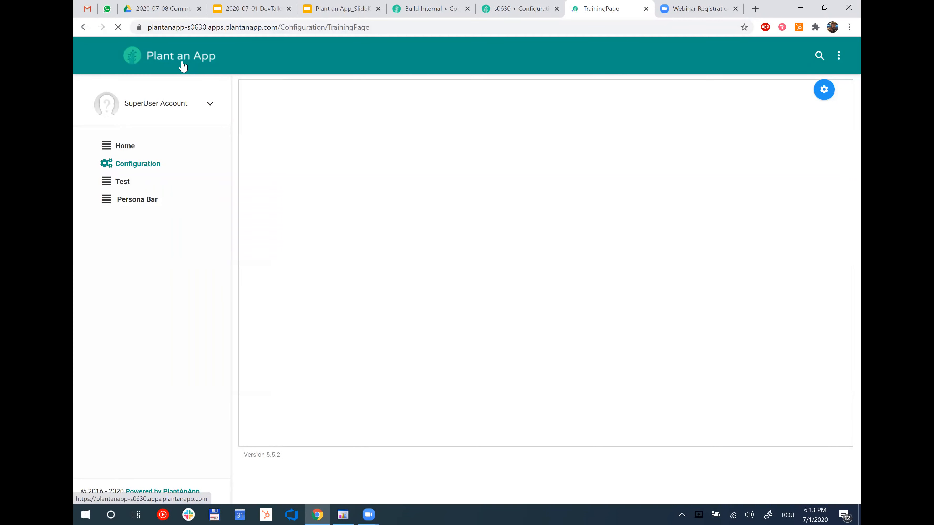
left_click(182, 66)
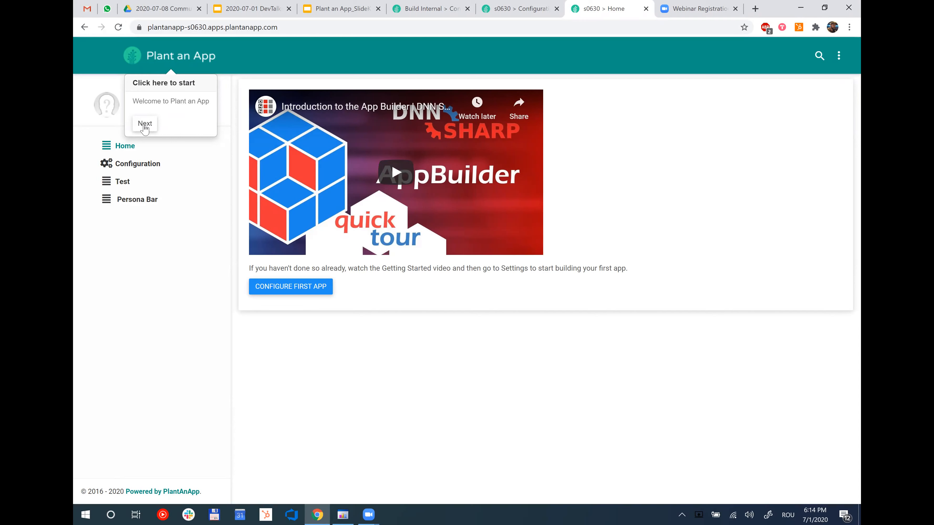
left_click(144, 127)
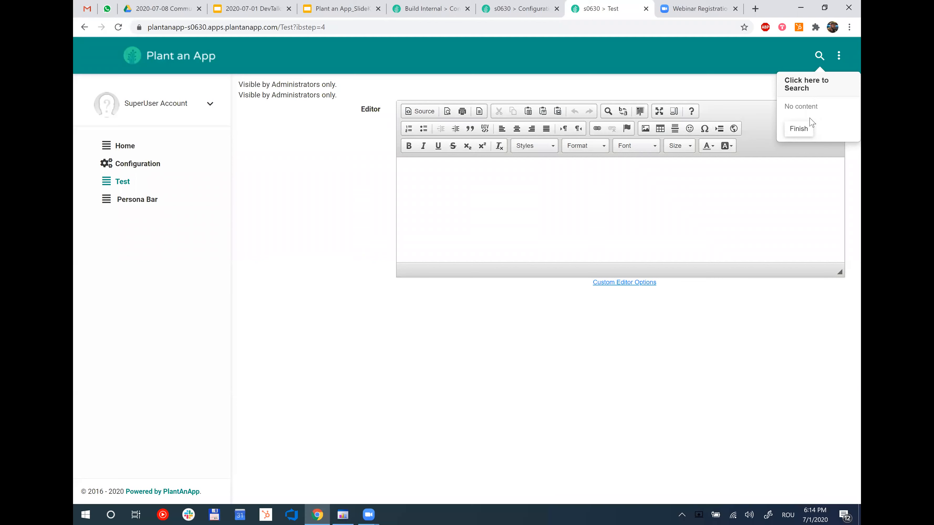
left_click(799, 128)
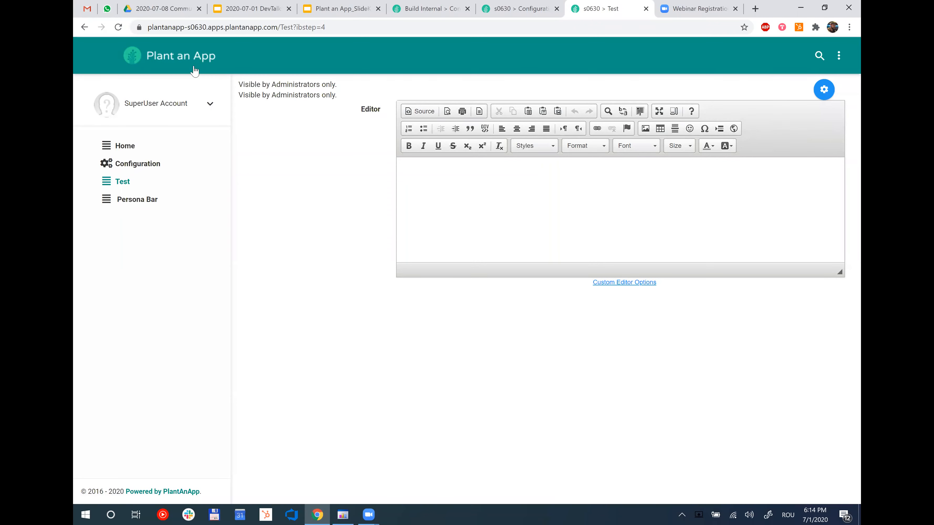
left_click(191, 56)
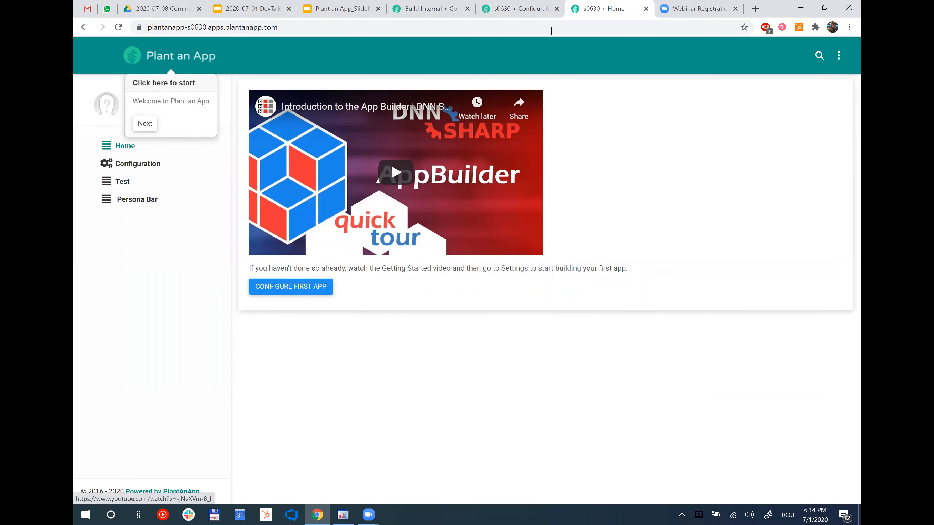
- Refresh the guide list in the Training configuration, open the Getting Started guide's settings and view the Enforce workflow options
key("ctrl+shift+Tab")
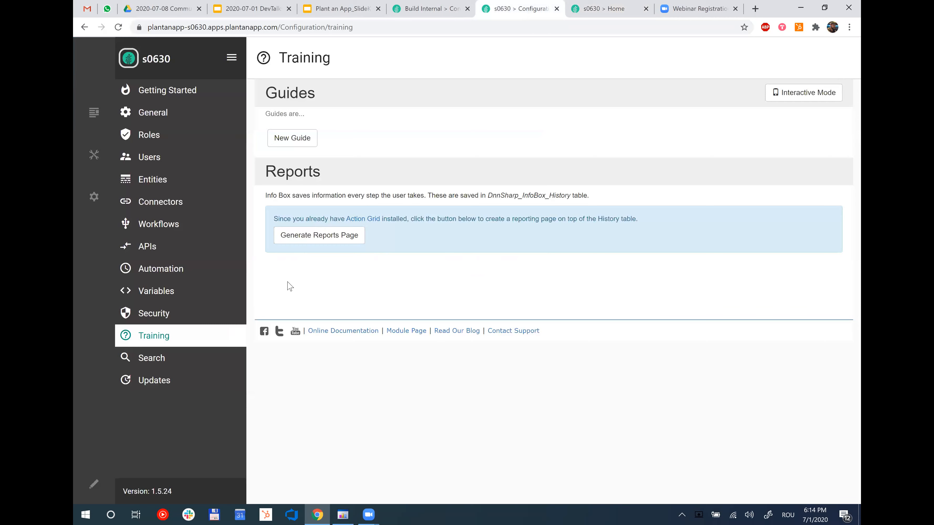
right_click(418, 126)
left_click(442, 151)
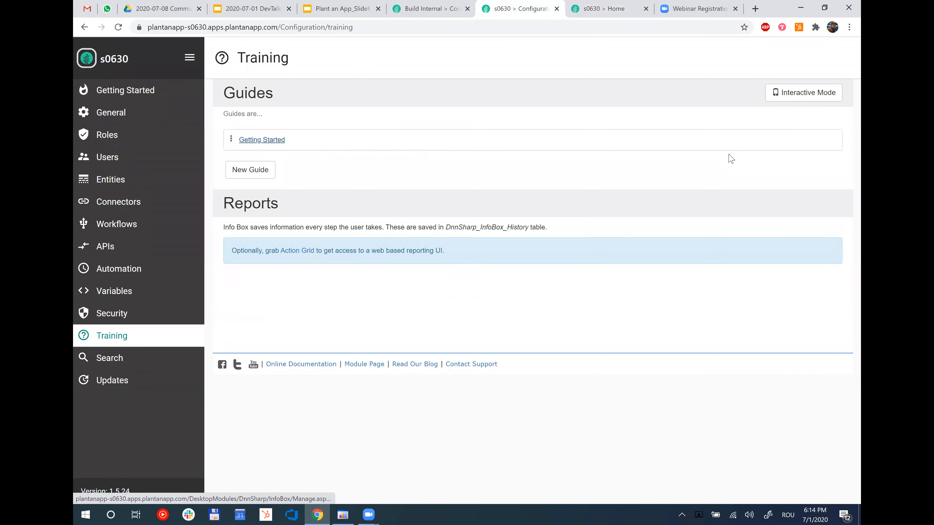
left_click(304, 139)
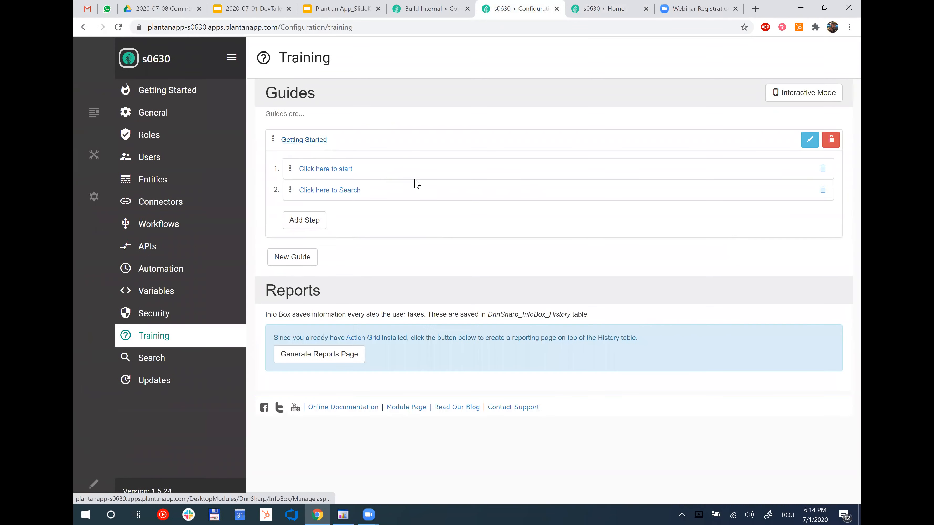
left_click(742, 147)
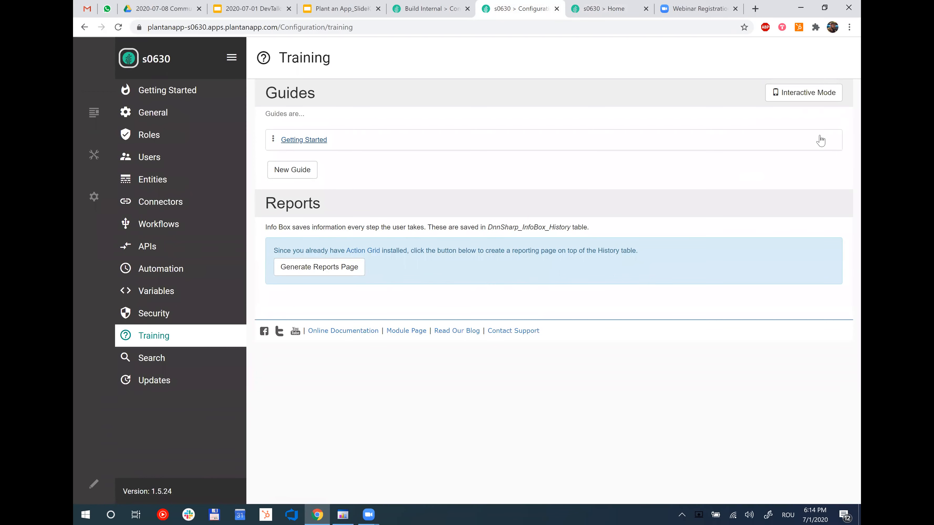
left_click(807, 141)
left_click(814, 141)
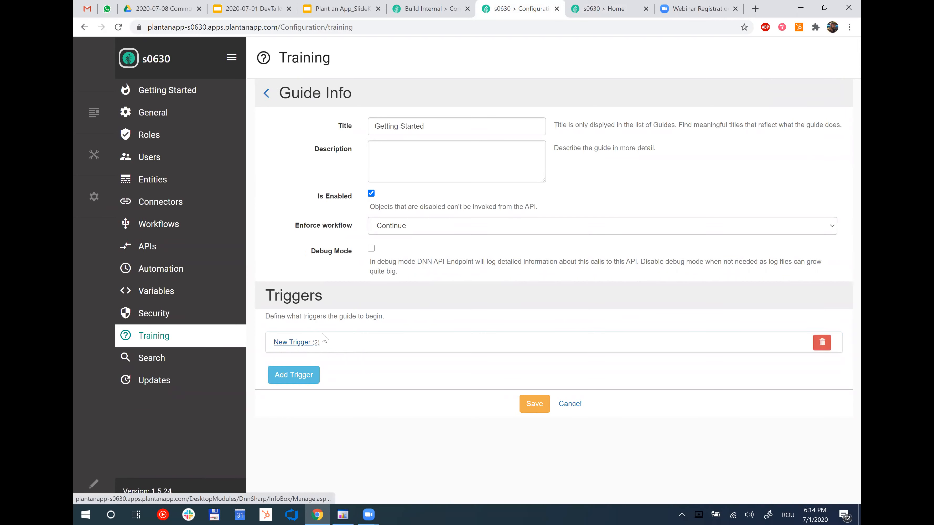
left_click(417, 230)
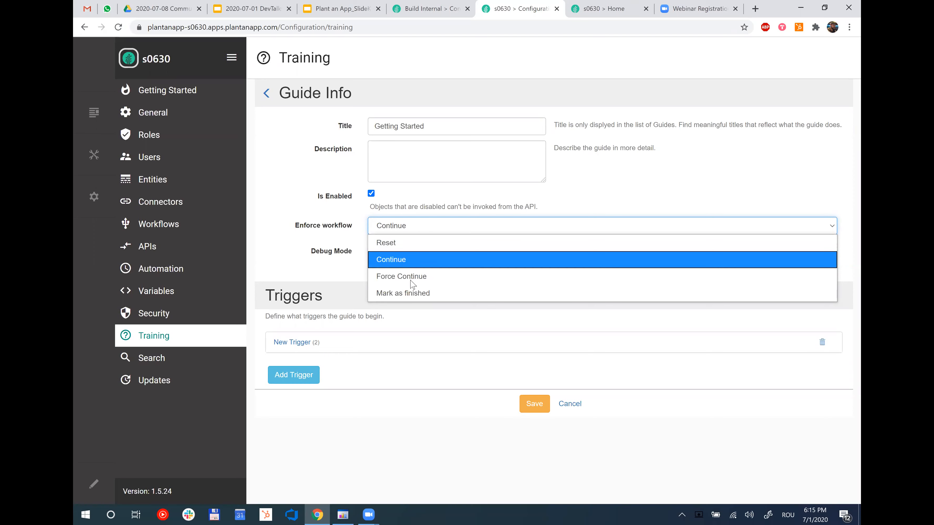
left_click(295, 255)
- Set the trigger count of the guide's New Trigger to 1 and save the guide
left_click(308, 342)
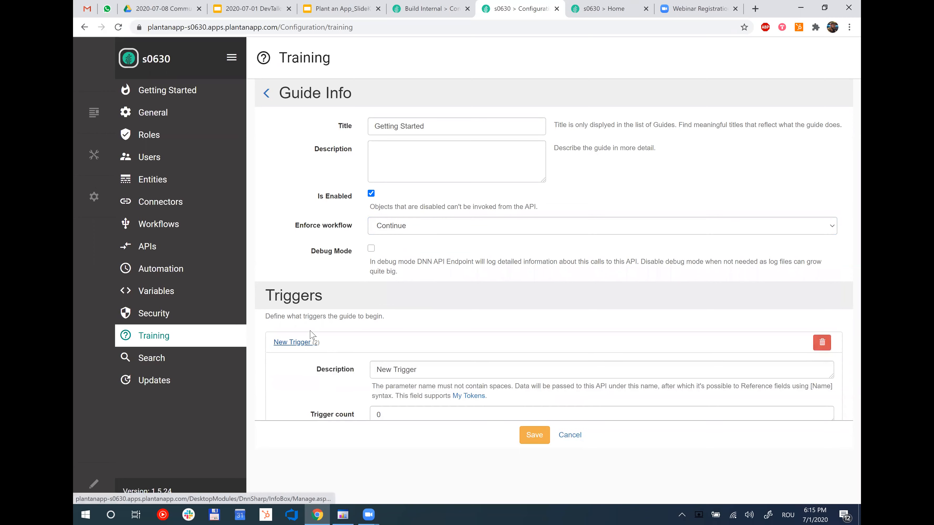
scroll(308, 294, "down", 2)
scroll(308, 272, "down", 2)
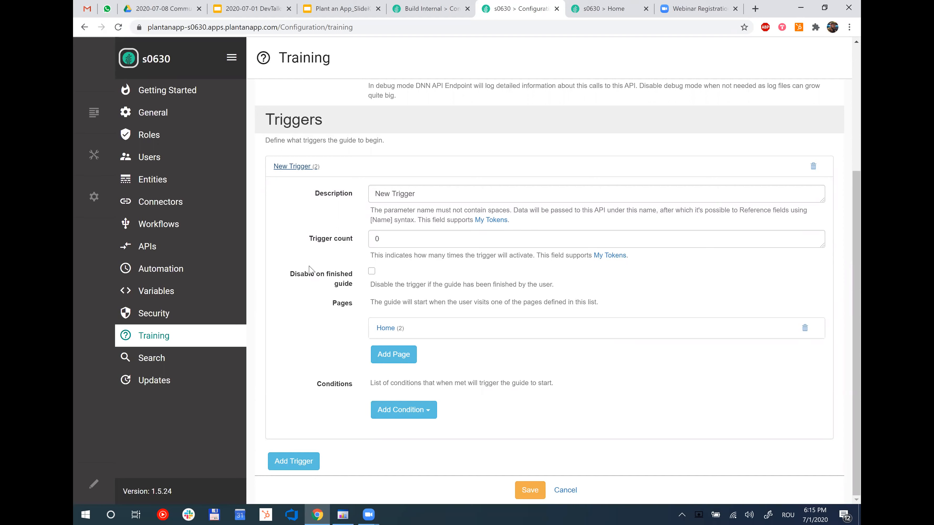
double_click(377, 239)
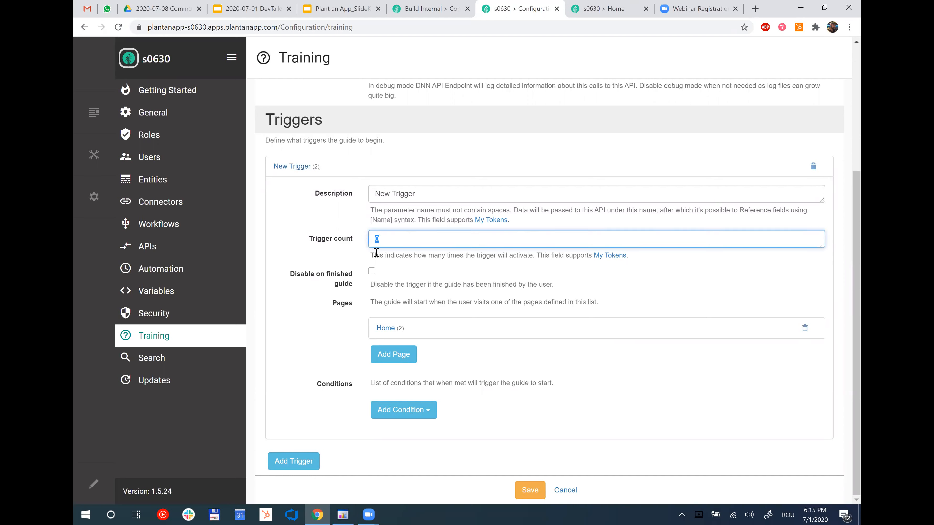
type("1")
right_click(583, 410)
left_click(547, 448)
left_click(526, 490)
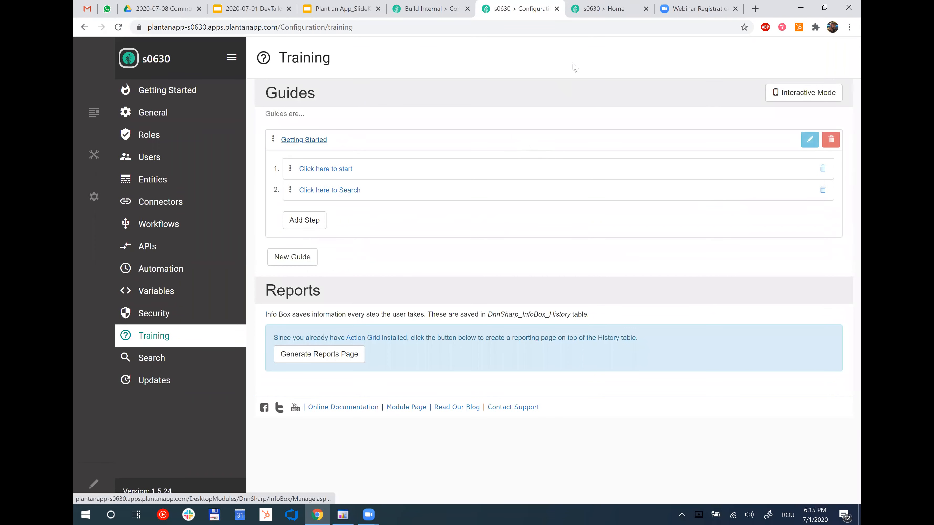
- Reload the Home page, replay the guide to its finish, revisit Home to check the trigger limit, and return to the Training configuration
key("ctrl+Tab")
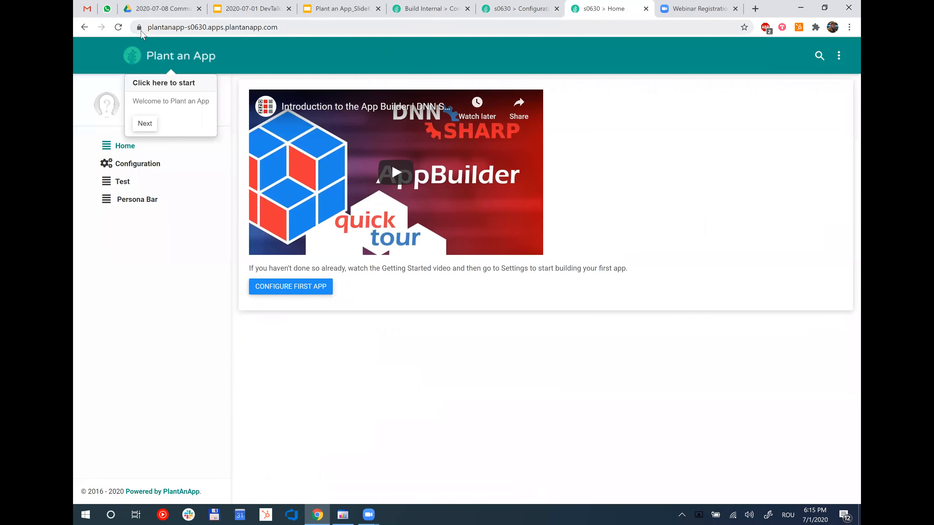
left_click(120, 27)
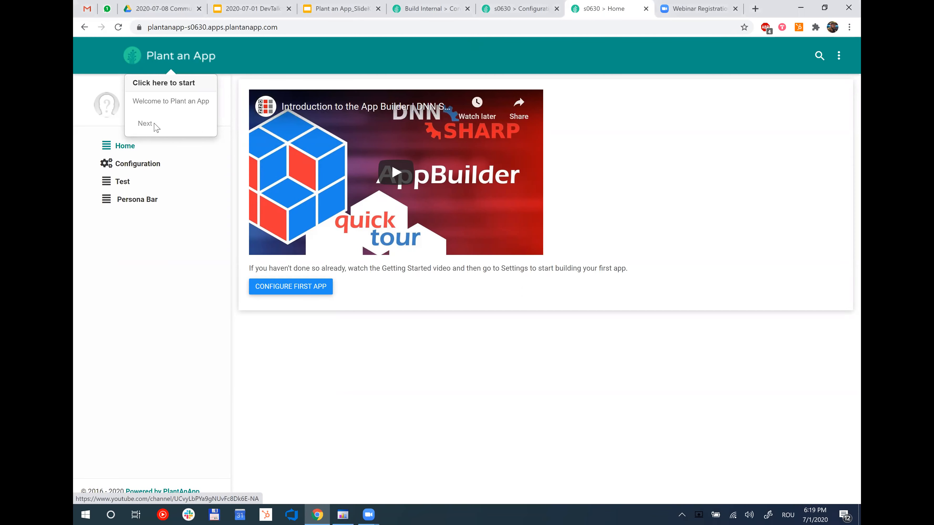
left_click(145, 124)
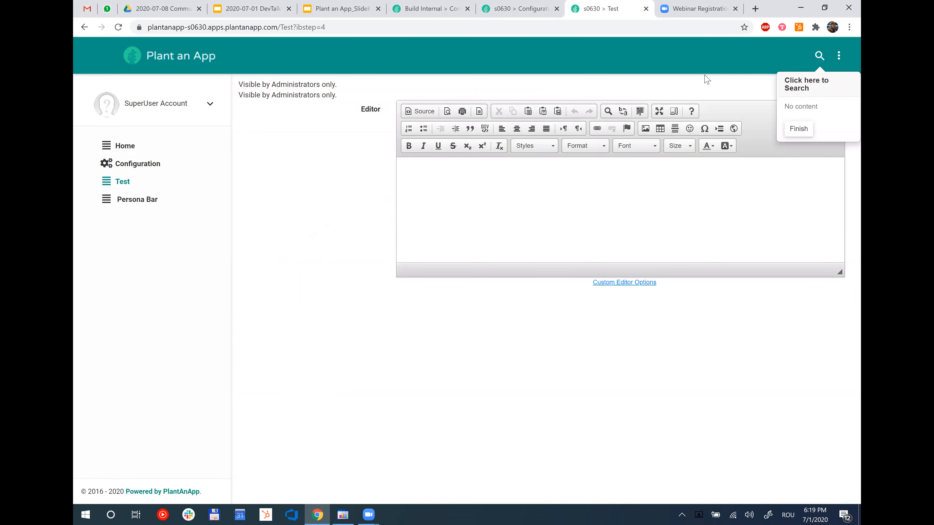
left_click(799, 129)
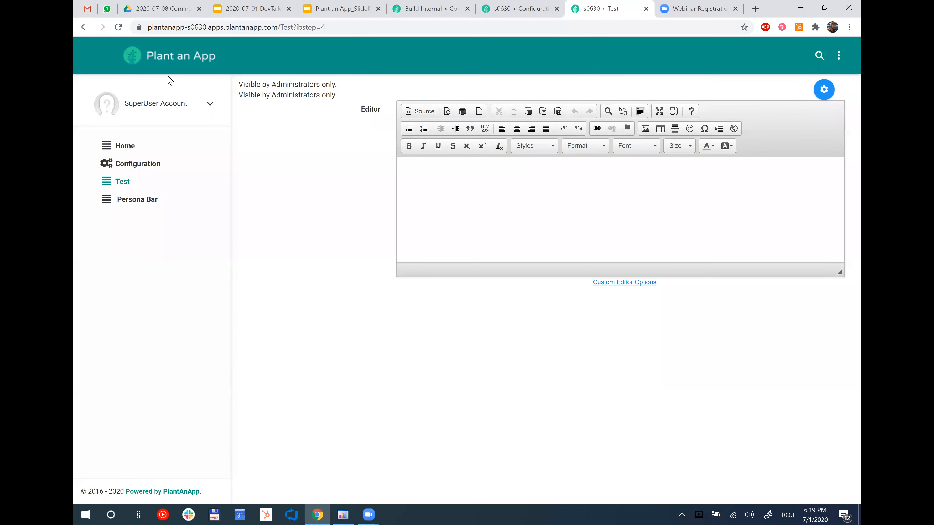
left_click(163, 63)
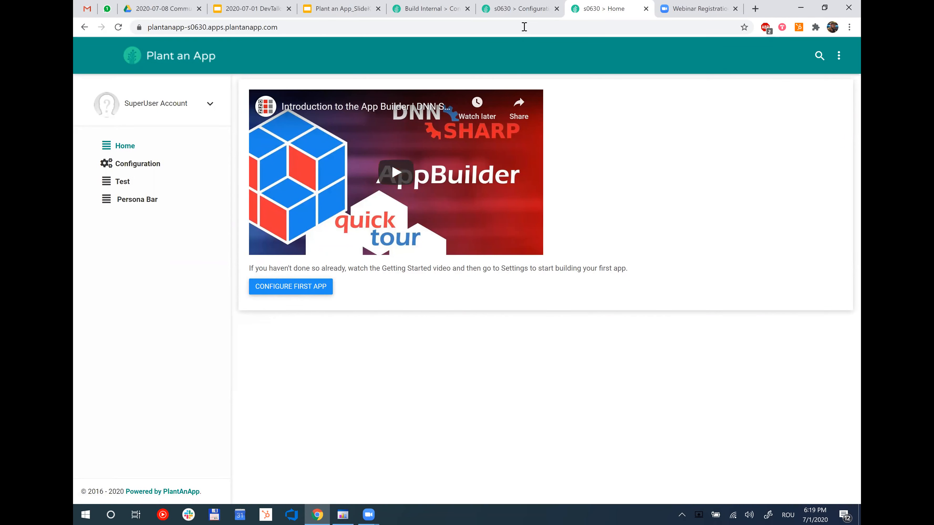
left_click(516, 8)
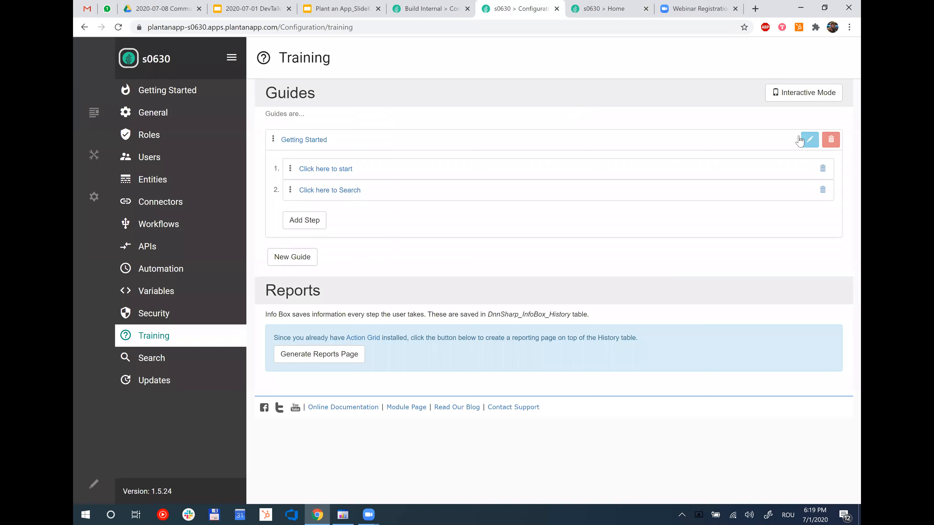
- Open the Getting Started guide's settings and review the New Trigger's count, pages and conditions options
left_click(809, 140)
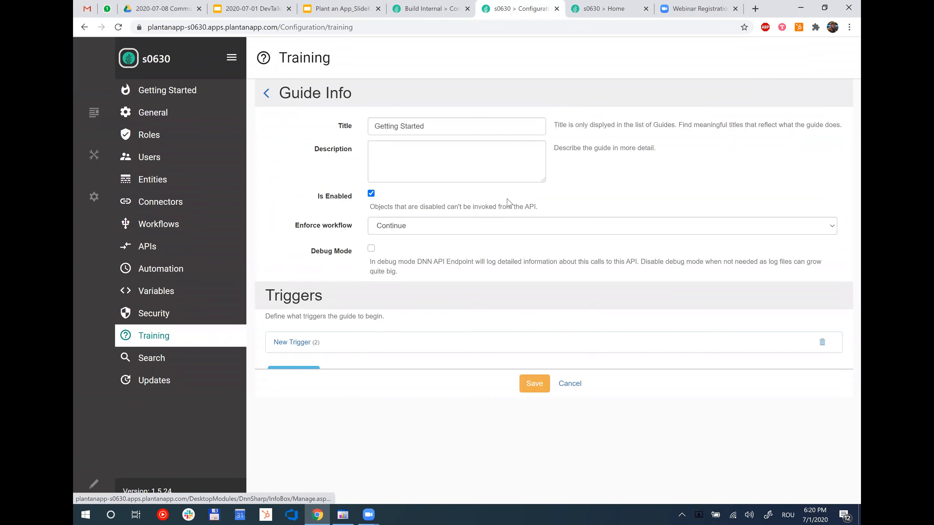
left_click(309, 346)
scroll(394, 297, "down", 3)
left_click_drag(394, 288, 322, 302)
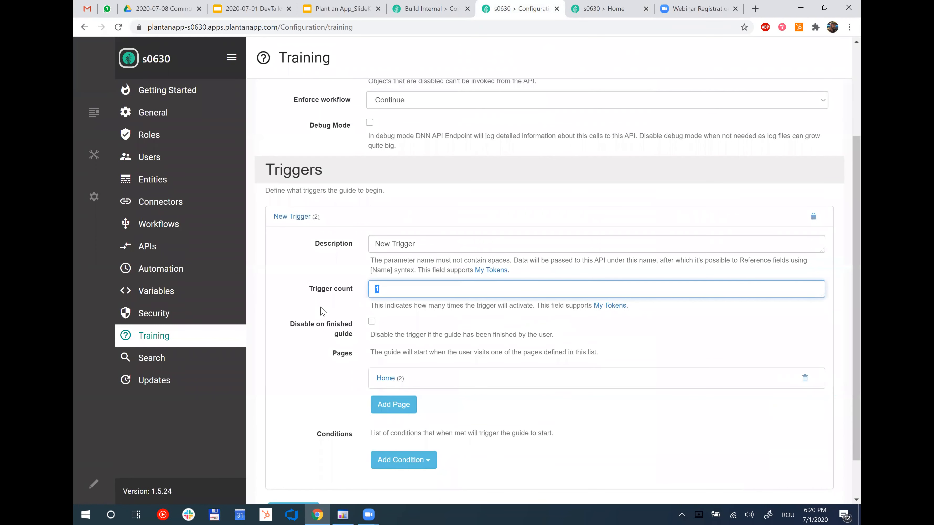
scroll(322, 311, "down", 1)
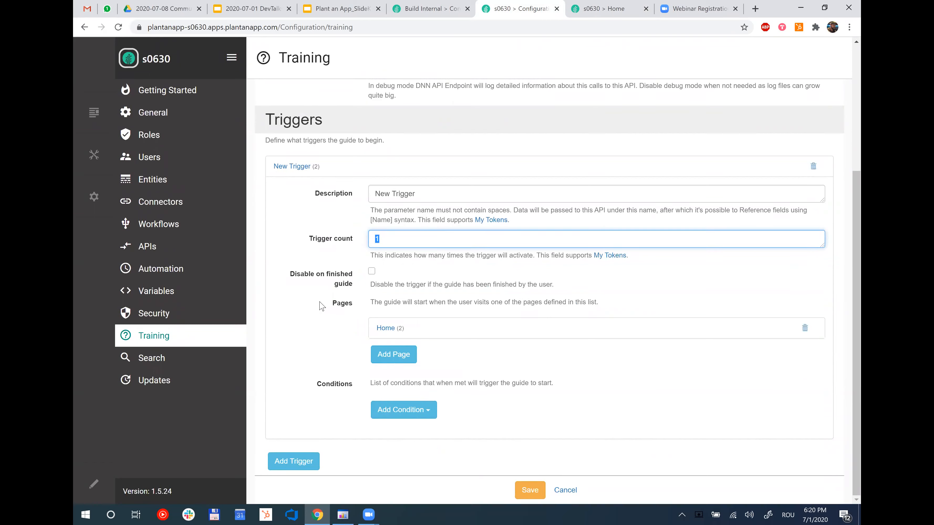
left_click(295, 317)
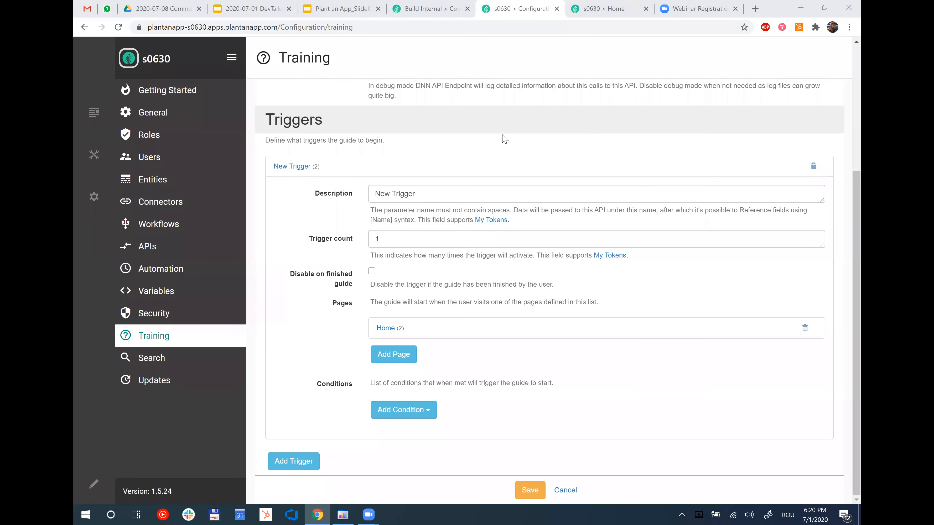
- Add a Token Based condition to the guide's New Trigger and collapse it with its token expression left empty
left_click(408, 409)
left_click(414, 430)
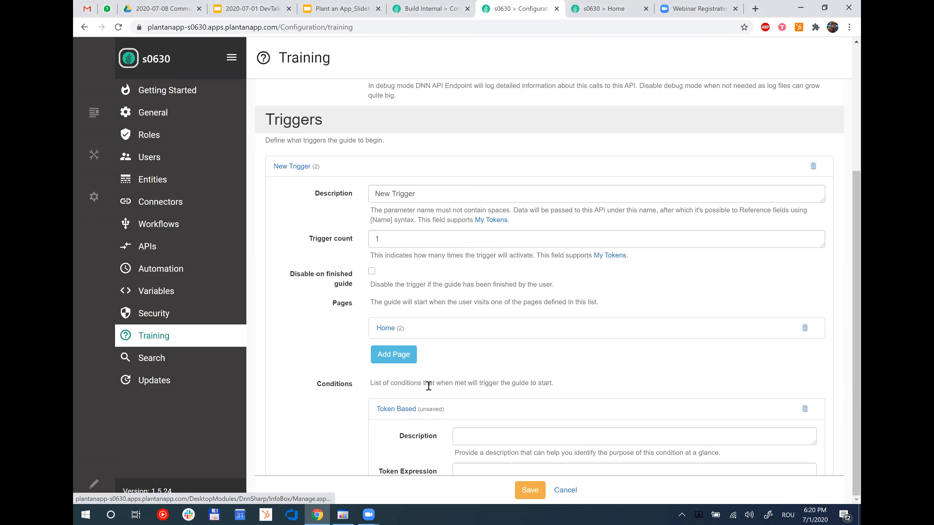
scroll(427, 384, "down", 3)
left_click(465, 369)
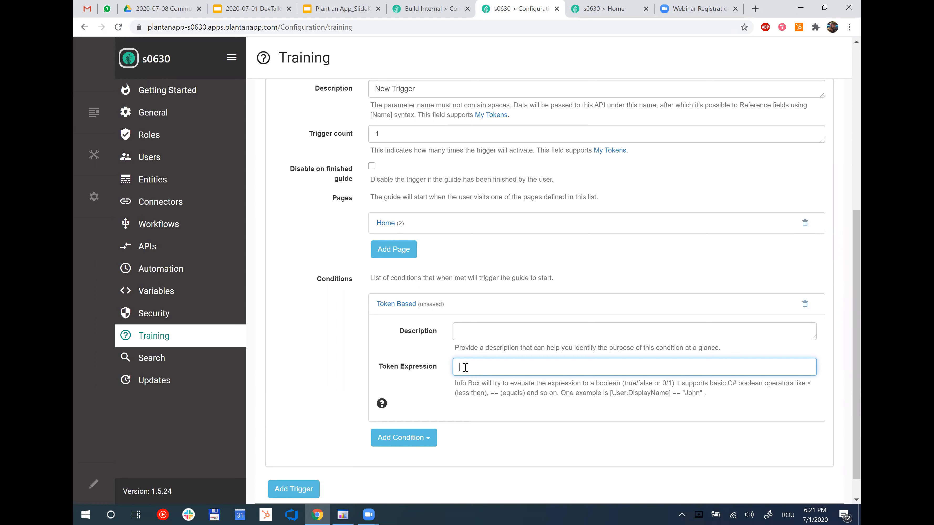
left_click(391, 305)
scroll(509, 265, "up", 6)
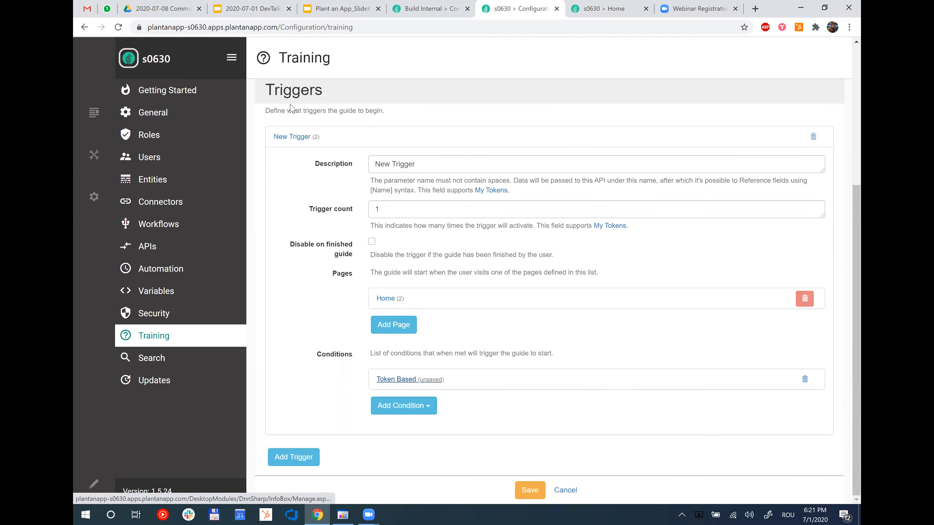
- Add the avt.InfoBox.GuideMenu module to the Home page, placing it in the full-width pane below the video content
key("ctrl+Tab")
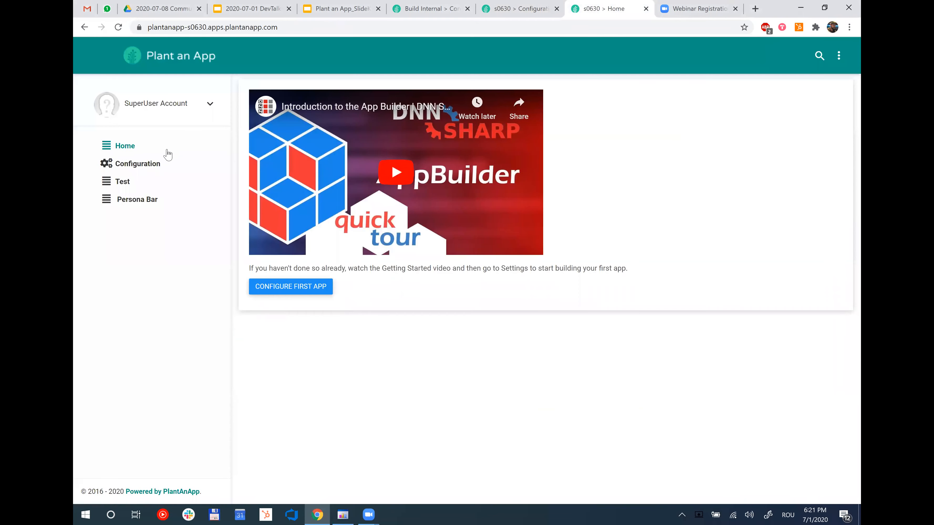
left_click(147, 202)
left_click(94, 482)
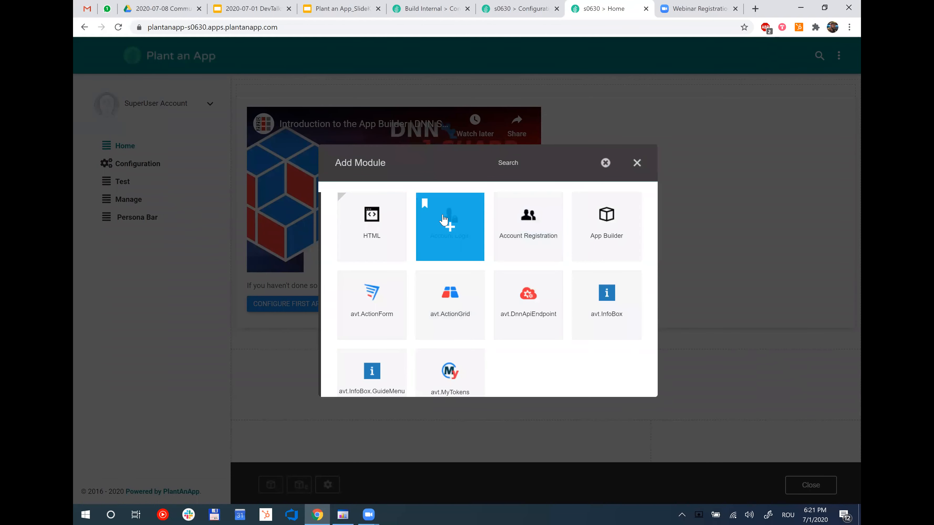
left_click(372, 373)
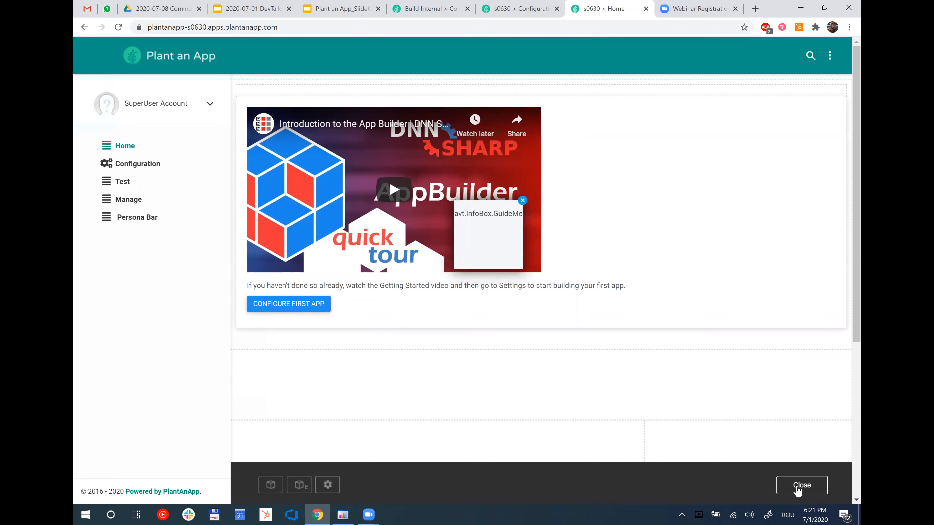
left_click(797, 490)
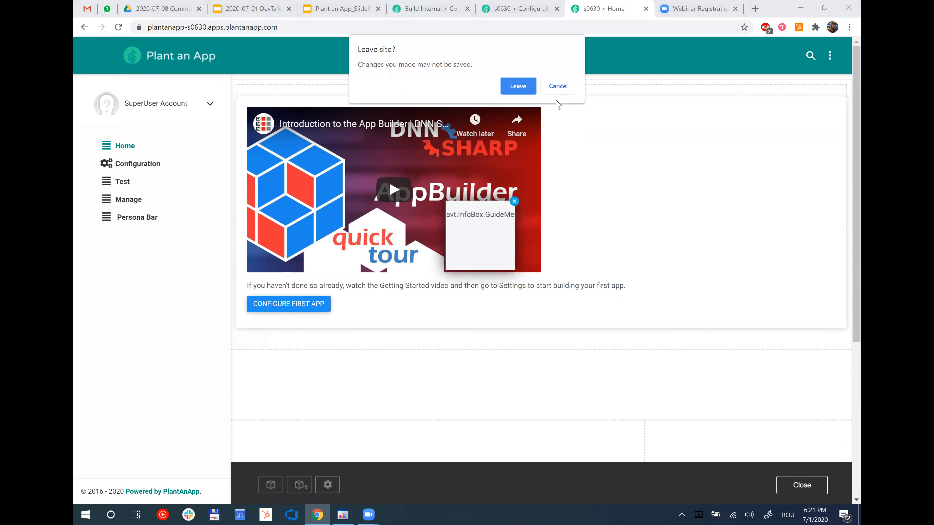
left_click(564, 92)
scroll(537, 279, "down", 5)
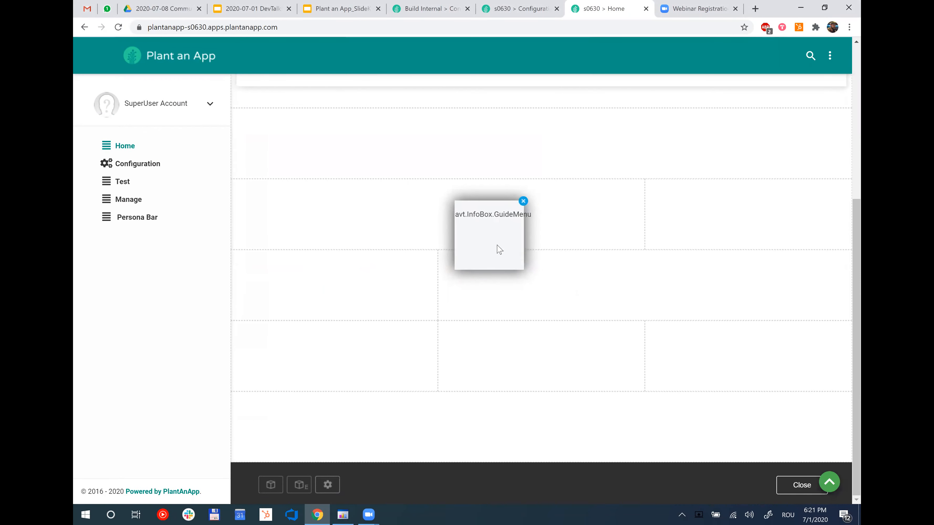
left_click_drag(603, 187, 540, 143)
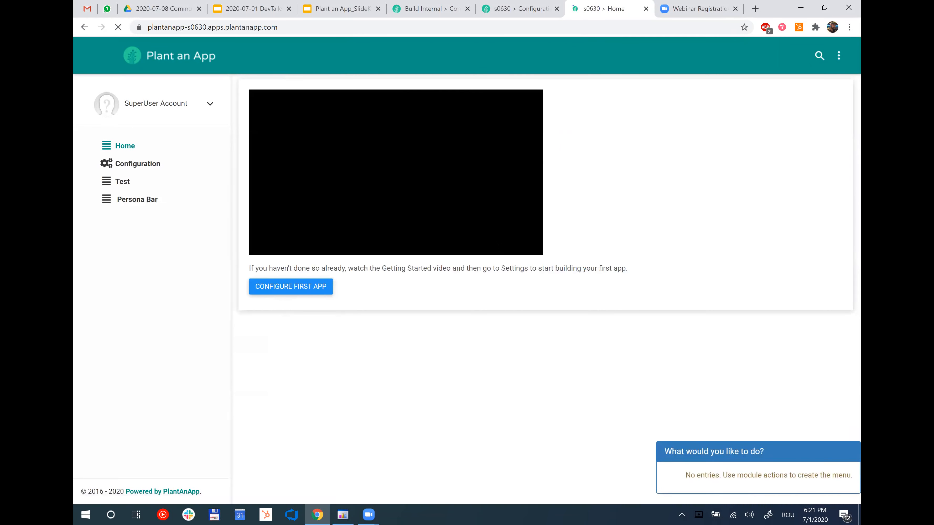
left_click_drag(685, 475, 784, 474)
left_click(686, 484)
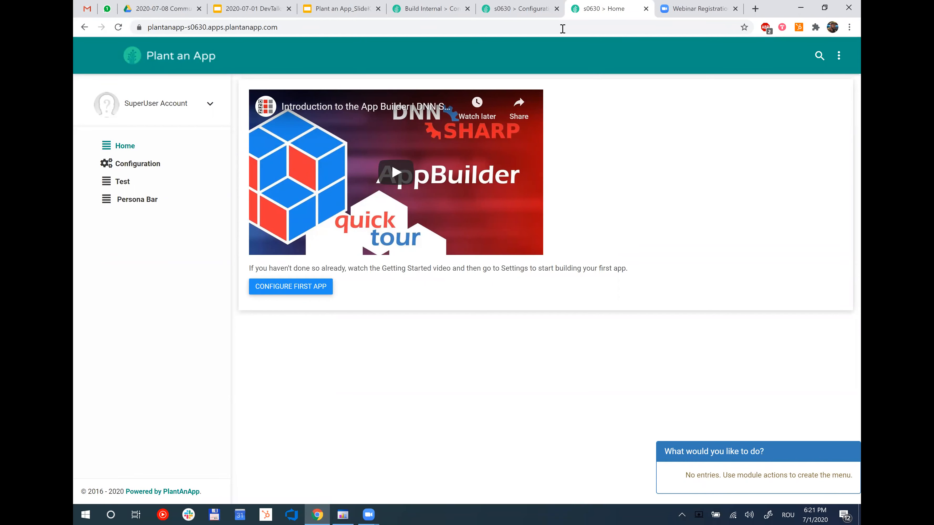
- Return to the guide's settings, set the New Trigger's trigger count to 0 and save the guide
key("ctrl+shift+Tab")
left_click(329, 421)
type("5")
scroll(478, 427, "down", 5)
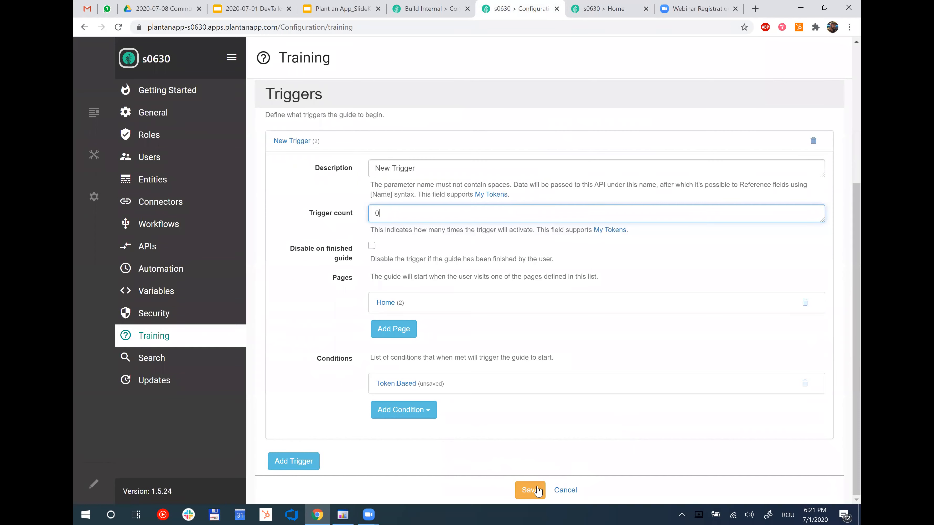
left_click(533, 491)
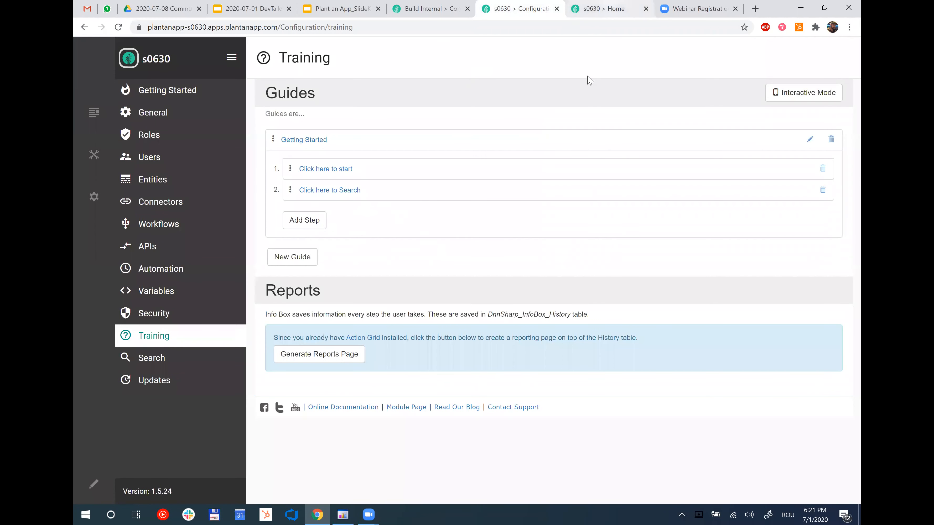
- Return to the Home page, enter page editing and open the full-screen management of the guide menu module
key("ctrl+Tab")
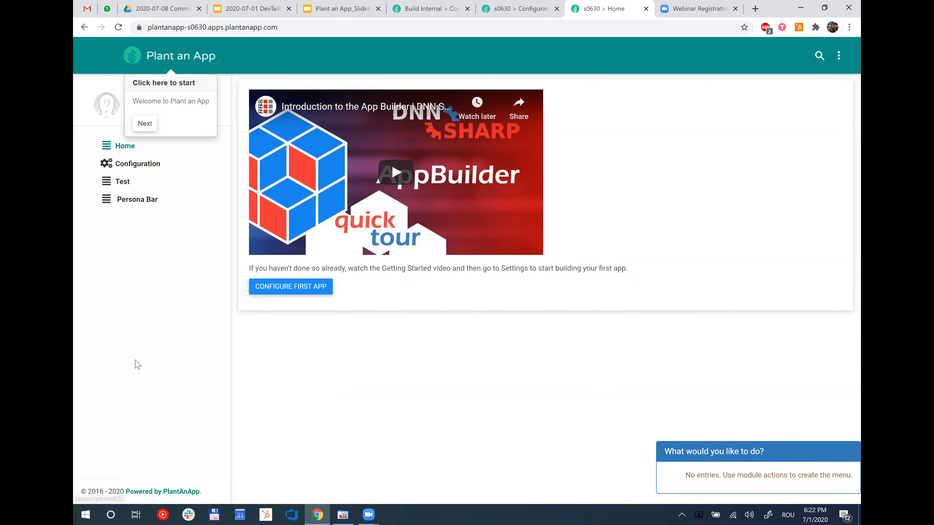
left_click(99, 485)
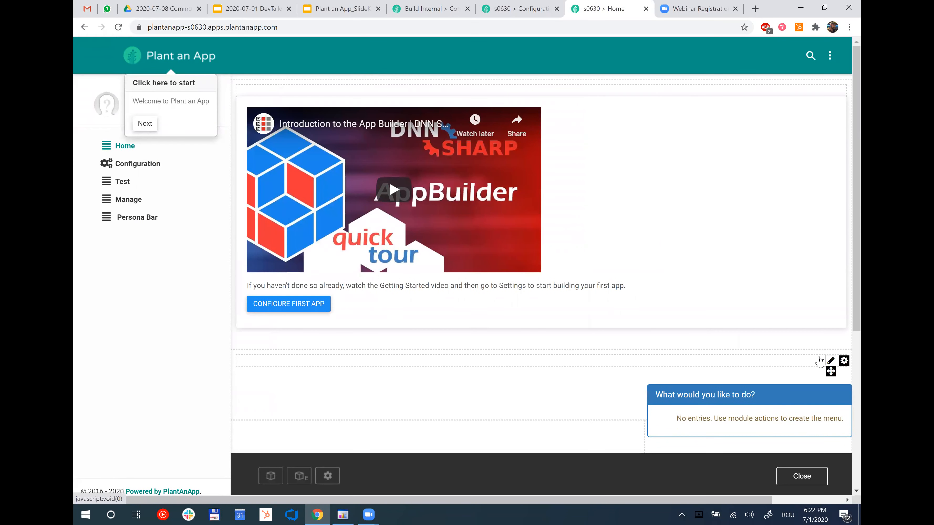
mouse_move(825, 361)
right_click(784, 350)
left_click(738, 353)
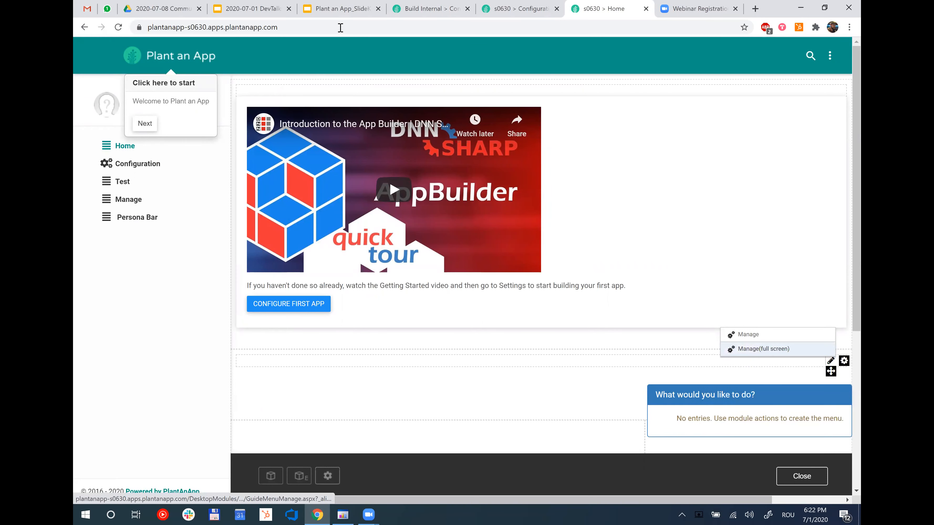
key("ctrl+Tab")
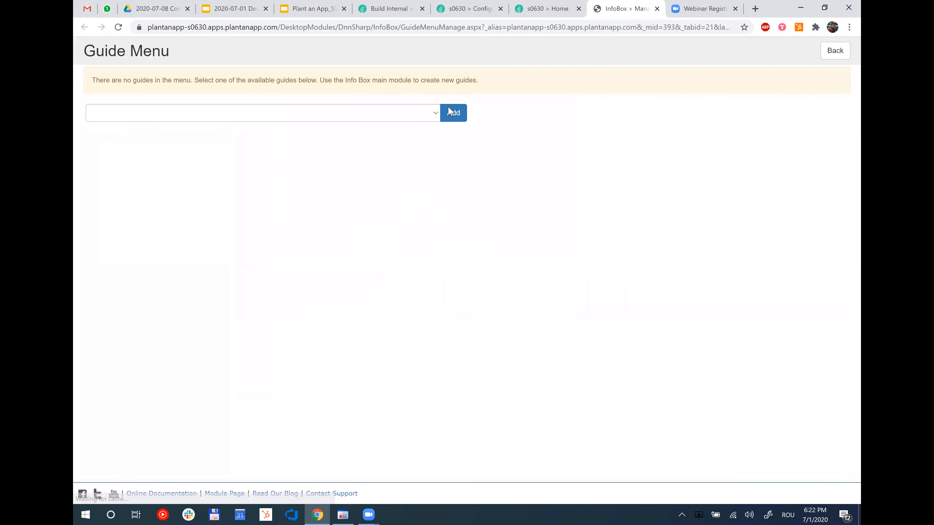
- Add the Getting Started guide to the Guide Menu, save the changes, and go back to Home to exit page editing
left_click(426, 121)
left_click(417, 144)
left_click(453, 113)
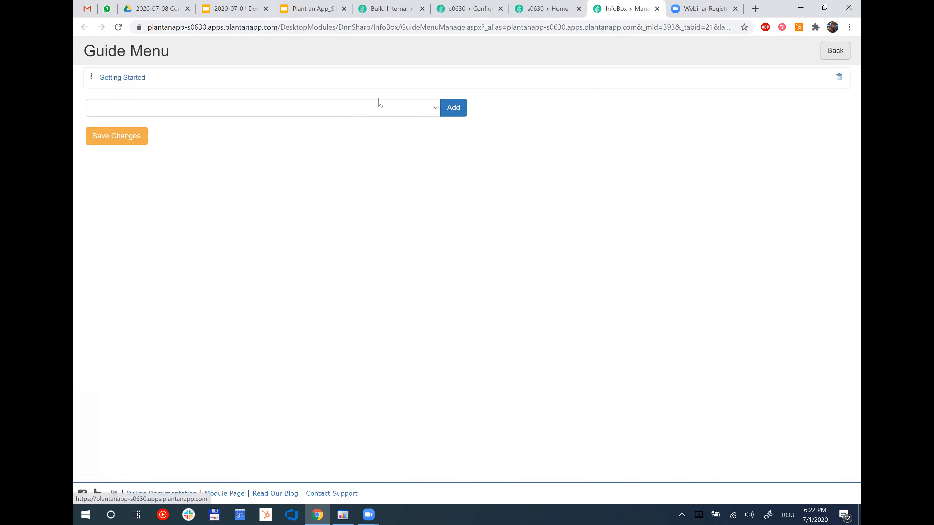
left_click(115, 140)
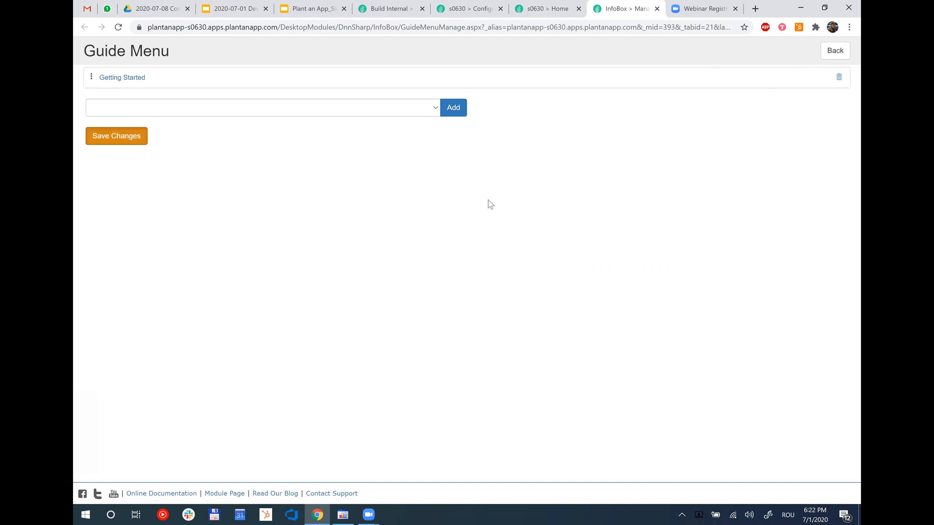
left_click(834, 50)
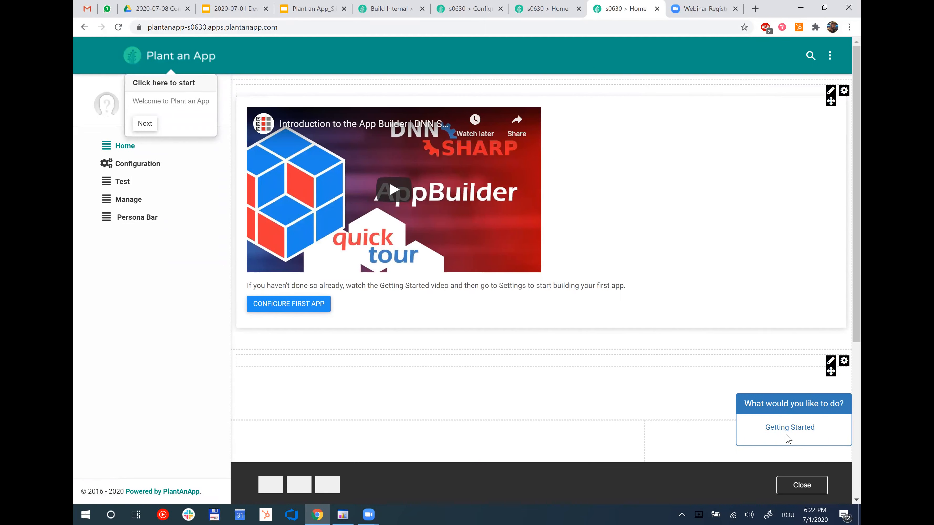
left_click(795, 487)
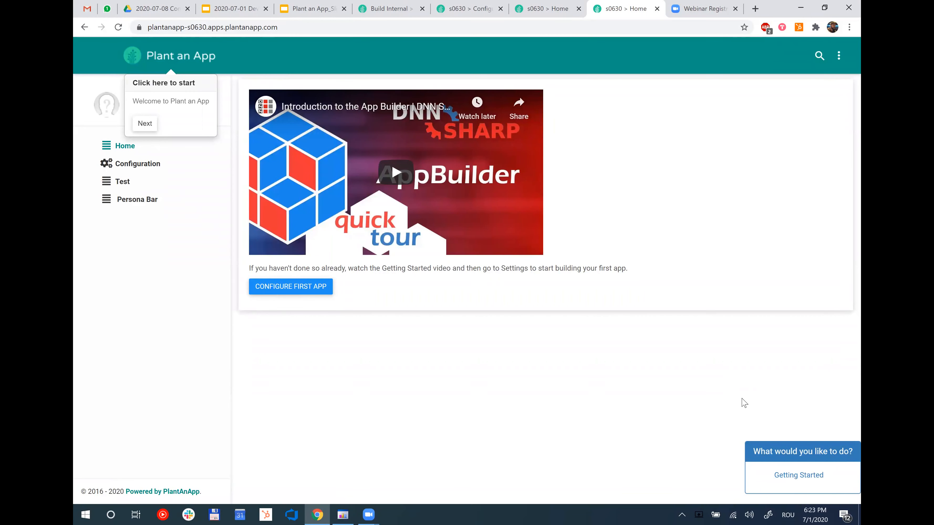
- Reopen the New Trigger settings of the Getting Started guide in the Training configuration, select the trigger count value and save the guide
left_click(579, 14)
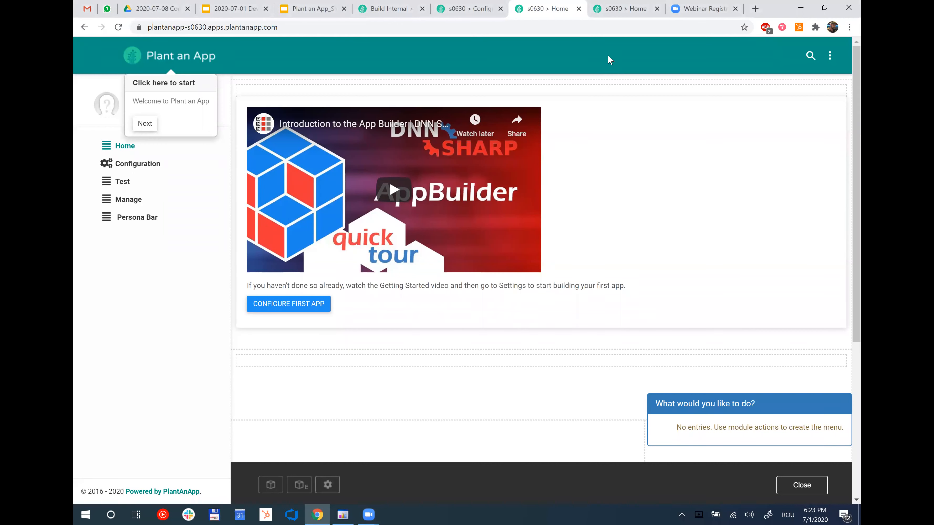
left_click(470, 9)
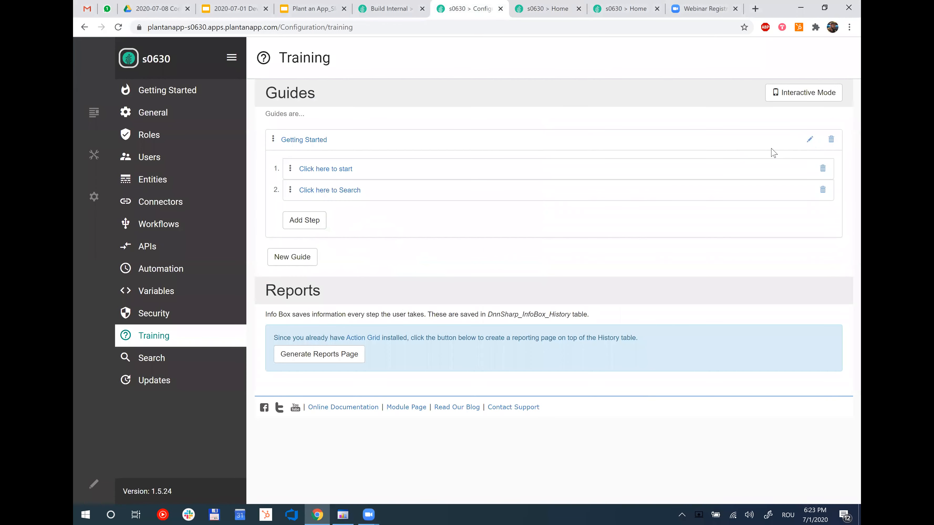
left_click(810, 139)
left_click(393, 344)
scroll(402, 262, "down", 3)
scroll(551, 368, "down", 10)
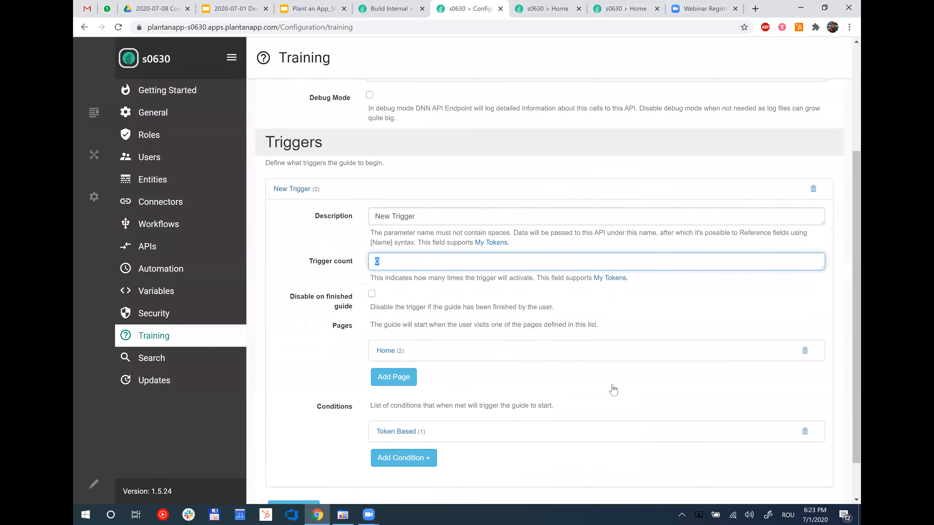
left_click(530, 492)
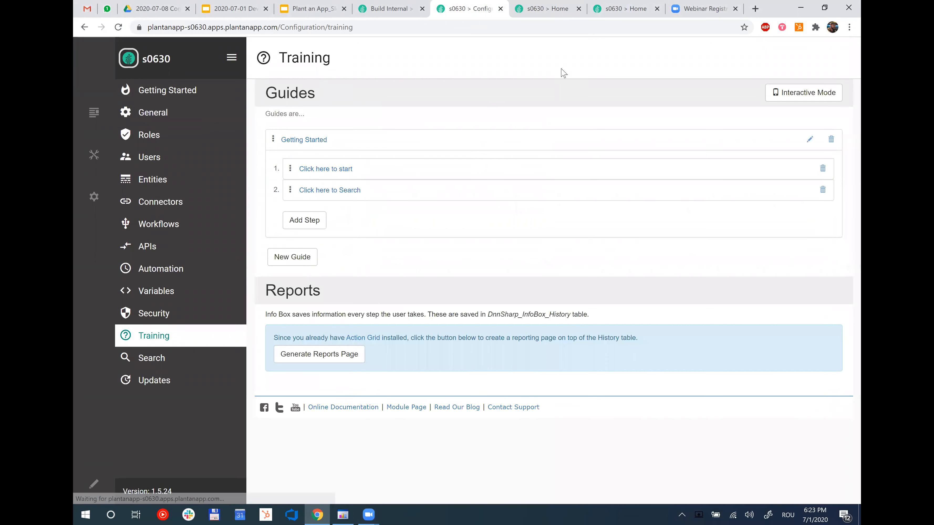
- Play the guide from the Home page to its finish, revisit Home and restart Getting Started from the guide menu
key("ctrl+Tab")
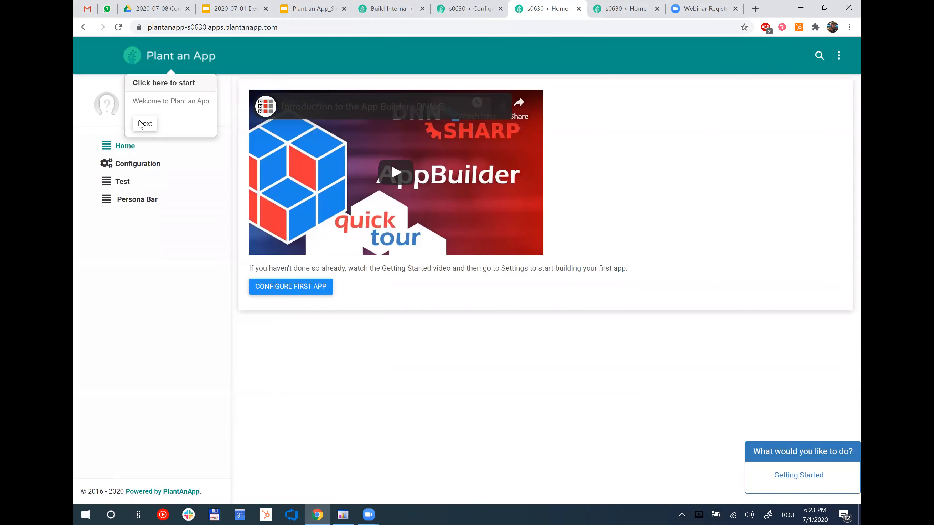
left_click(144, 124)
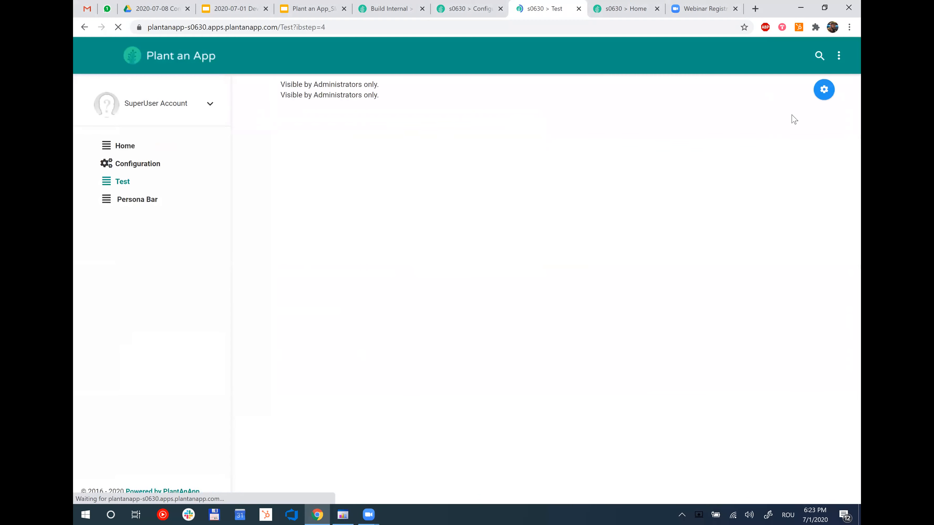
left_click(804, 133)
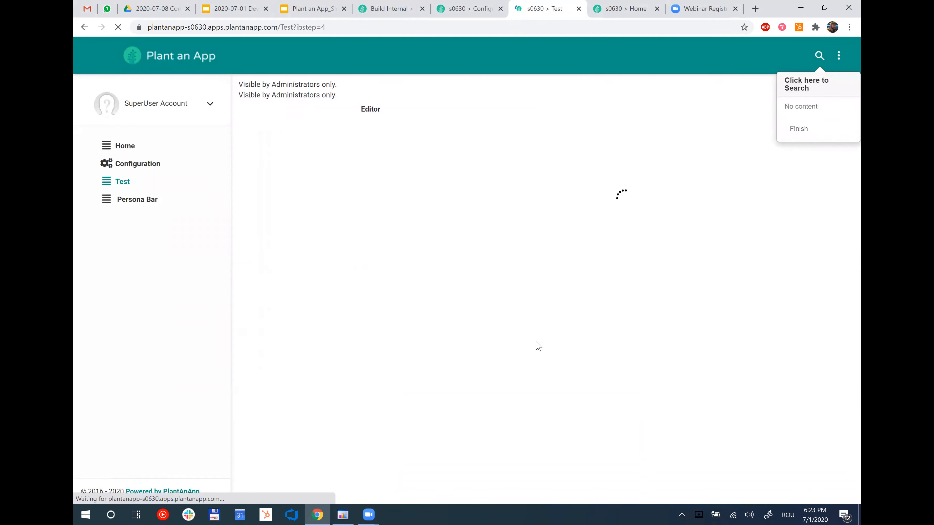
left_click(178, 59)
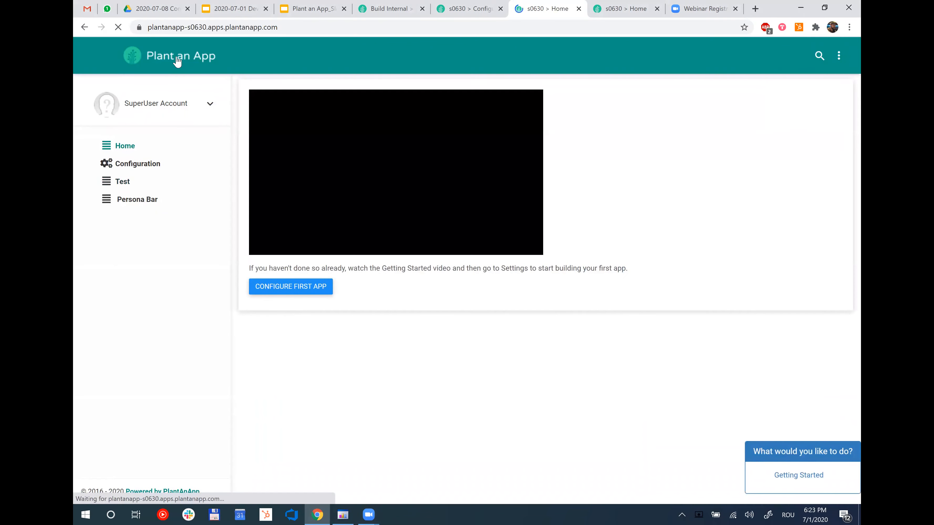
left_click(803, 475)
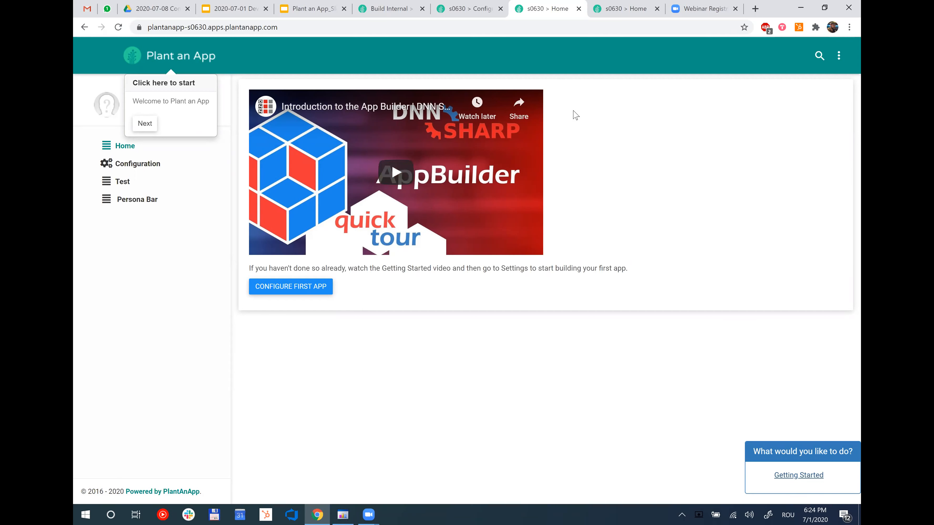
- Close both Home page tabs and the Webinar Registration tab, leaving the Training configuration open
key("ctrl+w")
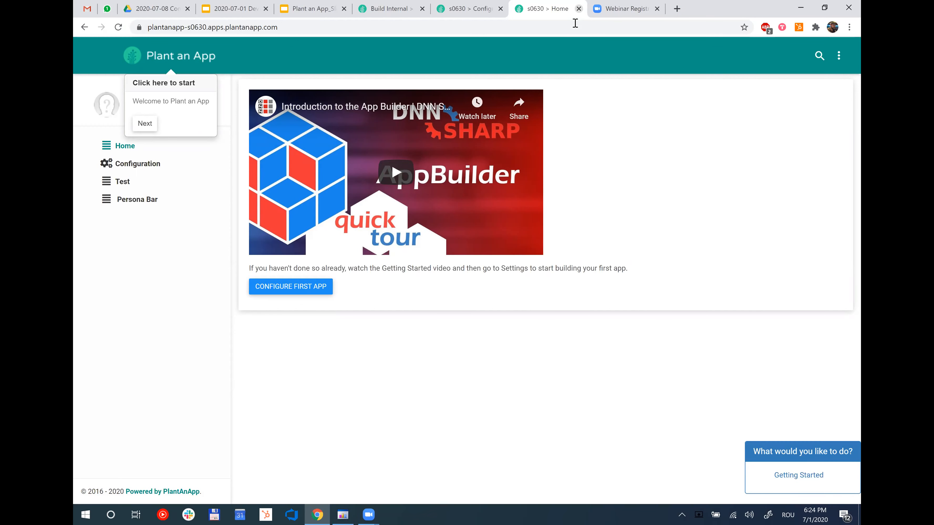
key("ctrl+w")
key("ctrl+w")
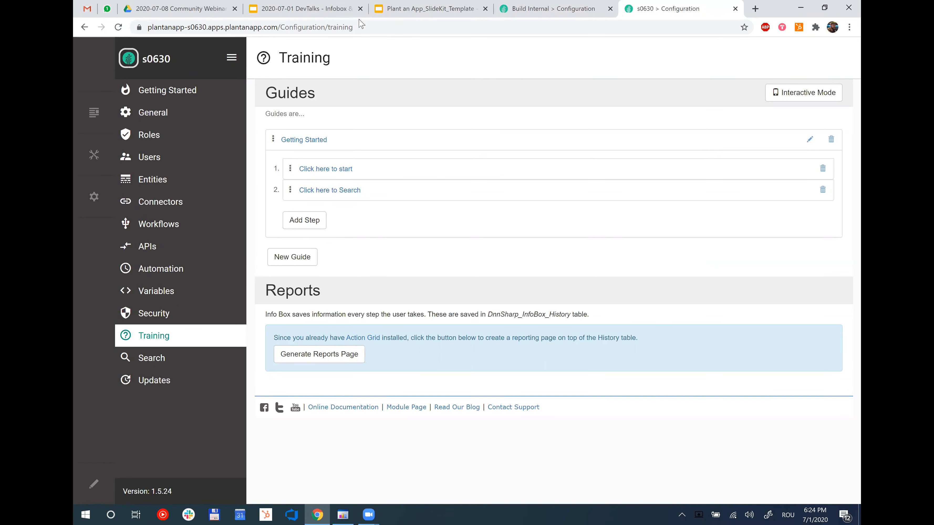
- Switch to the DevTalks Infobox & Workflows presentation in Google Slides and show the Workflows slide
left_click(345, 9)
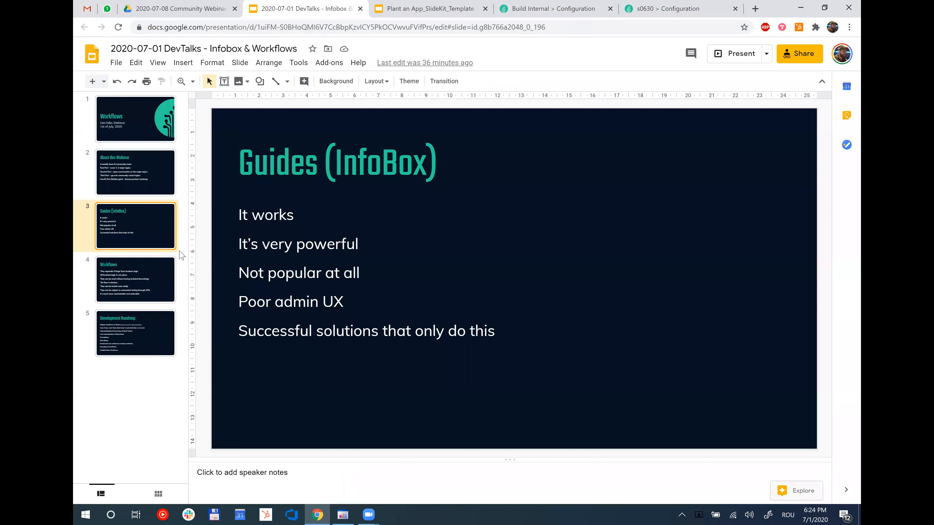
left_click(161, 276)
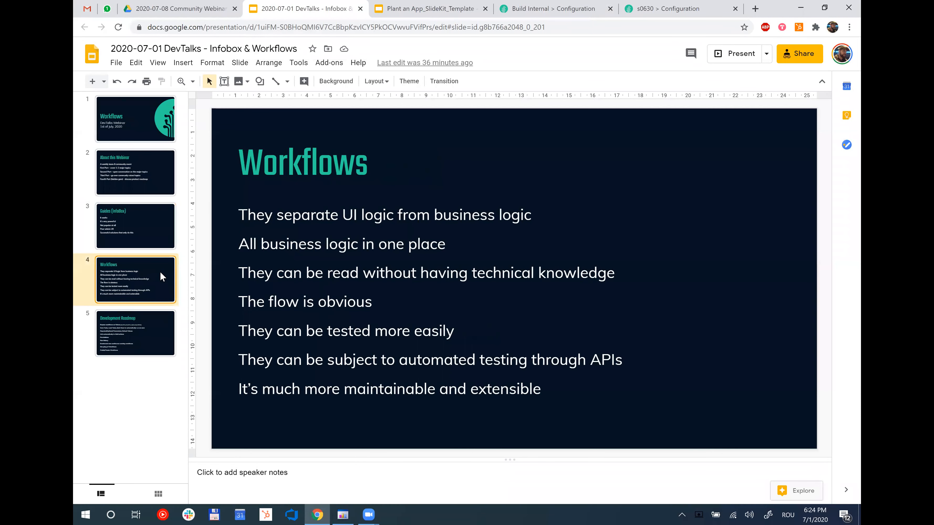
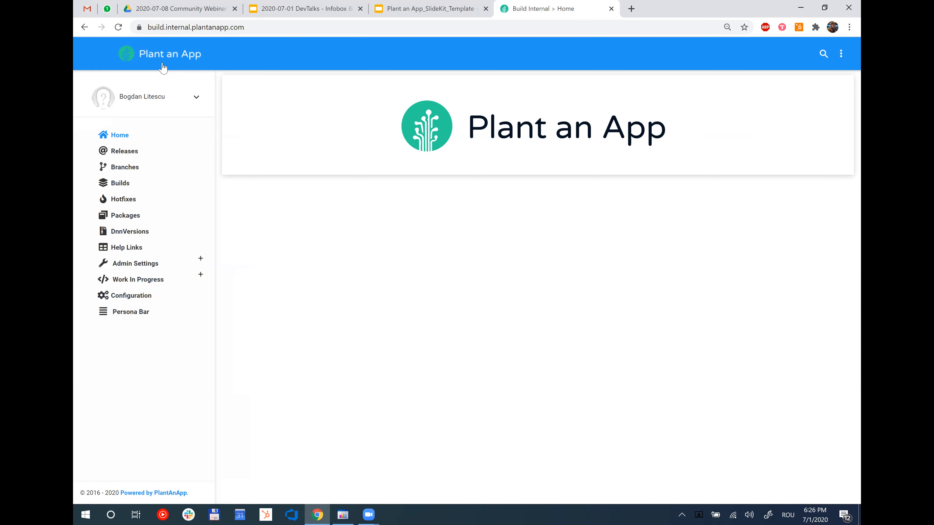
- Open the Releases list of the Build Internal app and show the package dependencies of release 1.6
left_click(153, 157)
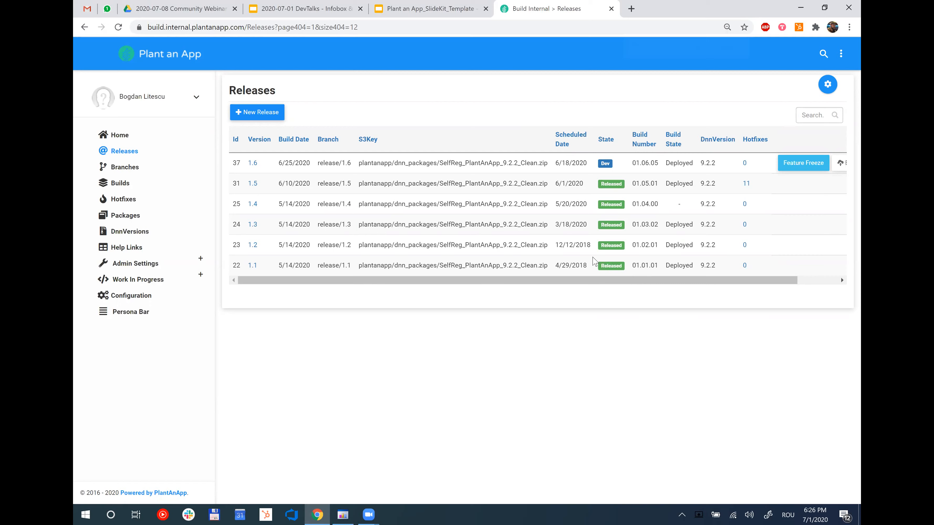
key("ctrl+minus")
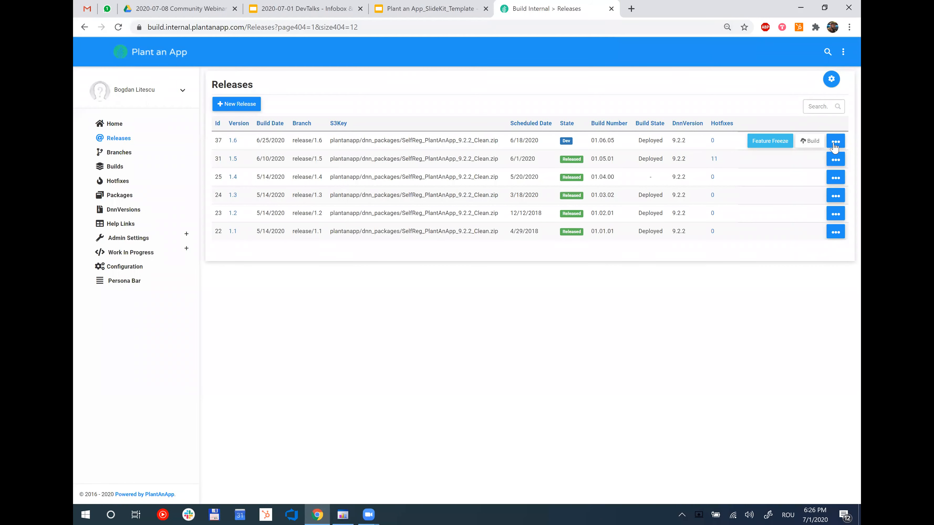
left_click(834, 145)
left_click(813, 158)
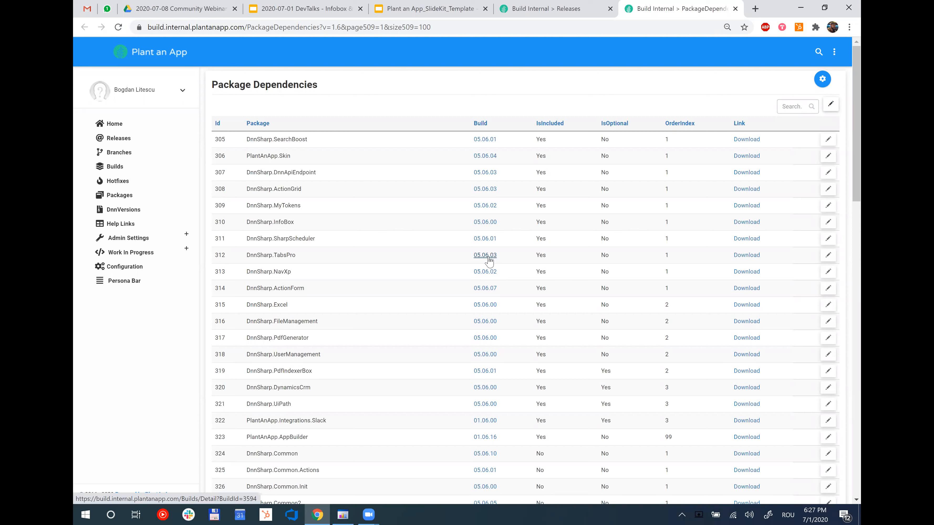
- Open the Builds list, check the available actions of the DnnSharp.NavXp build and page forward to page 3
left_click(142, 168)
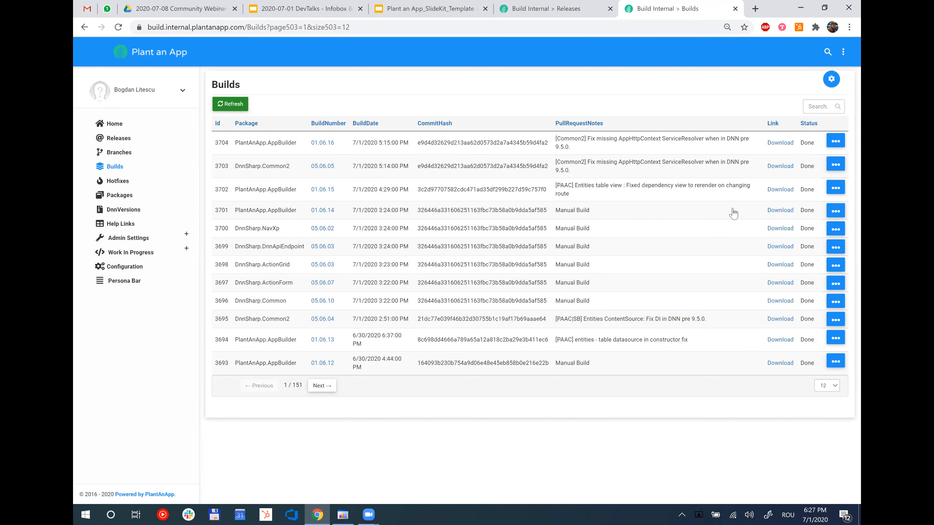
left_click(833, 230)
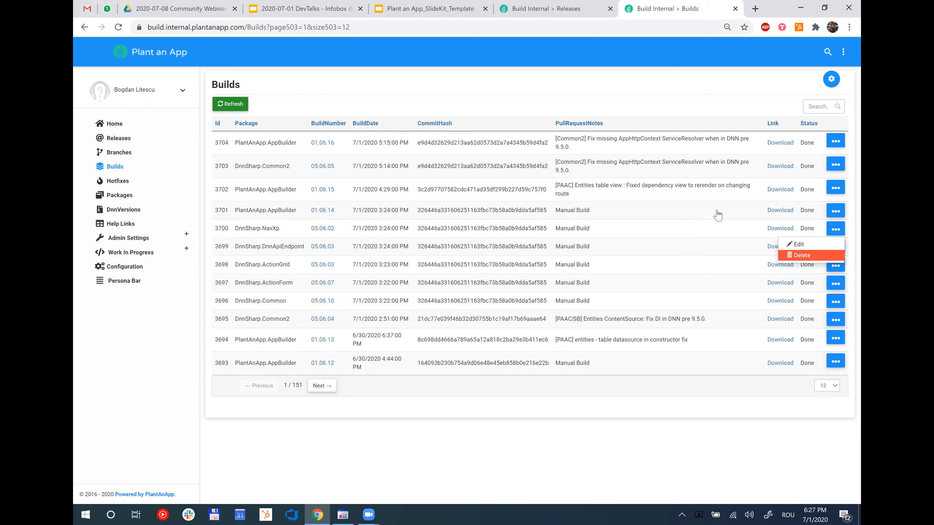
left_click(835, 231)
left_click(322, 385)
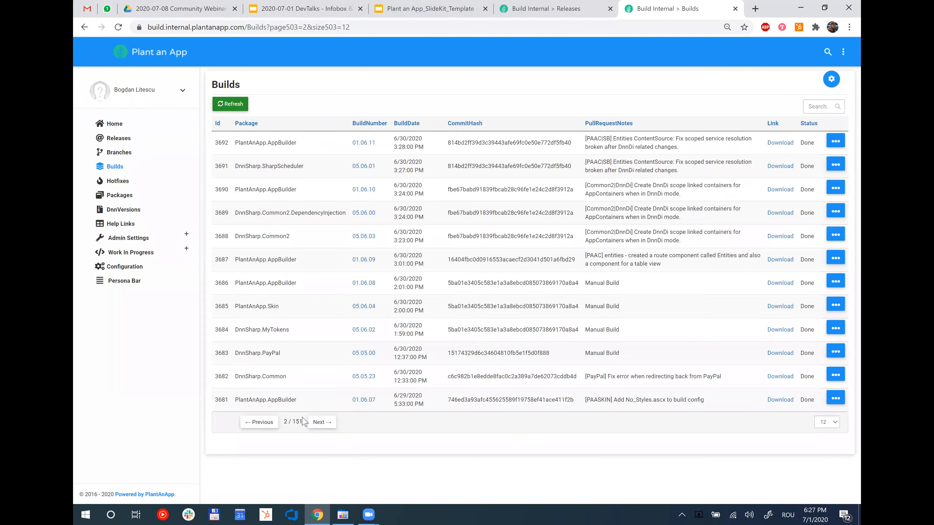
left_click(320, 423)
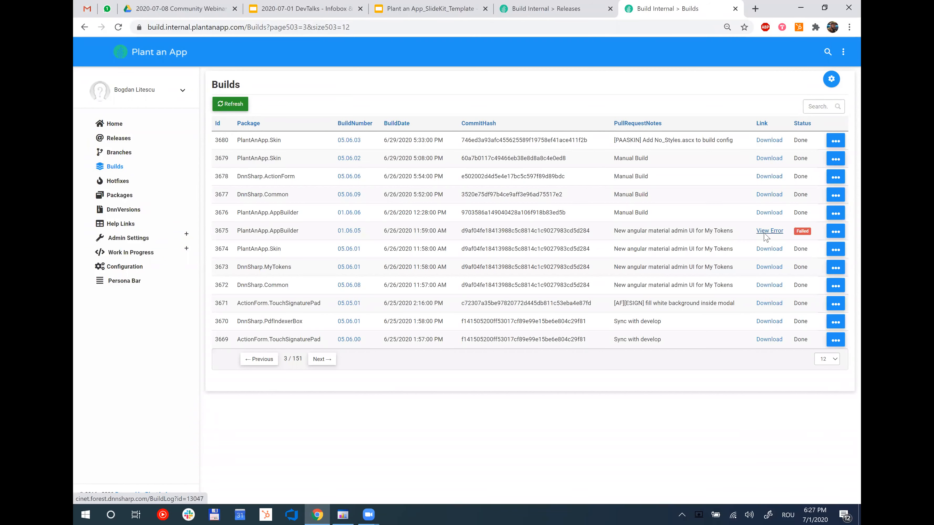
- View the error log of the failed PlantAnApp.AppBuilder build 01.06.05, logging in with the account username and password, and close the log
left_click(764, 235)
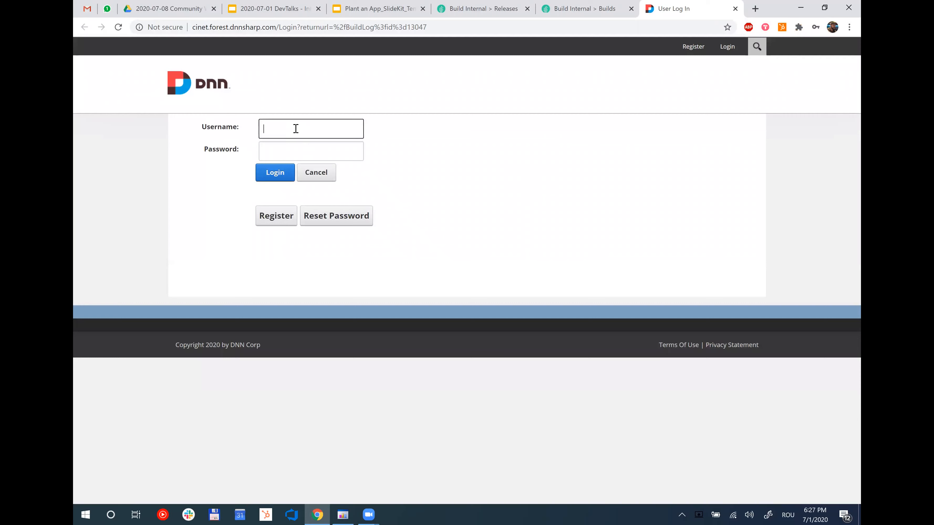
left_click(296, 129)
left_click(310, 162)
left_click(272, 179)
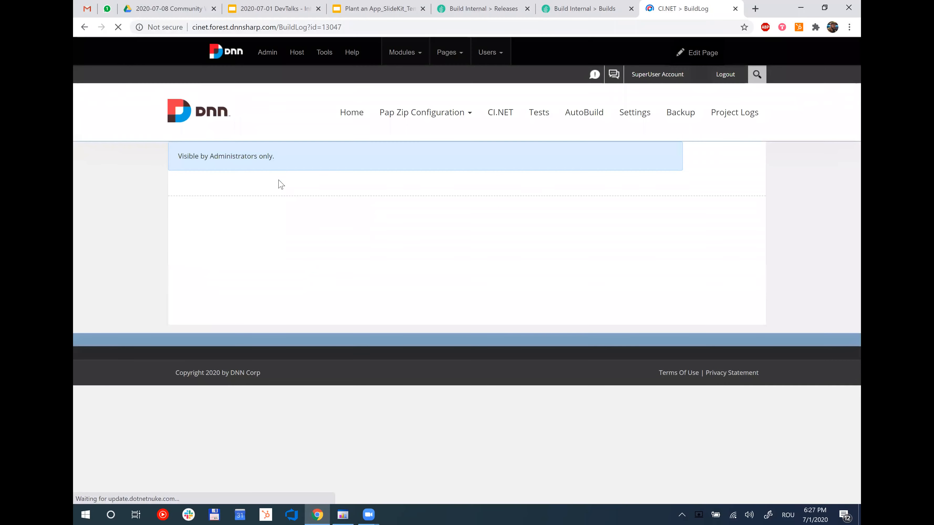
scroll(331, 239, "down", 4)
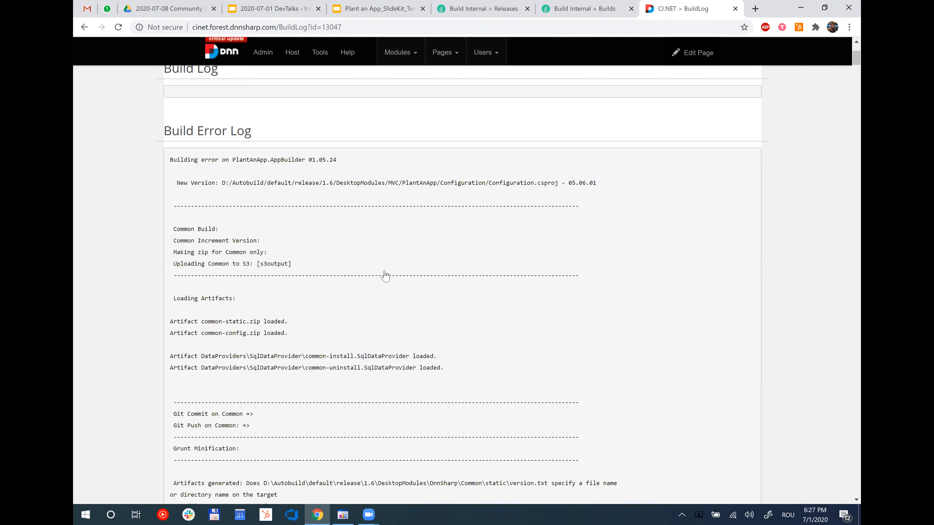
key("ctrl+w")
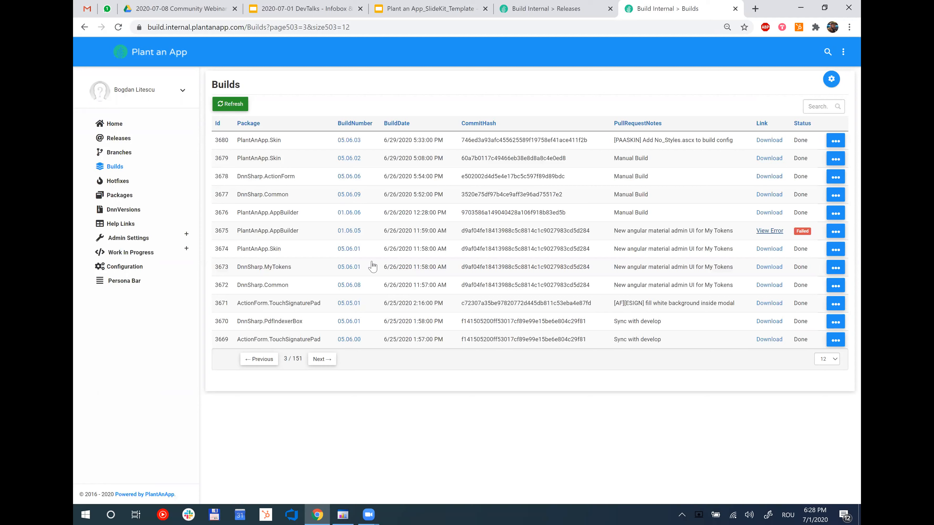
- Go to the APIs section of the Build Internal configuration and open the GetNextVersion endpoint for editing
left_click(158, 272)
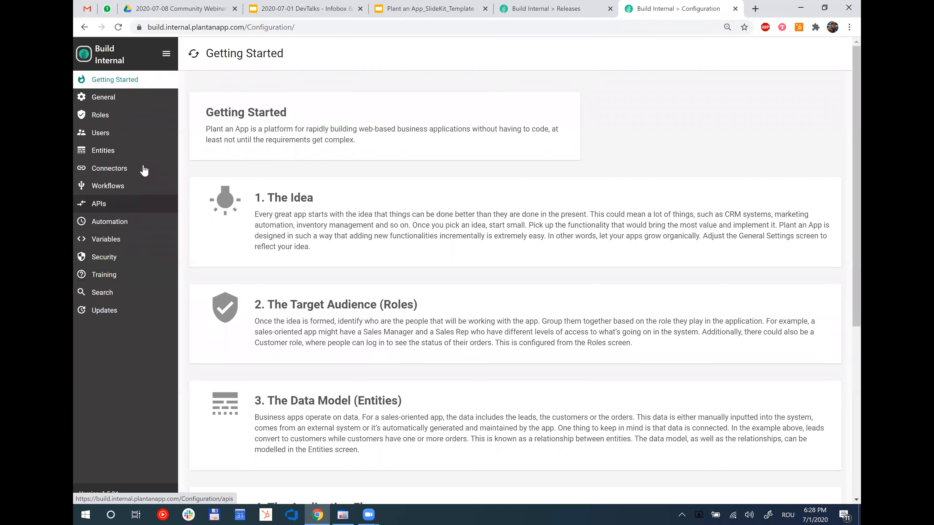
right_click(152, 174)
key("Escape")
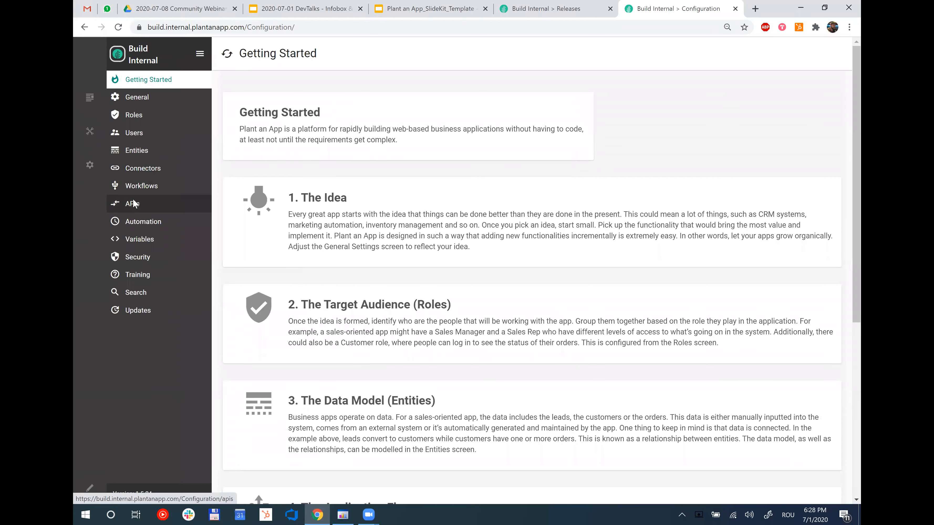
left_click(133, 203)
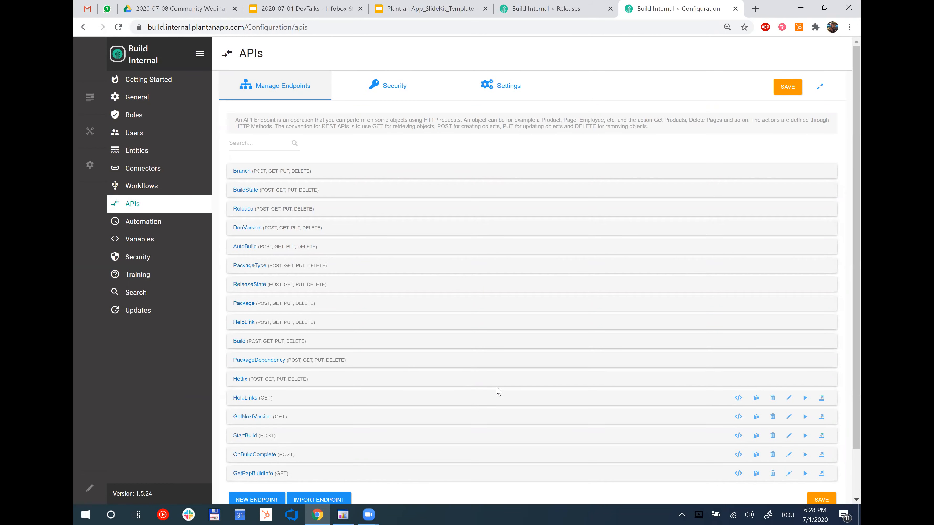
left_click(788, 416)
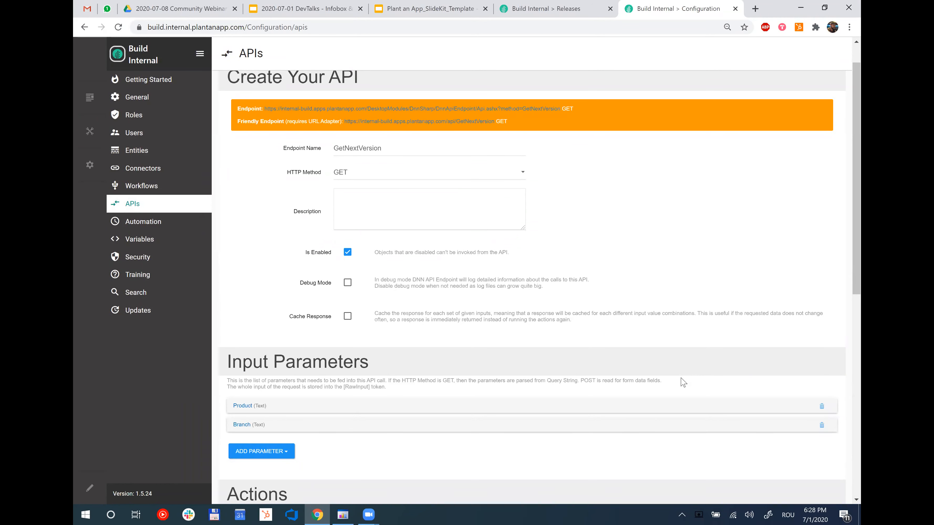
- Expand the endpoint's Verify Branch SQL action and examine its condition, query, bound parameter and stored result
scroll(687, 393, "down", 6)
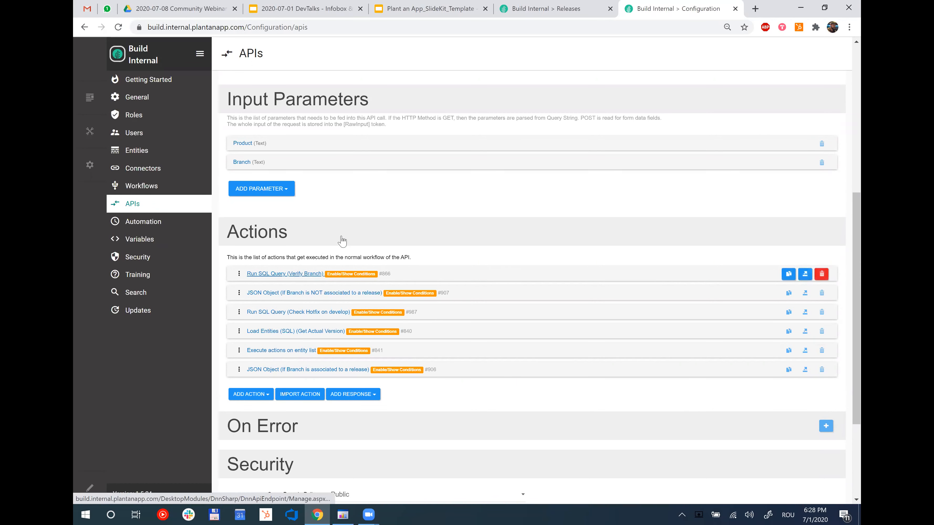
left_click(425, 375)
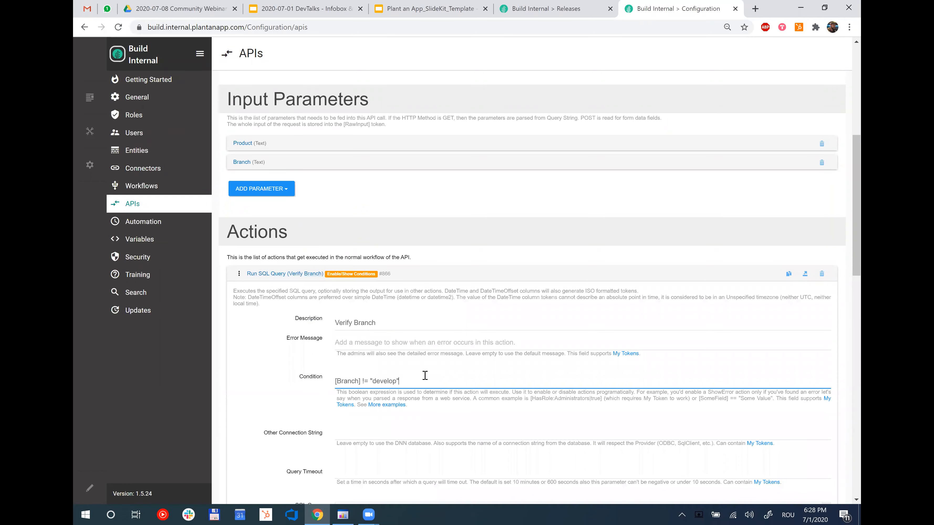
scroll(410, 288, "down", 5)
scroll(430, 224, "down", 2)
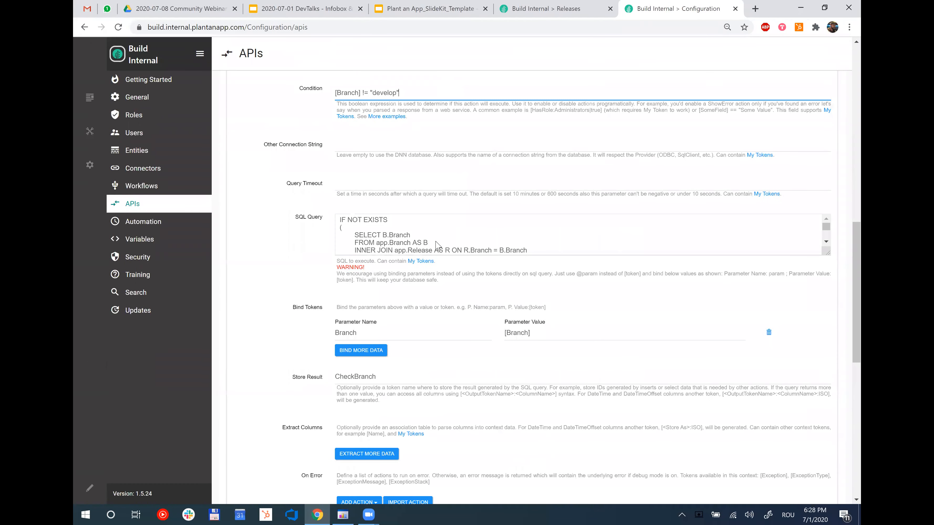
scroll(429, 292, "down", 1)
scroll(423, 292, "down", 5)
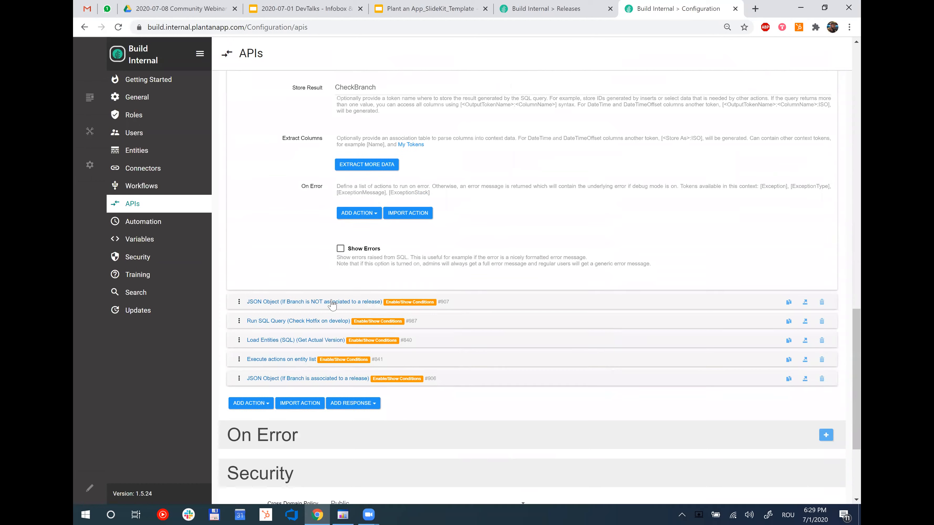
- Examine the JSON Object action for a branch not associated to a release, collapse the expanded actions and check Load Entities' execution condition
left_click(325, 304)
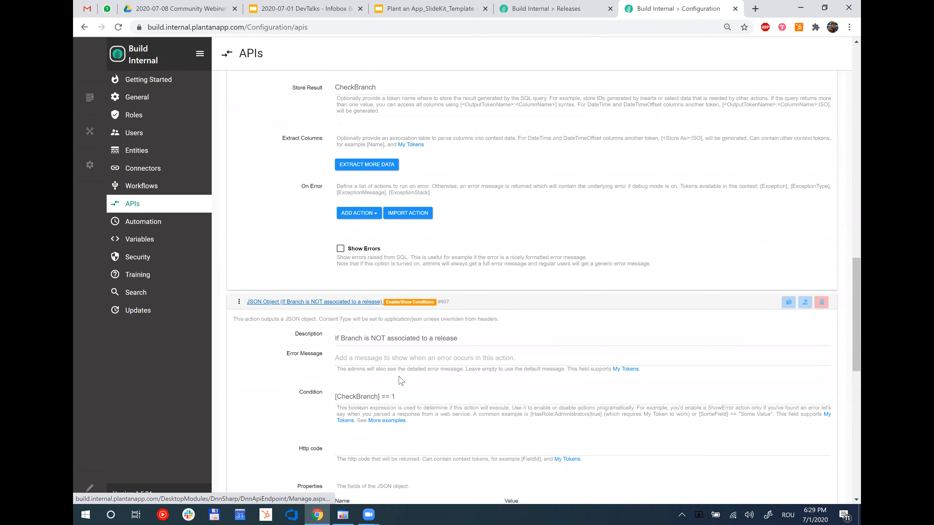
scroll(557, 213, "down", 3)
scroll(315, 359, "down", 3)
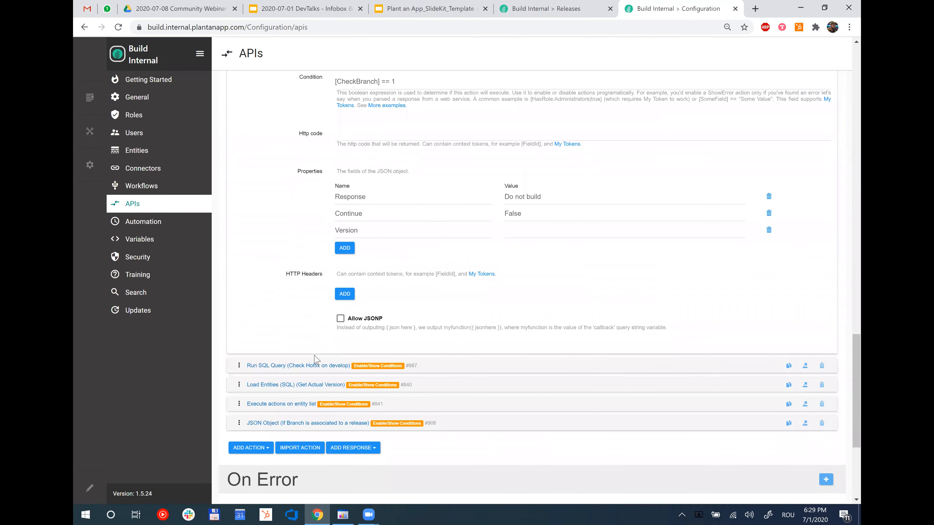
scroll(288, 355, "up", 8)
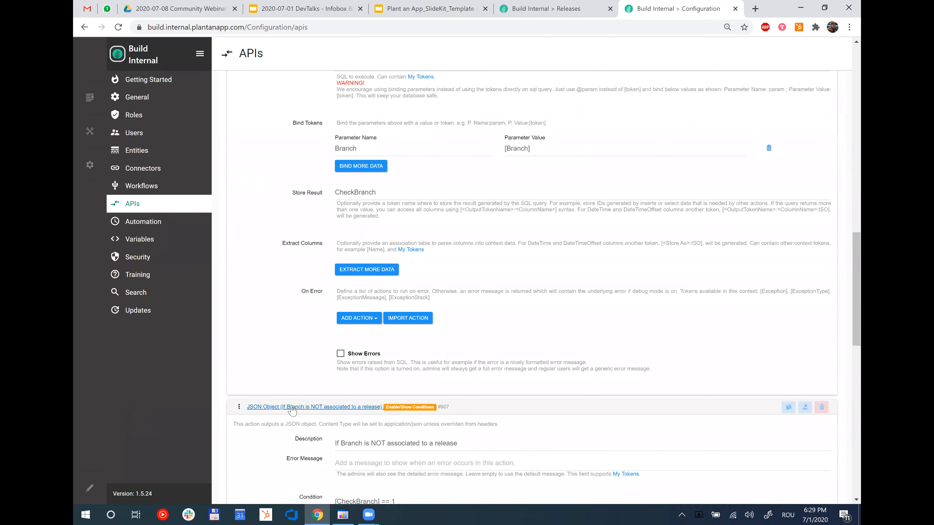
scroll(273, 184, "up", 4)
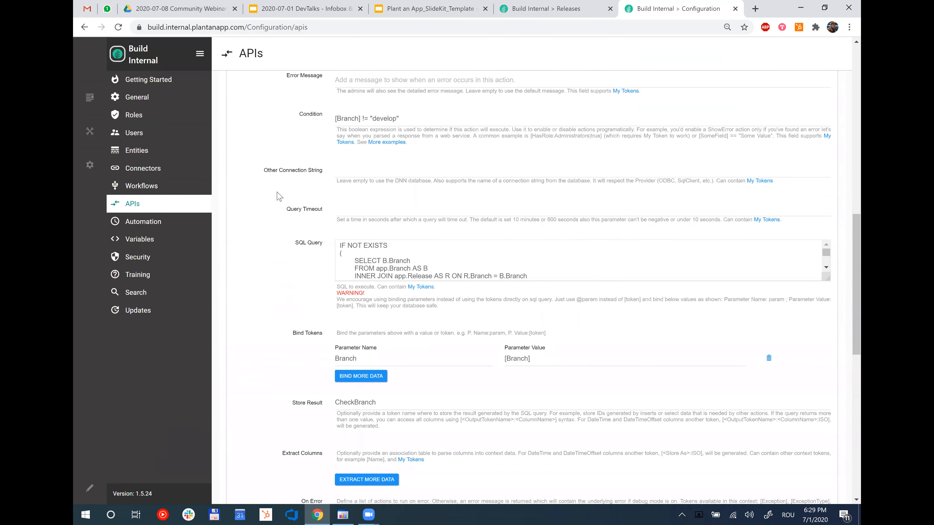
scroll(277, 190, "up", 2)
left_click(280, 118)
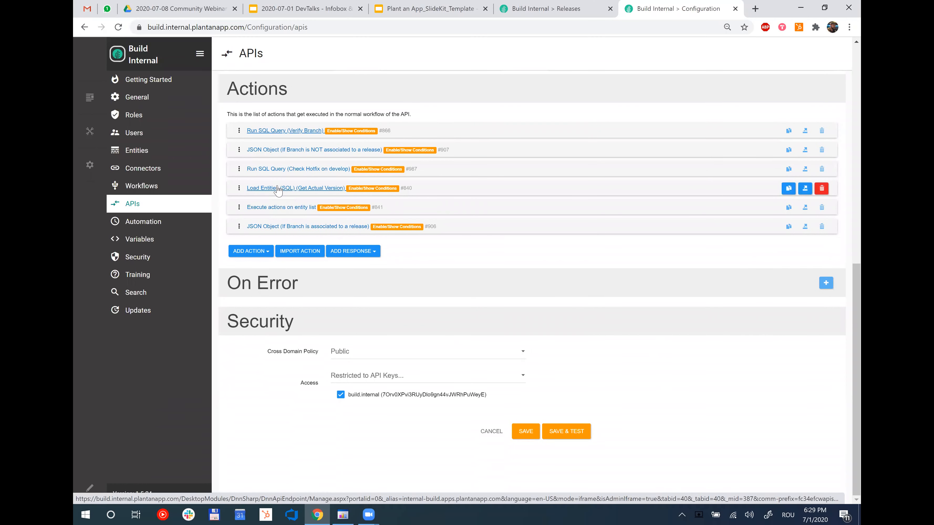
mouse_move(278, 190)
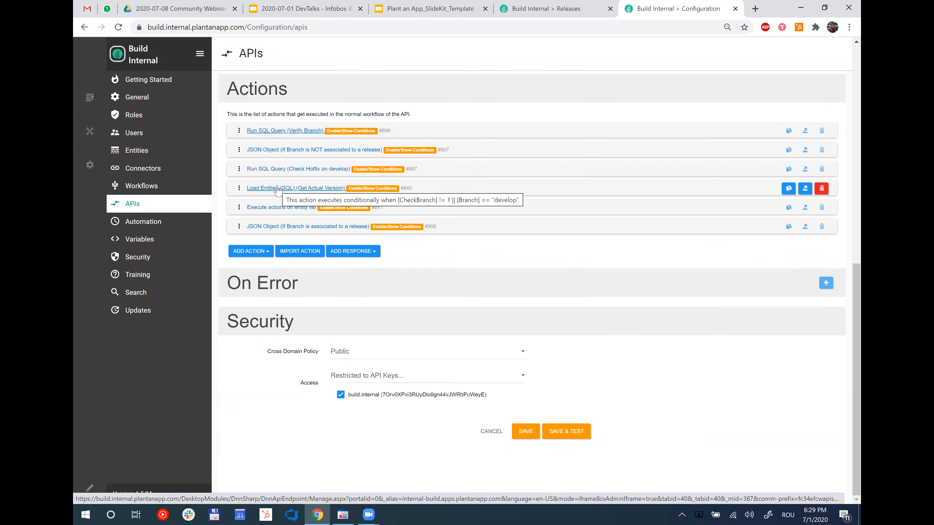
- Duplicate the configuration browser tab and open the GetNextVersion workflow for editing in the copy
right_click(695, 11)
left_click(698, 56)
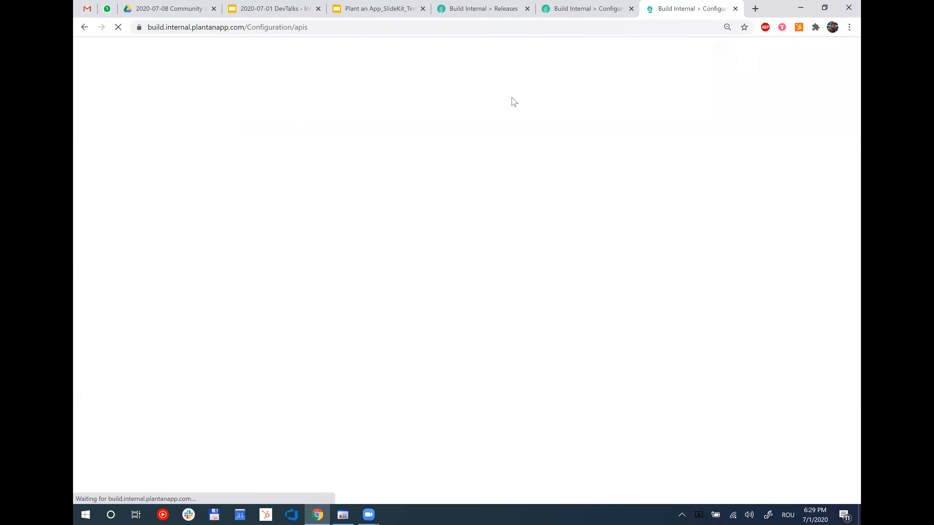
left_click(100, 186)
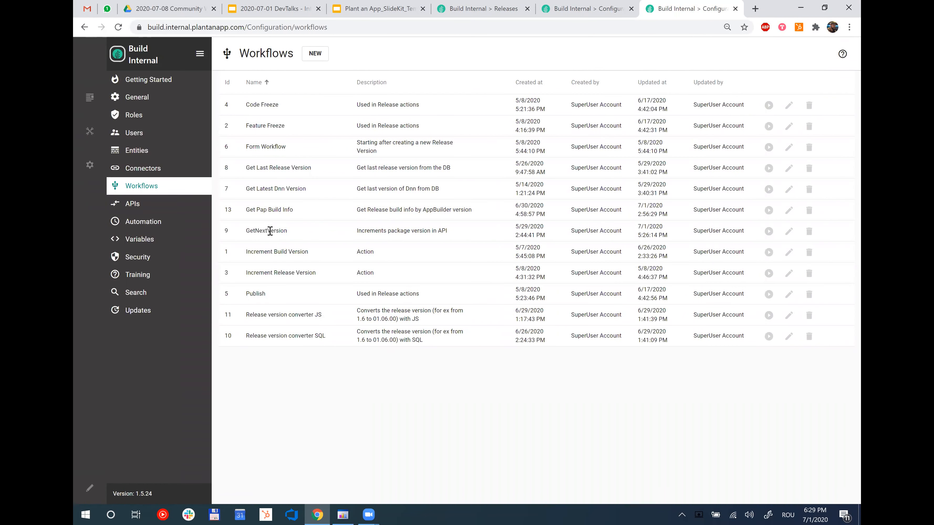
left_click(789, 232)
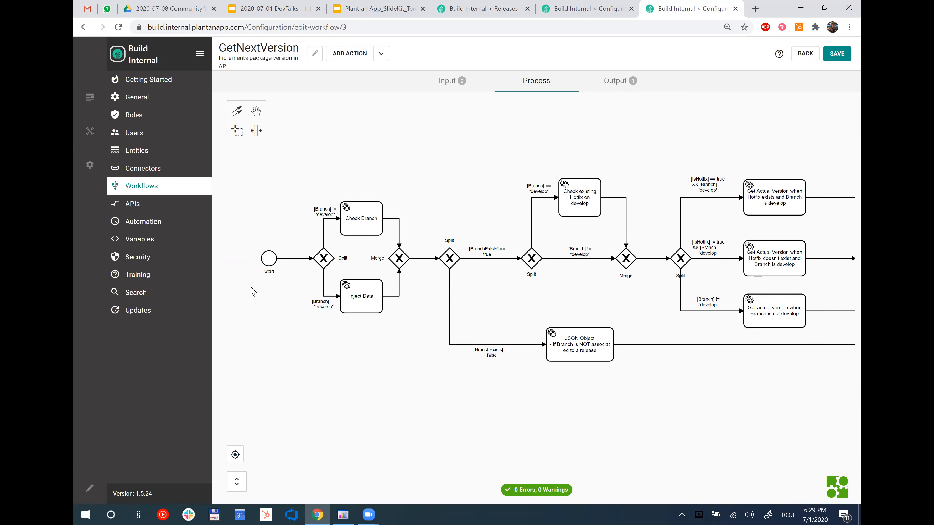
- Follow the workflow from Start to the Check Branch task, examine that task's action settings and SQL query, and close the settings
left_click(270, 259)
left_click(318, 240)
left_click(323, 217)
left_click(367, 221)
double_click(366, 220)
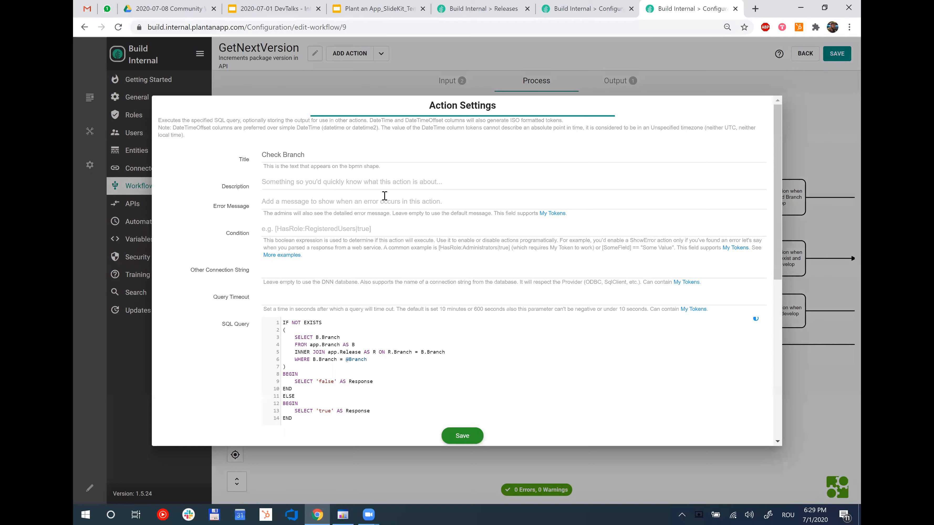
scroll(423, 296, "down", 6)
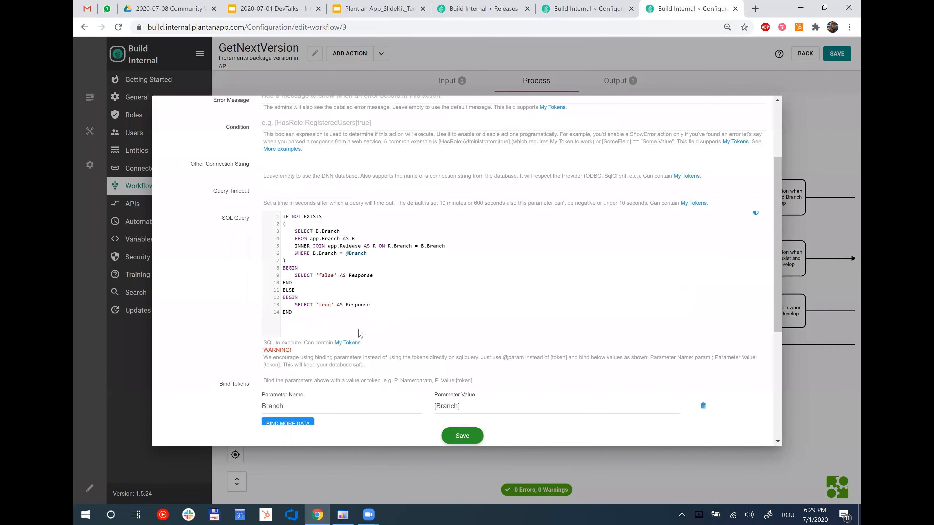
left_click(828, 301)
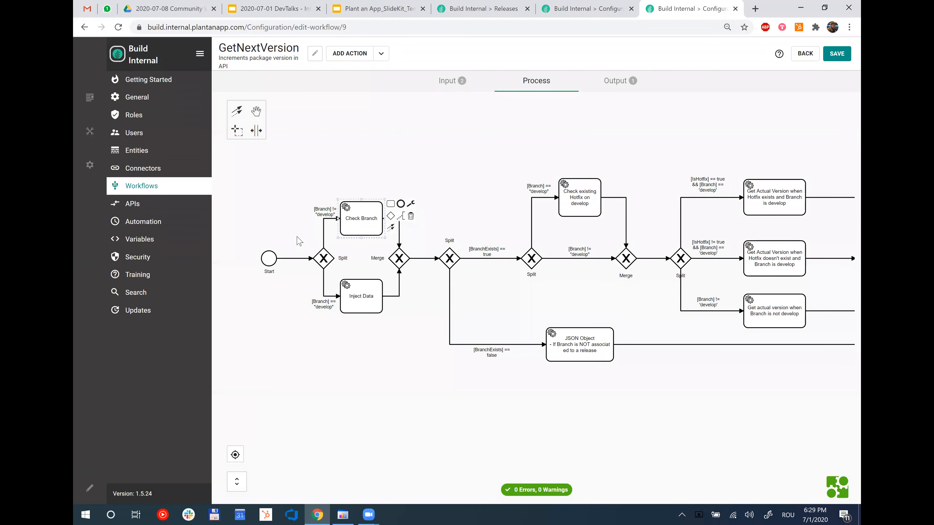
- Look over the Inject Data branch of the workflow and return to the GetNextVersion endpoint's action list
left_click(355, 312)
left_click(385, 339)
left_click(566, 22)
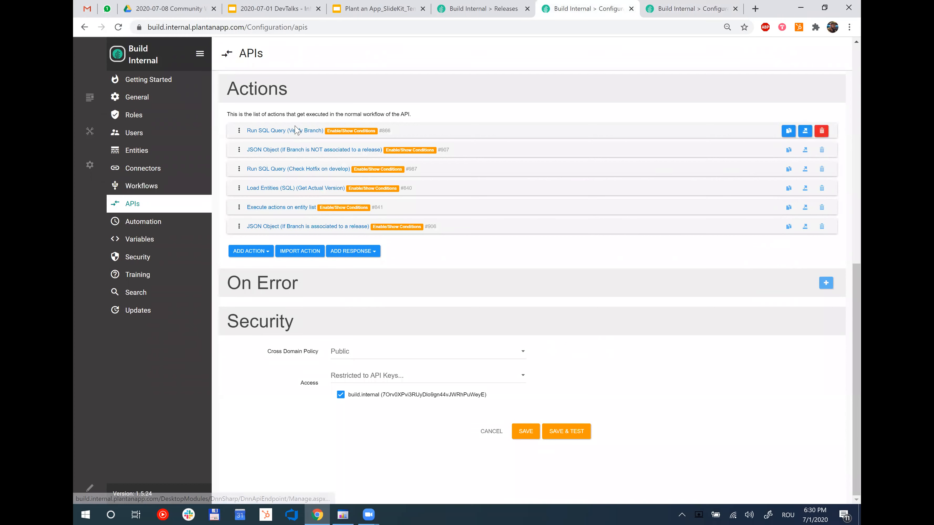
- Examine the Verify Branch SQL action's condition, query, bound Branch parameter and stored result token in the API endpoint
left_click(296, 130)
scroll(355, 315, "down", 1)
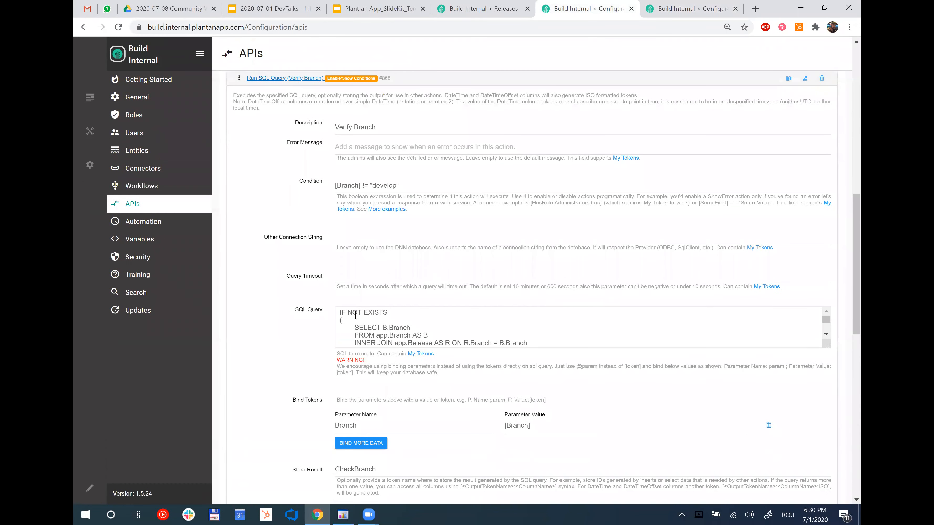
scroll(403, 326, "down", 2)
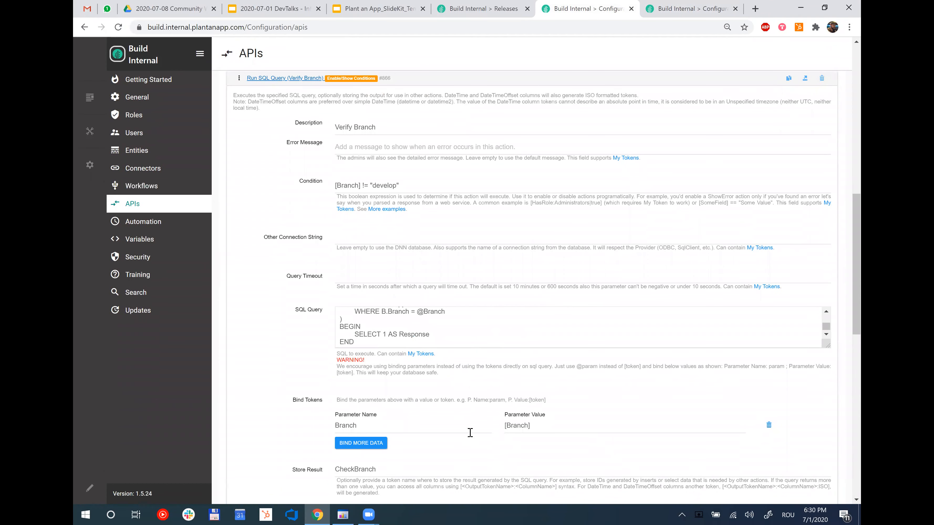
scroll(334, 283, "down", 6)
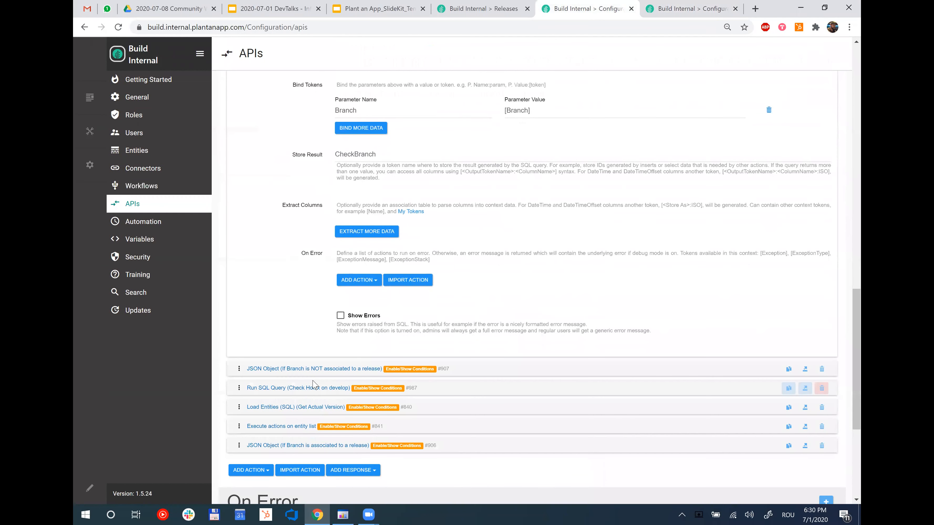
scroll(592, 154, "up", 1)
scroll(542, 162, "up", 3)
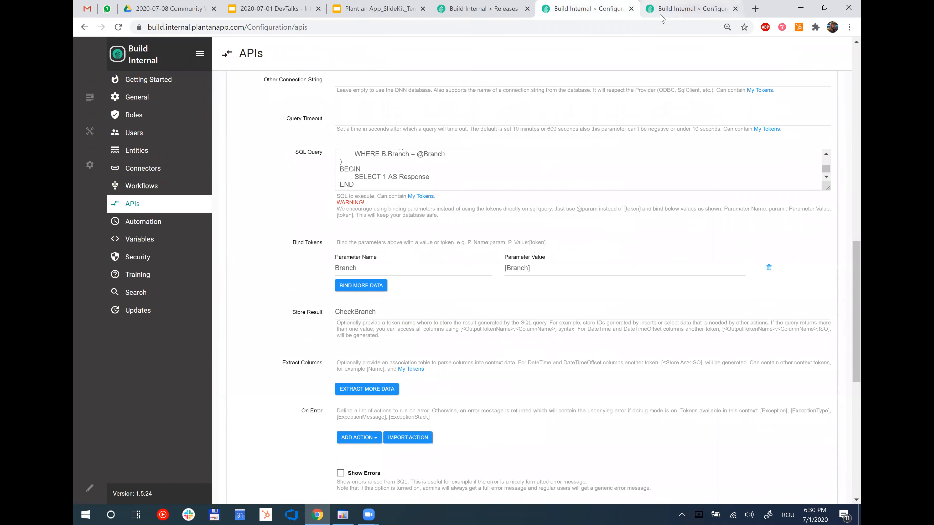
- Return to the GetNextVersion workflow, examine the settings of the JSON Object task for a branch not associated to a release, and close them
left_click(661, 16)
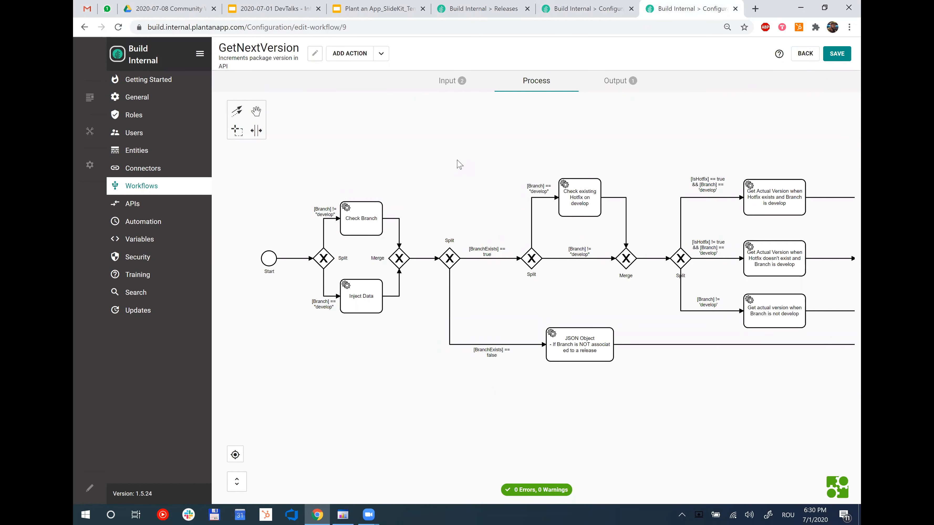
left_click_drag(452, 209, 397, 198)
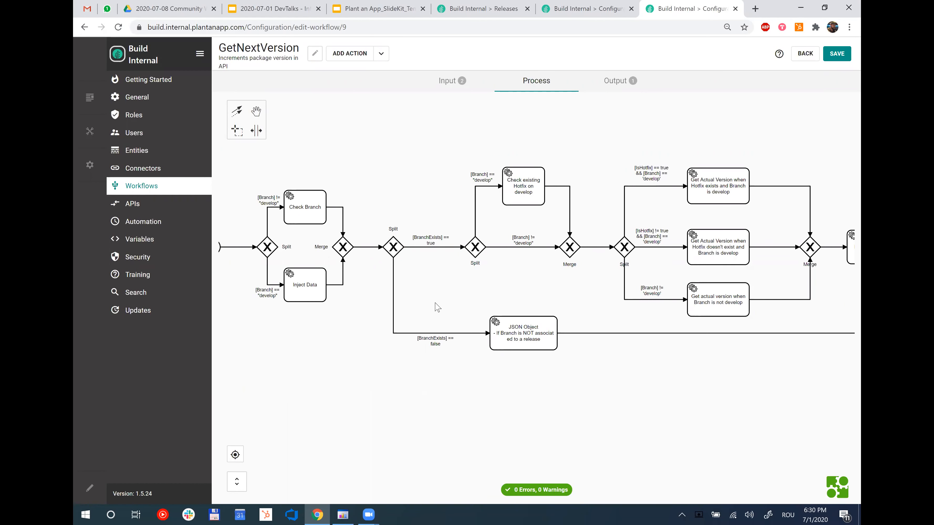
left_click_drag(406, 365, 358, 359)
left_click(479, 341)
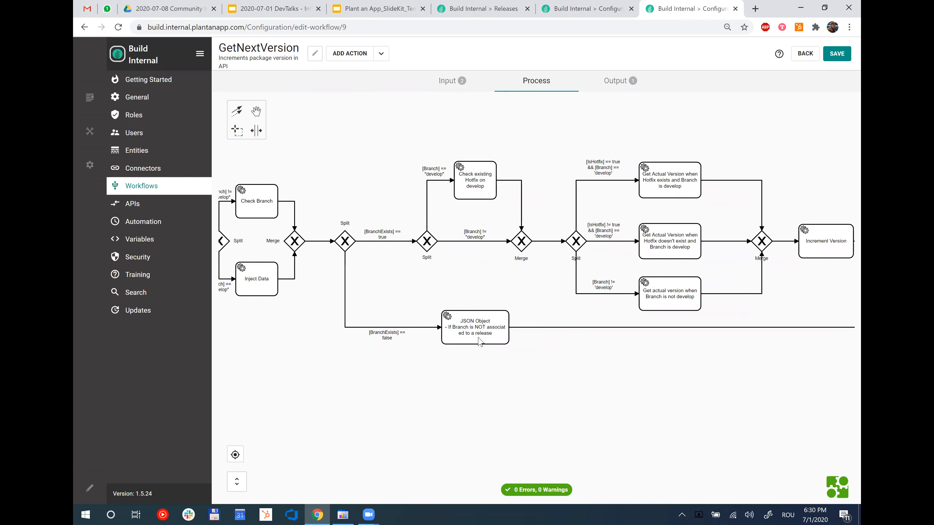
double_click(479, 342)
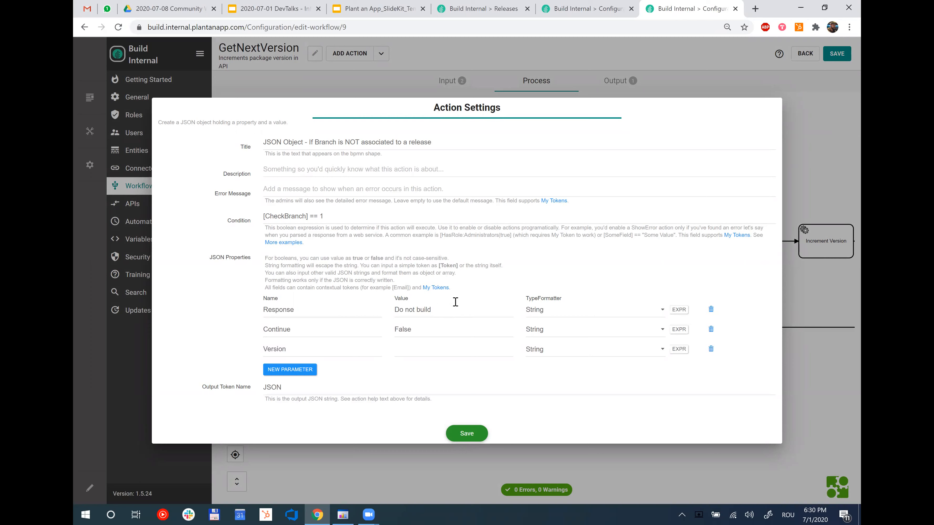
left_click(792, 299)
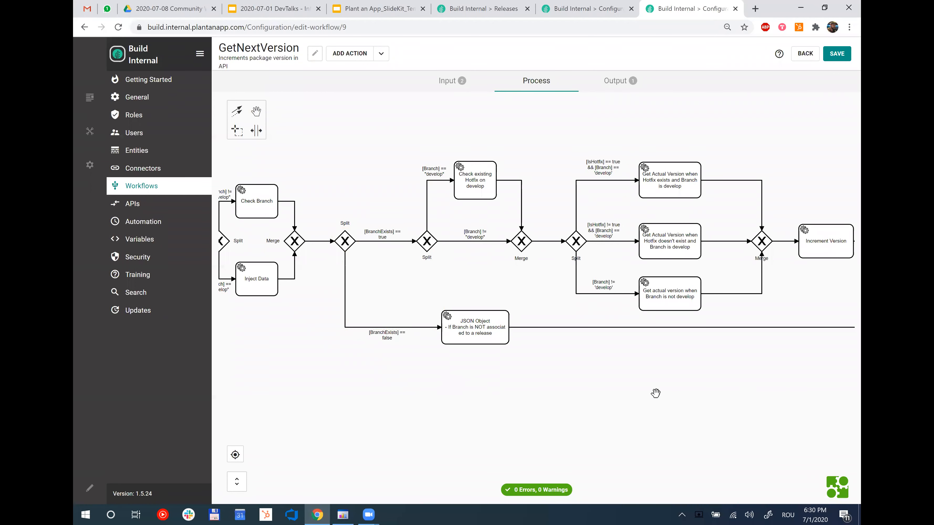
- Follow the BranchExists == true path to Check existing Hotfix on develop, examine its SQL query and stored result, and close the settings
scroll(517, 390, "right", 8)
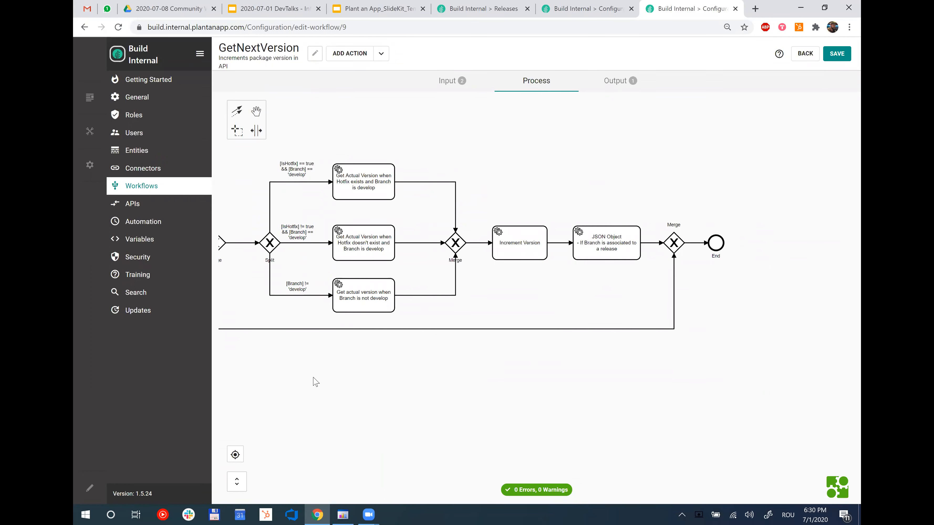
scroll(456, 396, "left", 7)
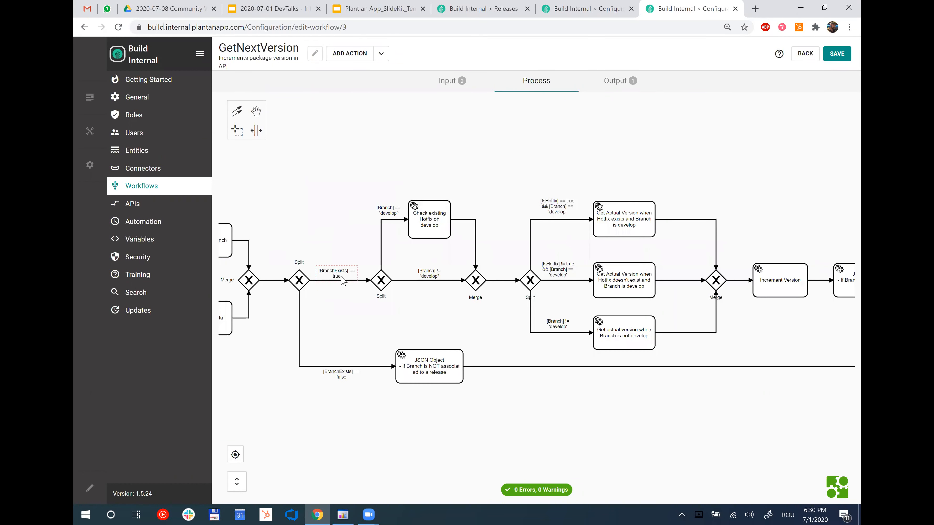
scroll(390, 300, "right", 1)
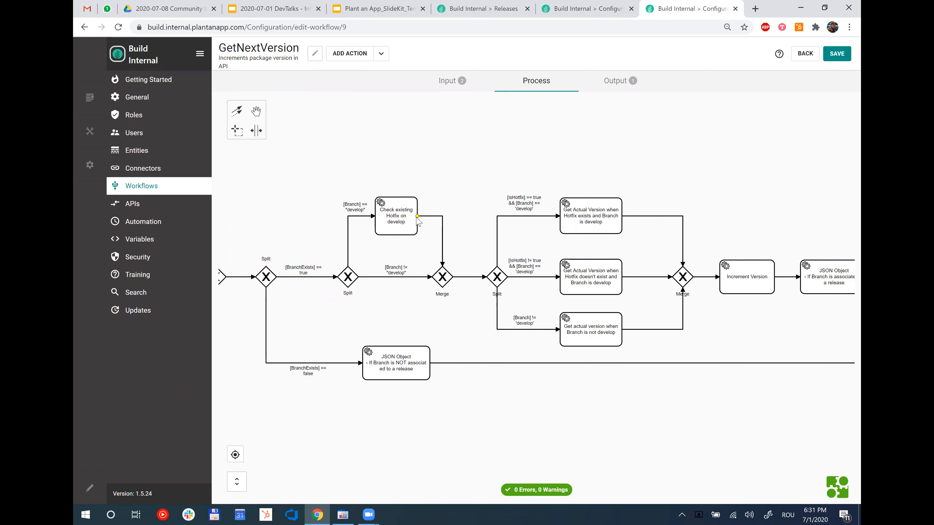
left_click(403, 225)
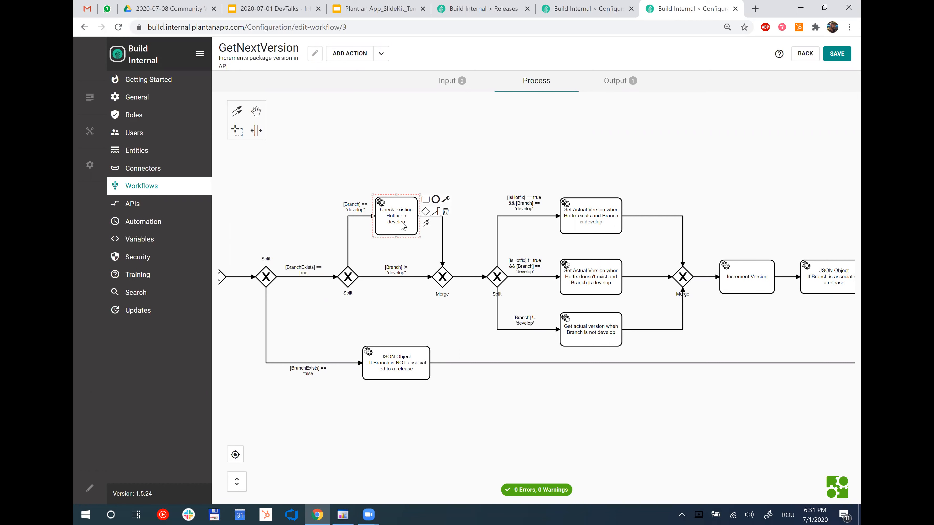
double_click(402, 226)
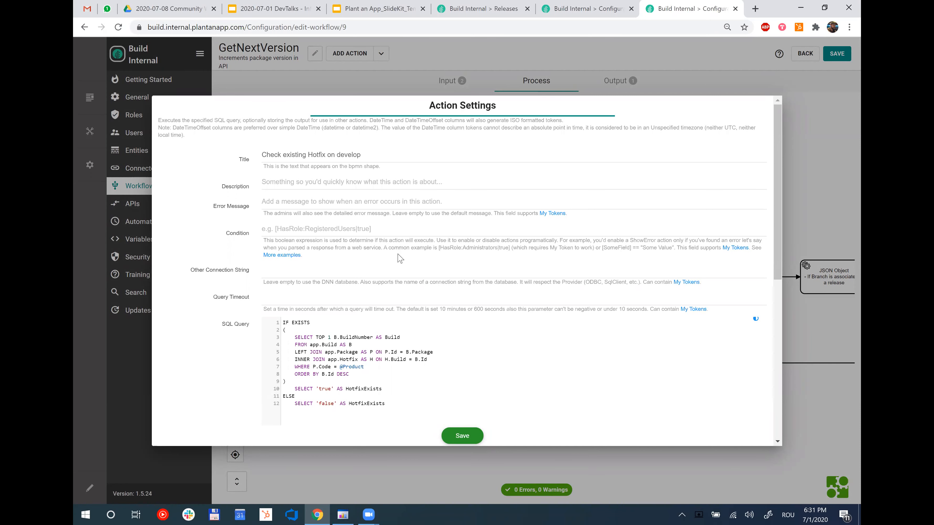
scroll(393, 254, "down", 3)
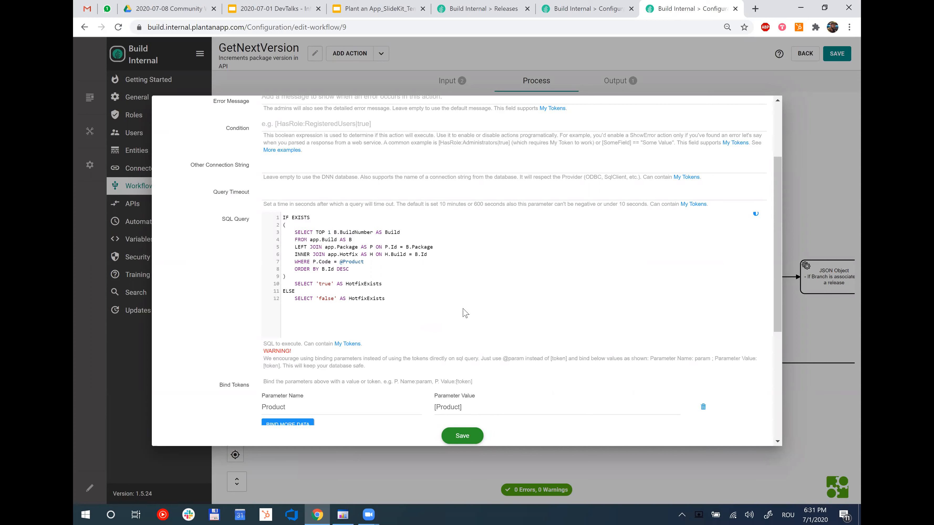
scroll(462, 310, "down", 4)
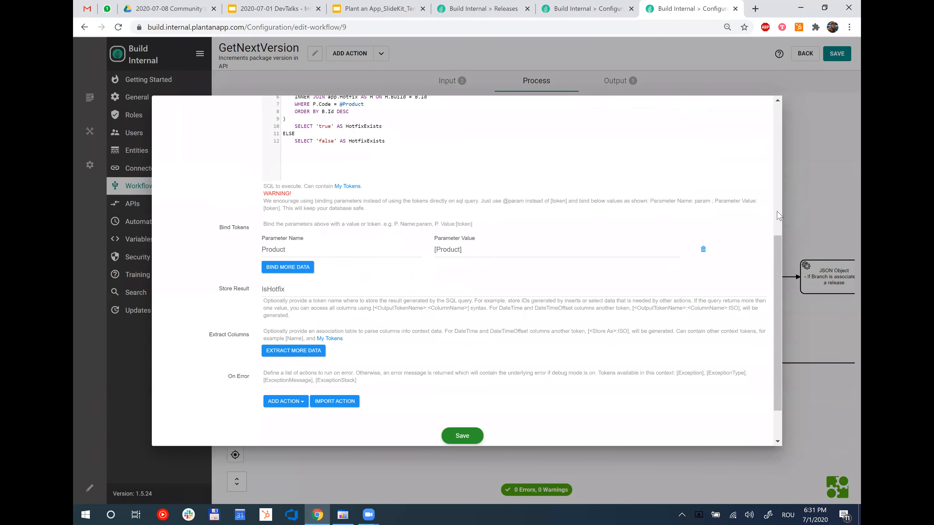
key("Escape")
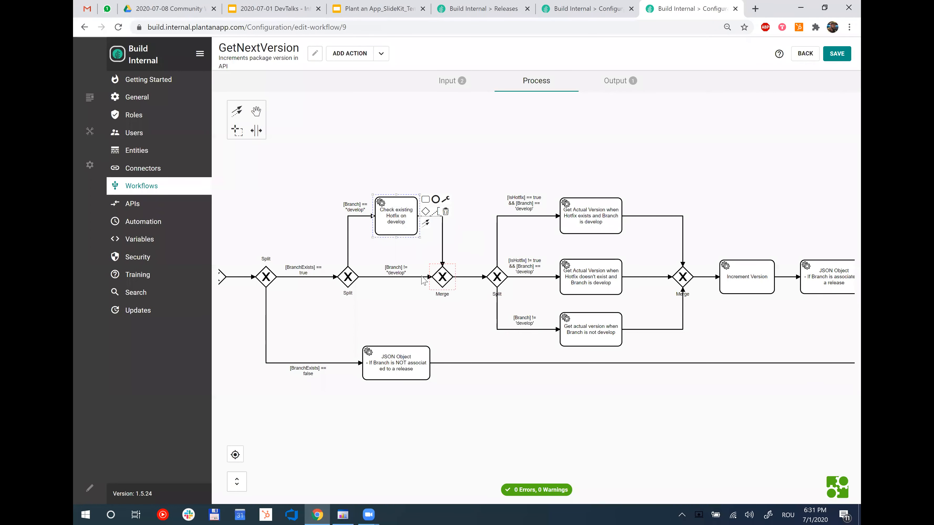
- Look over the split conditions leading to the three Get Actual Version tasks of the workflow
left_click(468, 319)
left_click_drag(468, 319, 371, 314)
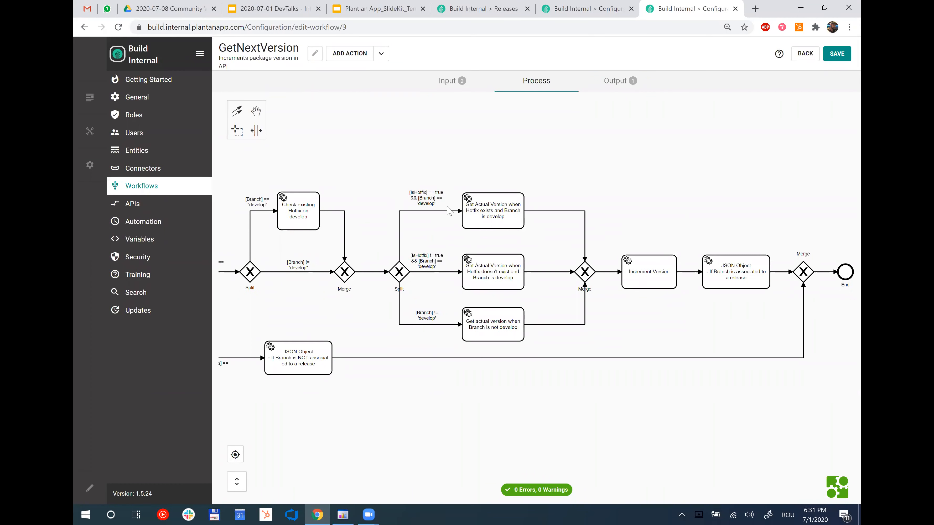
left_click(436, 203)
left_click(488, 336)
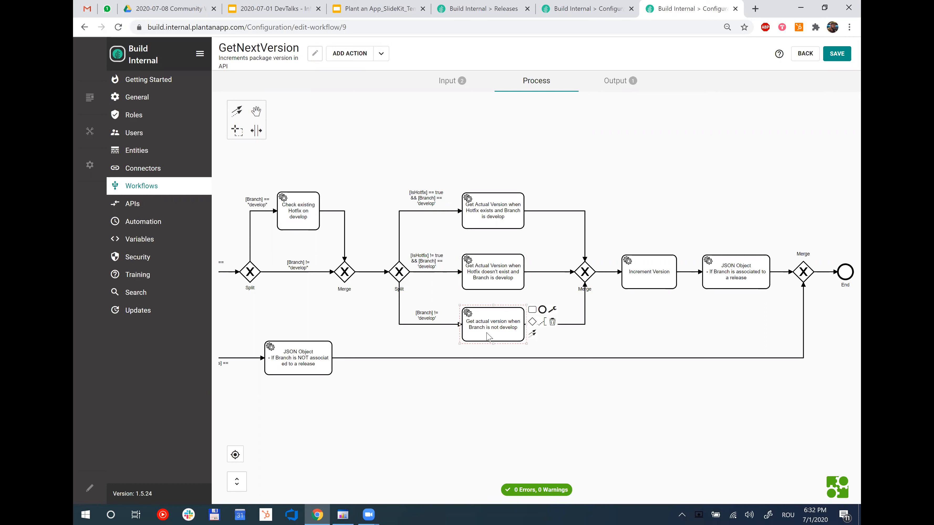
- Examine the SQL query, bound parameter and entity name of the Get Actual Version task for develop without a hotfix, and close its settings
left_click_drag(642, 320, 580, 318)
left_click(439, 276)
double_click(439, 275)
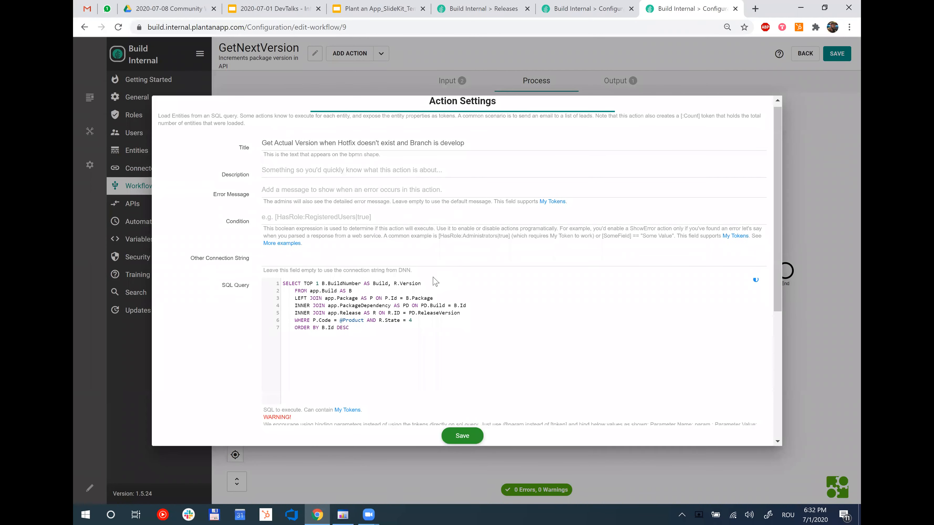
scroll(437, 286, "down", 4)
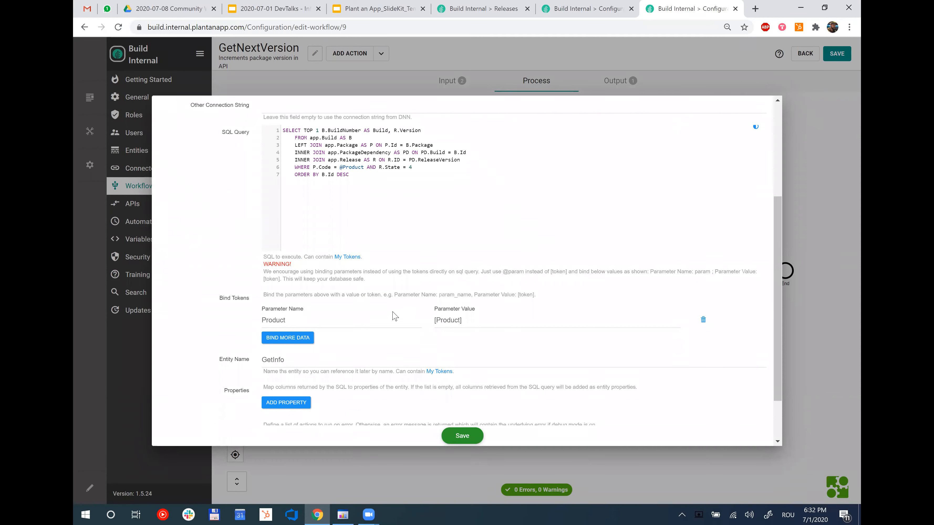
scroll(395, 315, "down", 2)
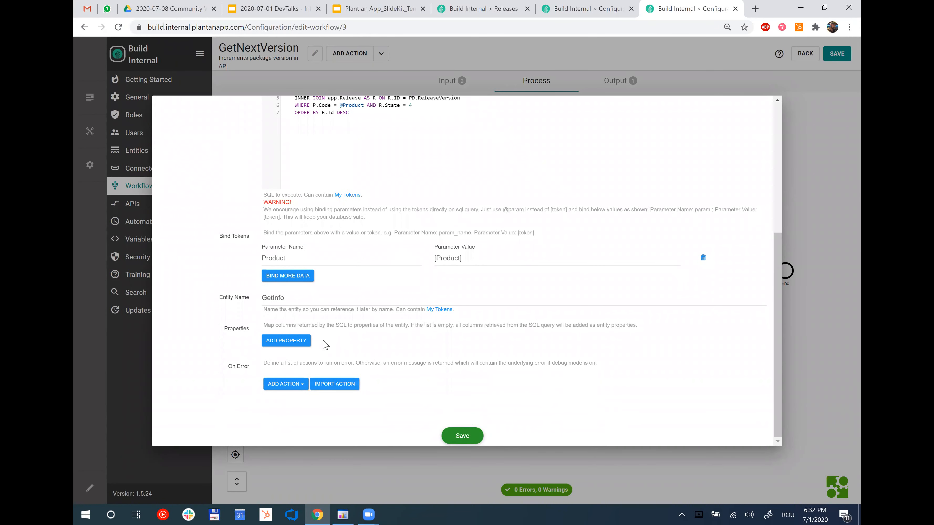
scroll(323, 316, "up", 6)
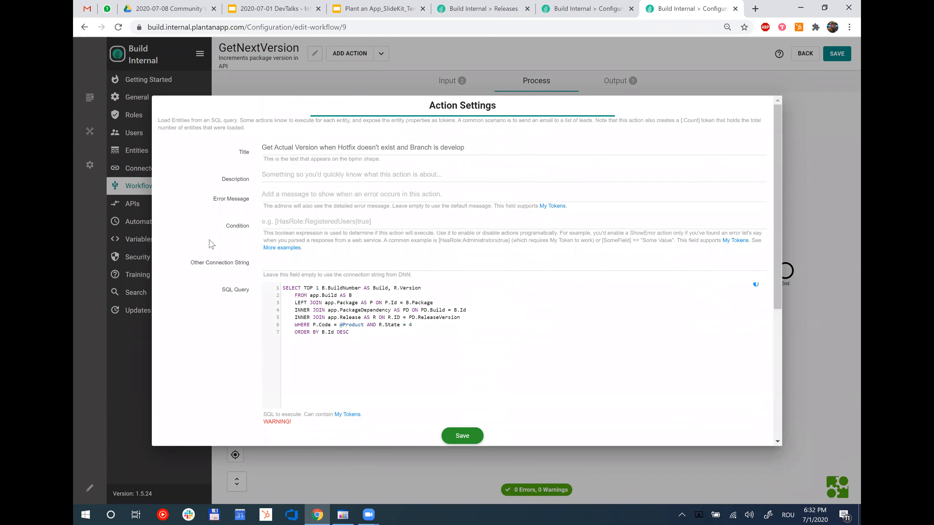
scroll(244, 289, "down", 5)
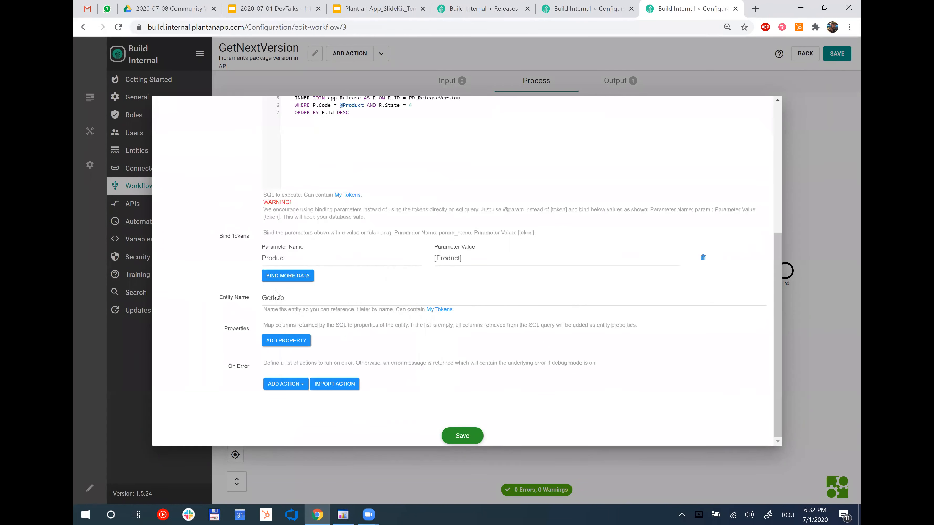
left_click(237, 298)
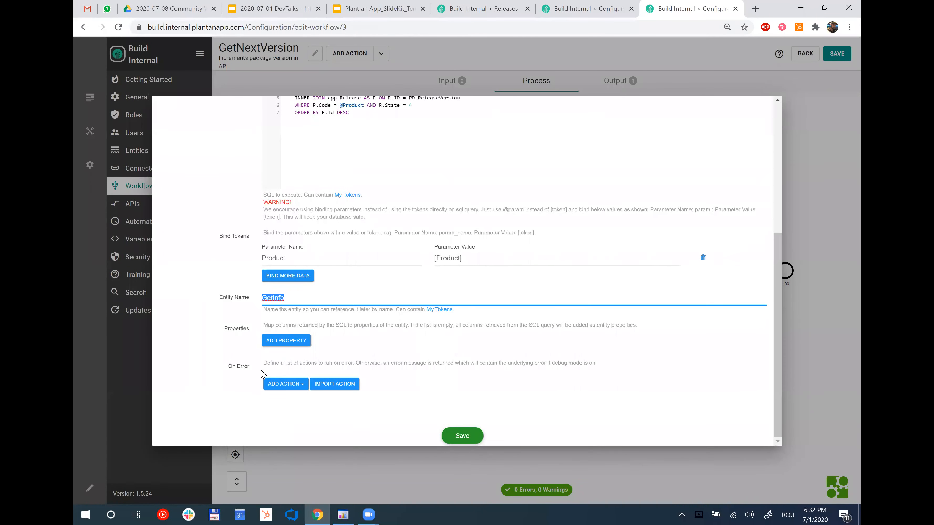
left_click(819, 367)
key("Escape")
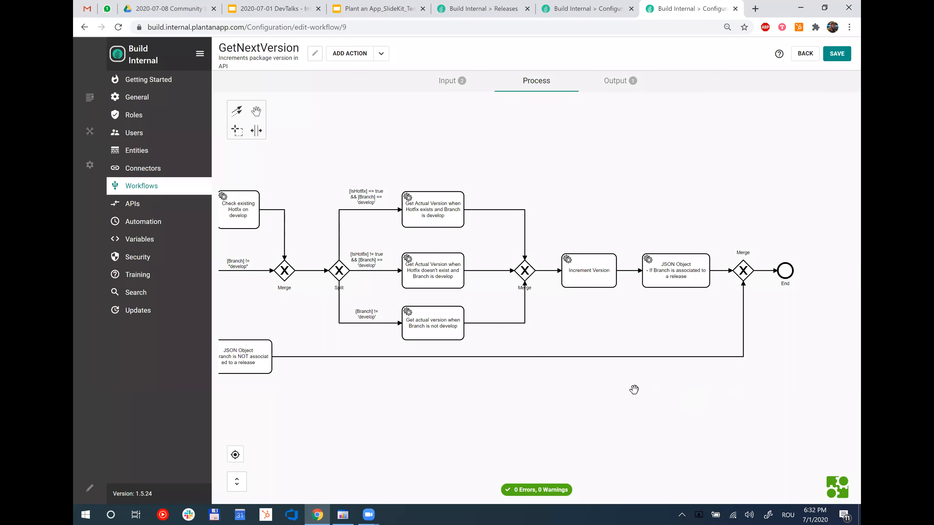
- Examine the Increment Version task's entity name and its list of SQL actions, and close the settings
left_click_drag(634, 389, 549, 396)
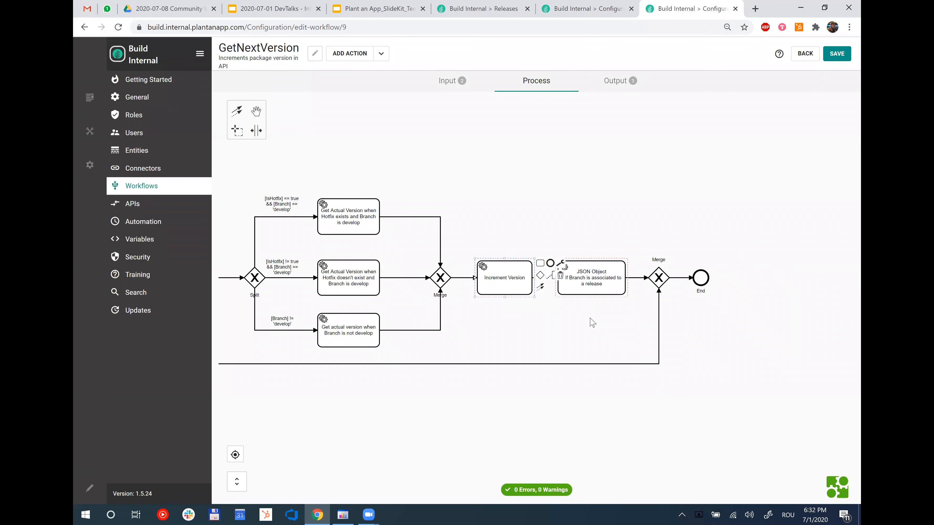
double_click(526, 292)
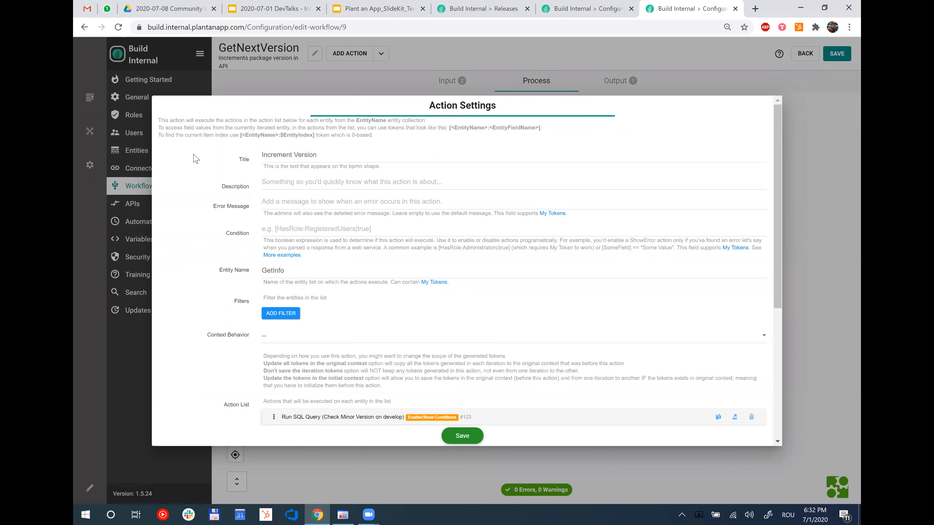
scroll(368, 206, "down", 5)
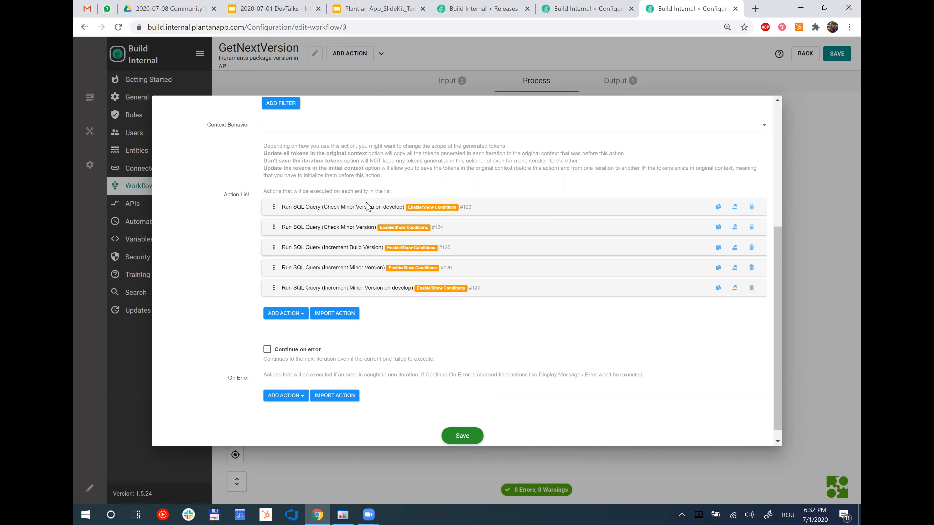
left_click(809, 265)
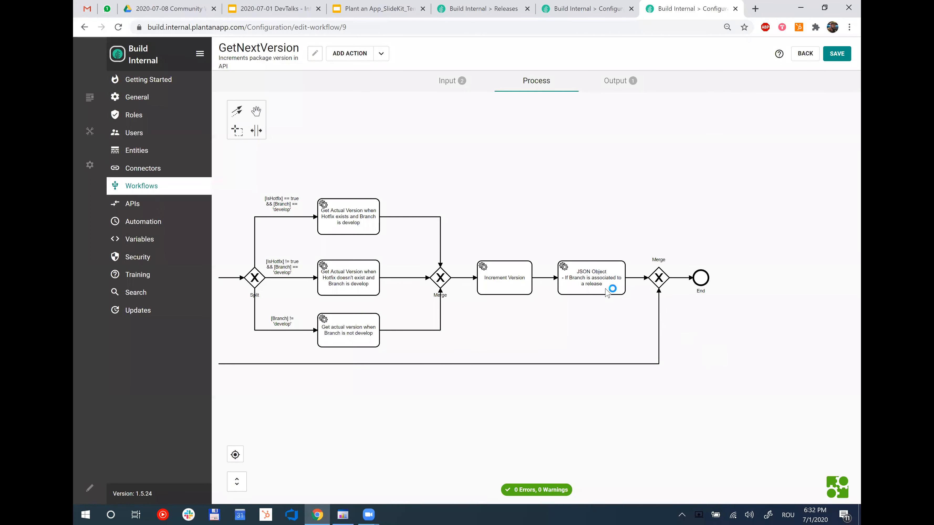
- Review the final Merge gateway before End and look back over the workflow's preceding tasks
left_click(671, 287)
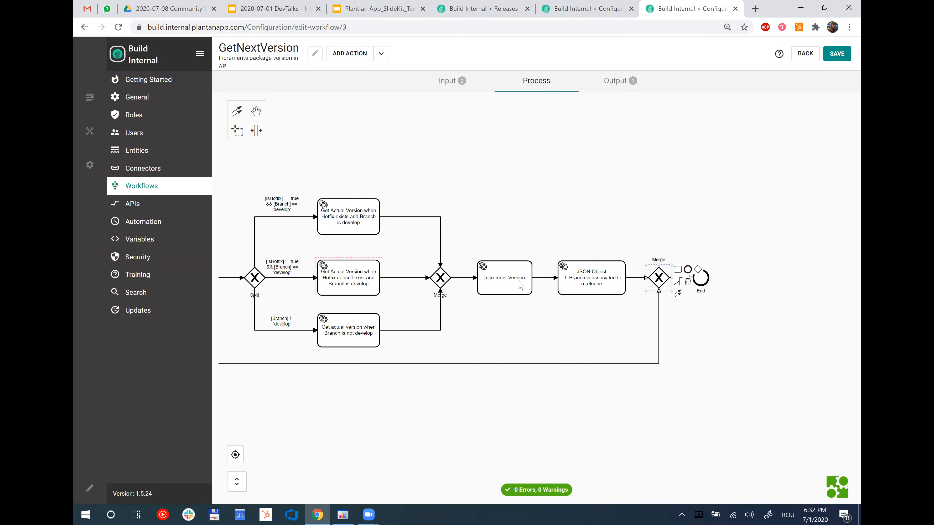
left_click(604, 219)
left_click_drag(393, 411, 538, 348)
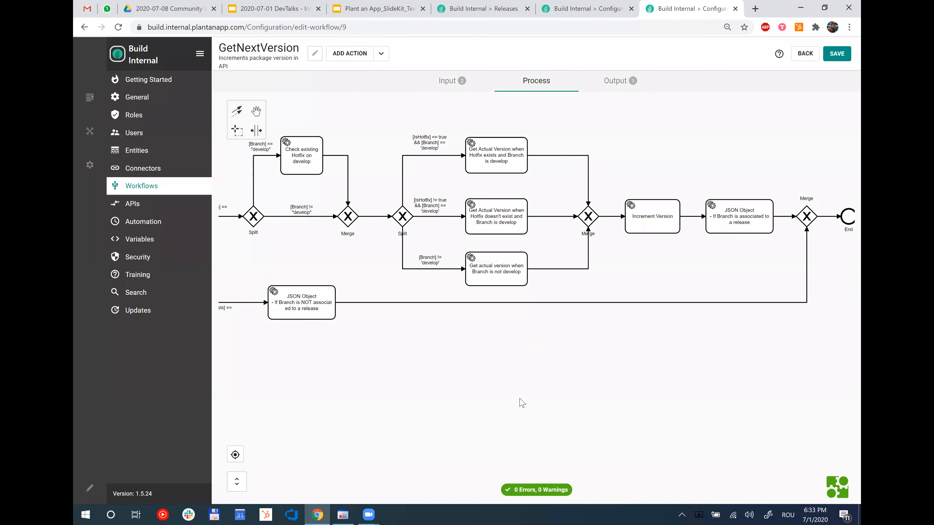
- Switch to the DevTalks presentation in Google Slides and go through the first two points of the Workflows slide, highlighting "business logic"
left_click(259, 11)
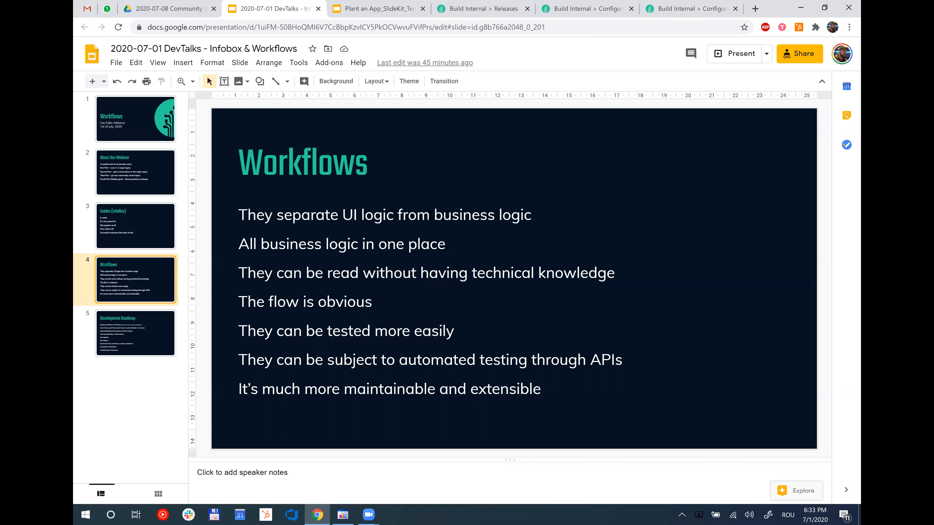
left_click_drag(433, 213, 527, 213)
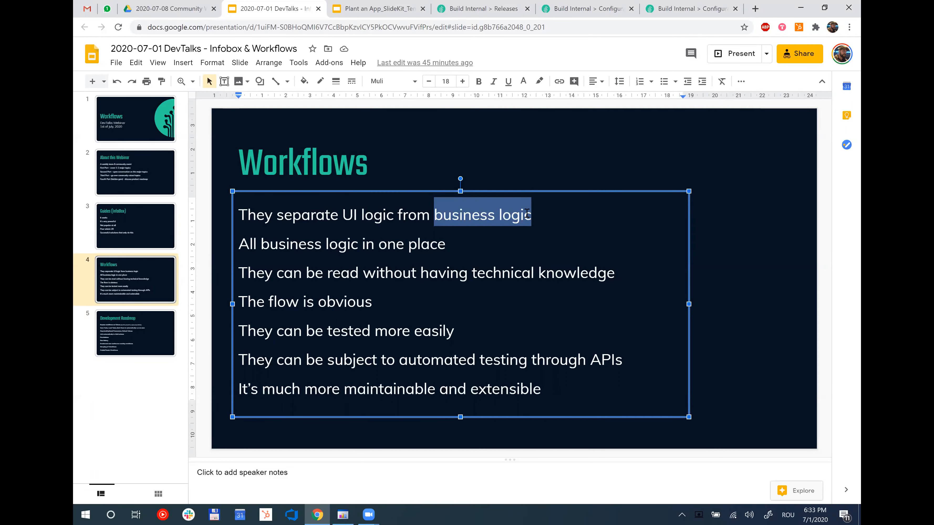
left_click(447, 243)
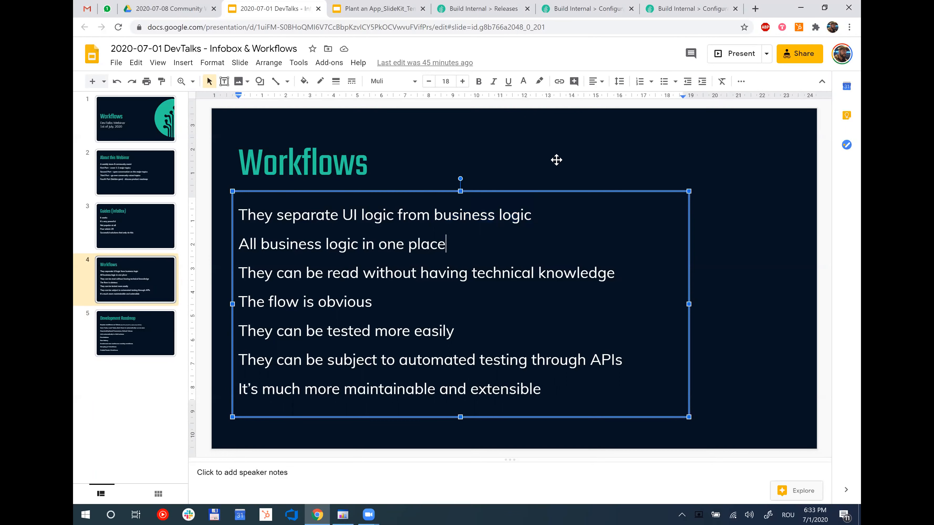
- Switch back to the GetNextVersion workflow in Plant an App and exit to the workflow list without saving
left_click(581, 15)
left_click(678, 10)
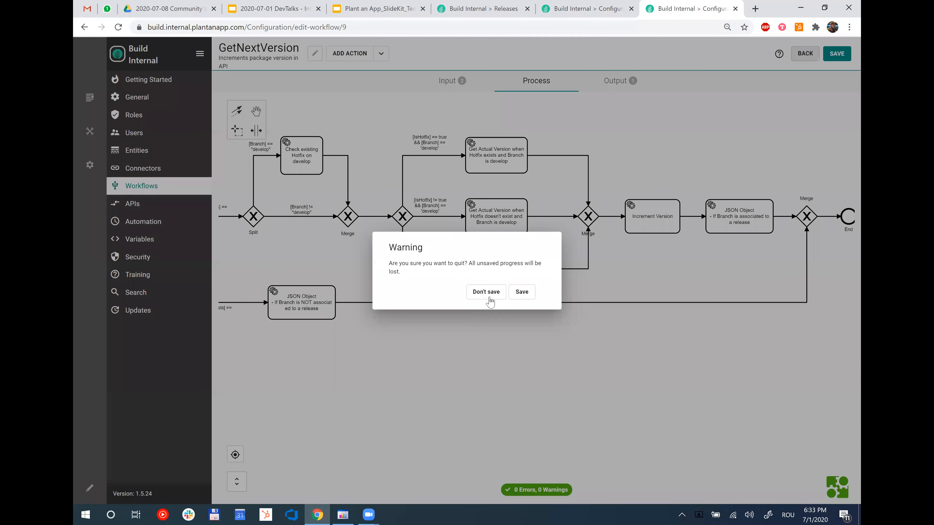
left_click(488, 298)
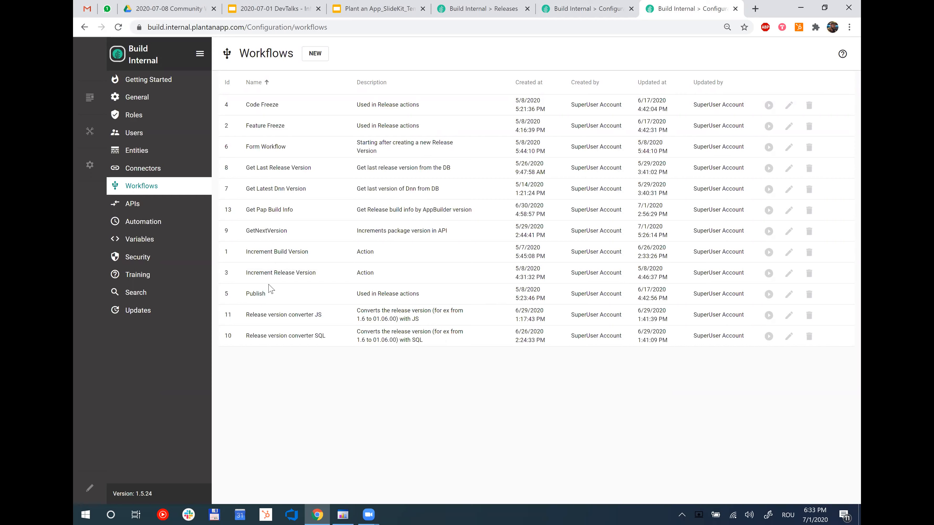
- Open the Publish workflow, try moving its End event farther from the Partially update Release task, and exit without saving
left_click_drag(246, 293, 284, 296)
left_click(285, 297)
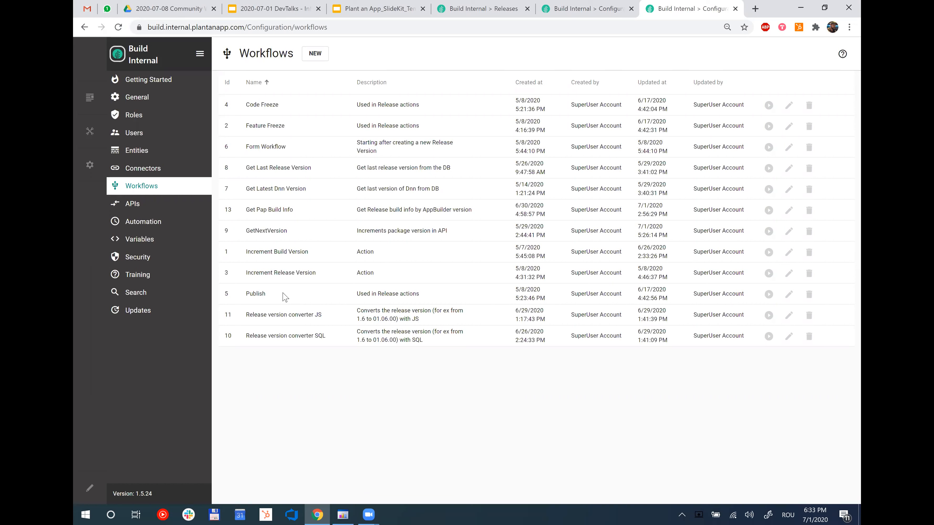
left_click(785, 299)
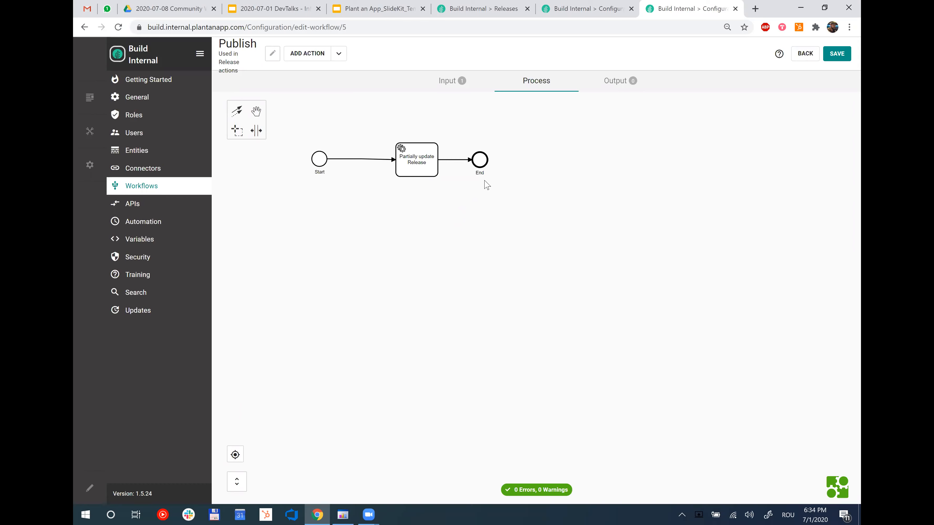
left_click_drag(481, 161, 525, 159)
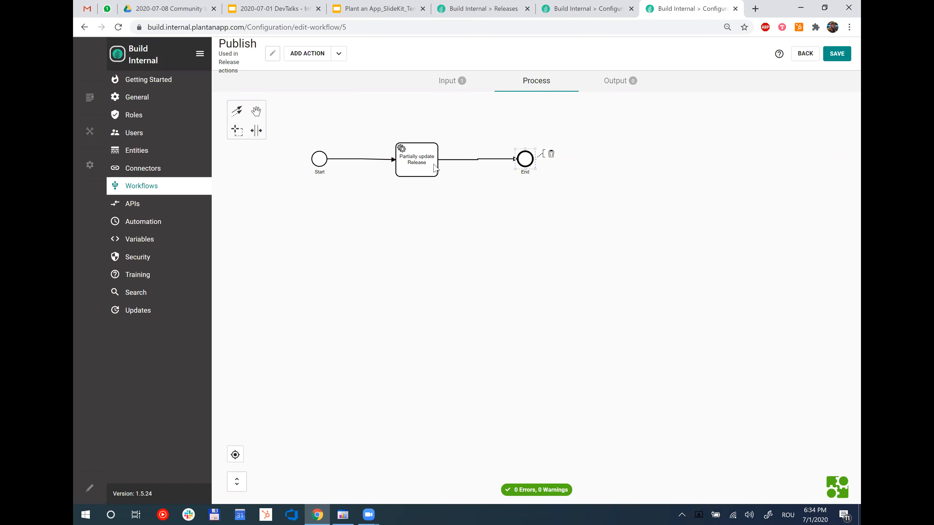
left_click(420, 169)
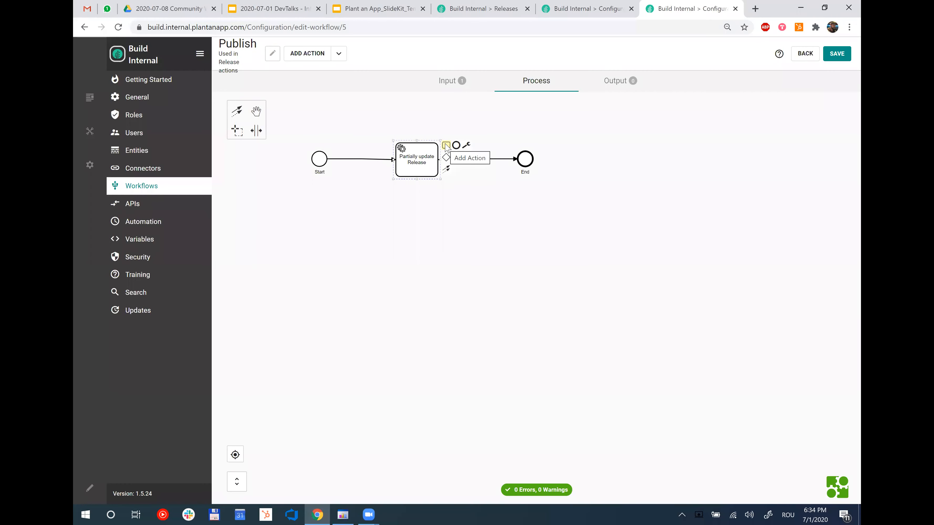
left_click(795, 57)
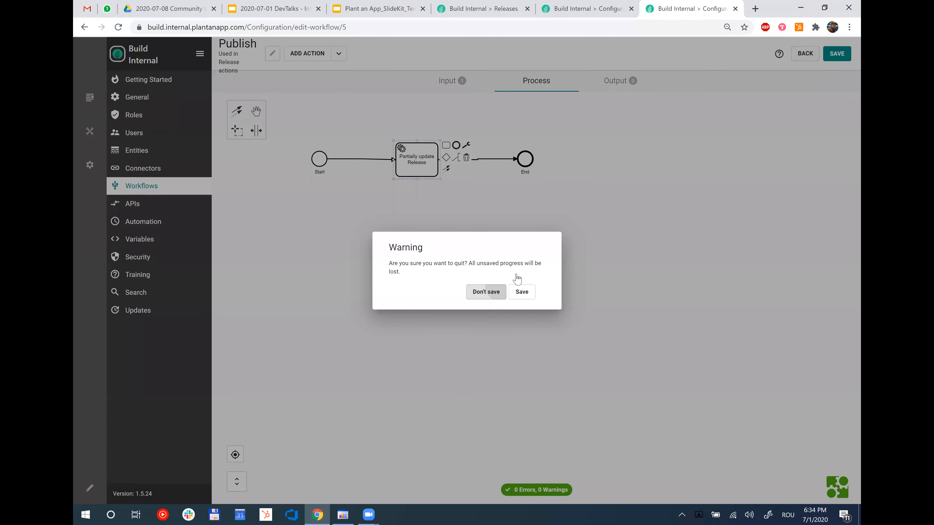
left_click(496, 291)
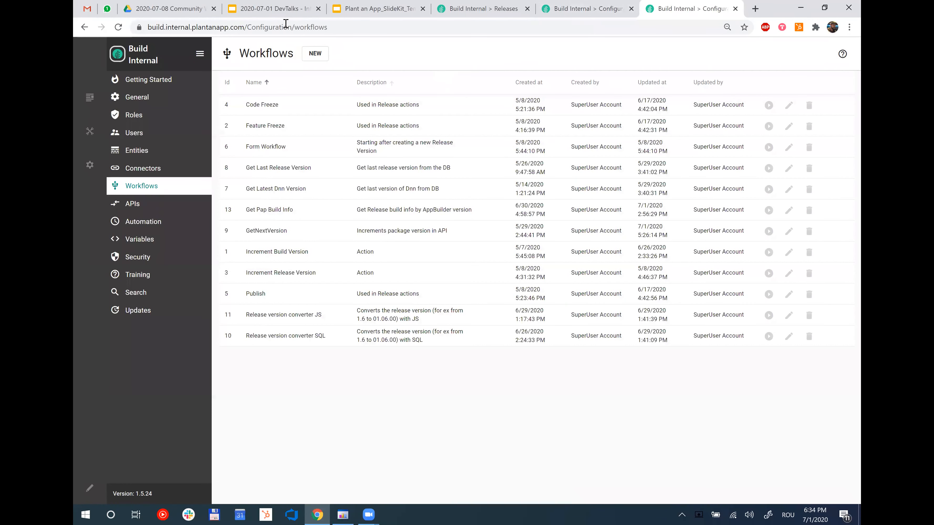
- Switch to the DevTalks presentation in Google Slides and highlight the point "They can be read without having technical knowledge"
left_click(274, 9)
left_click(249, 273)
left_click_drag(618, 278, 215, 274)
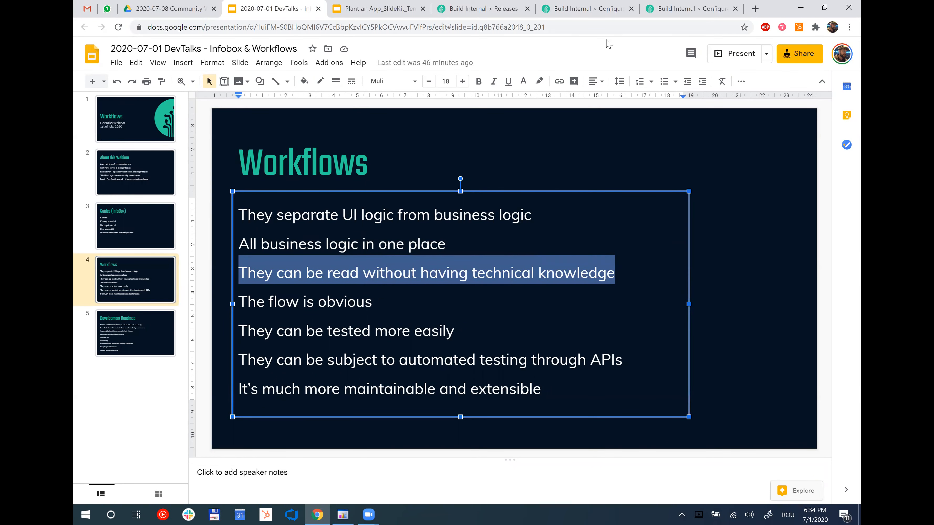
- Switch to Plant an App, open the Get Pap Build Info workflow and review its two [Version] branches with their Run SQL Query tasks
left_click(677, 10)
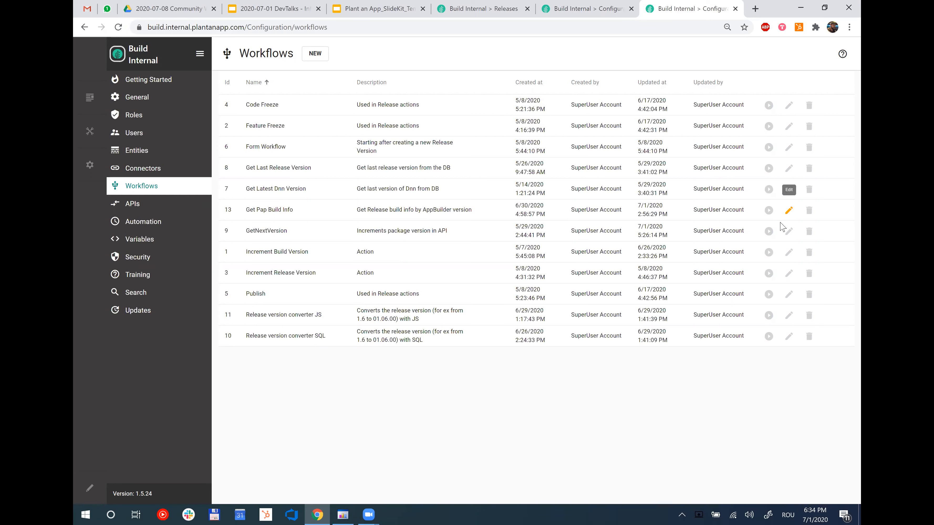
left_click(789, 212)
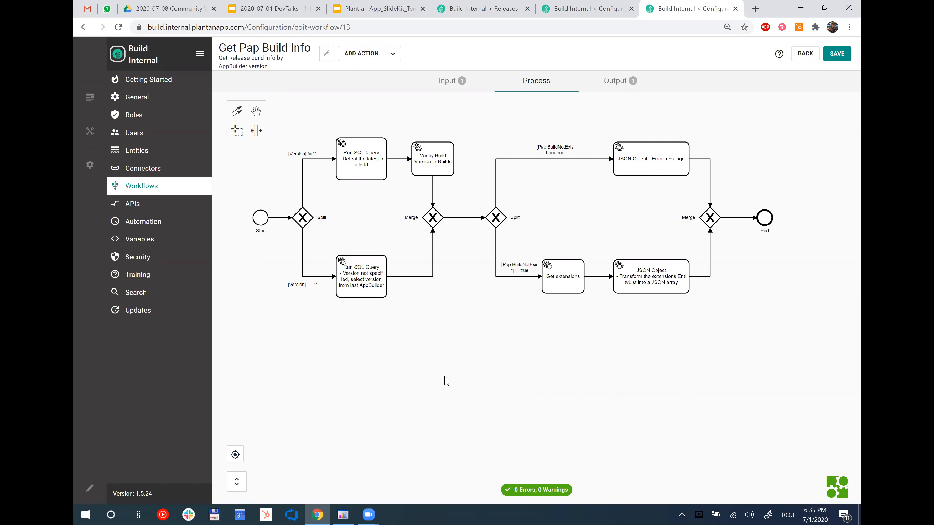
left_click(295, 154)
left_click(348, 196)
left_click(292, 286)
left_click(380, 290)
left_click(358, 169)
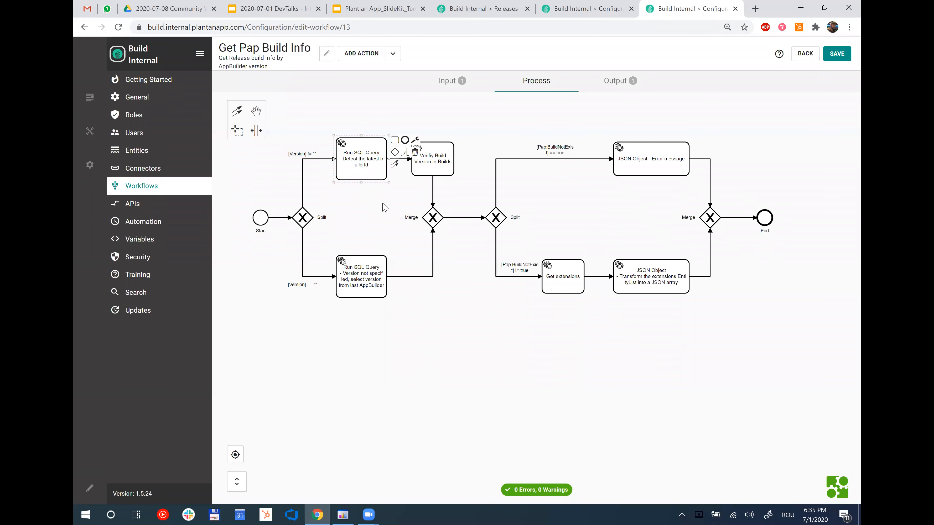
left_click(474, 187)
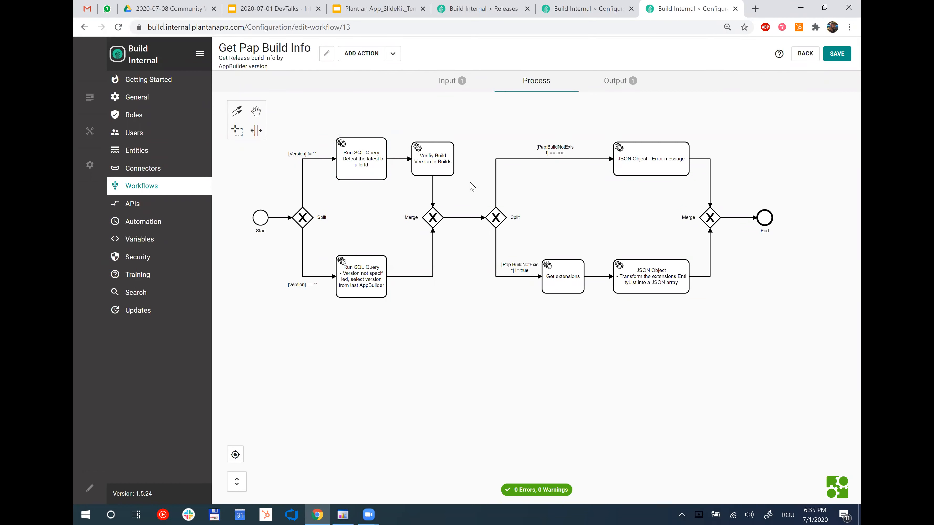
- Examine the condition and SQL query of the Verifiy Build Version in Builds task, and close its settings
double_click(435, 170)
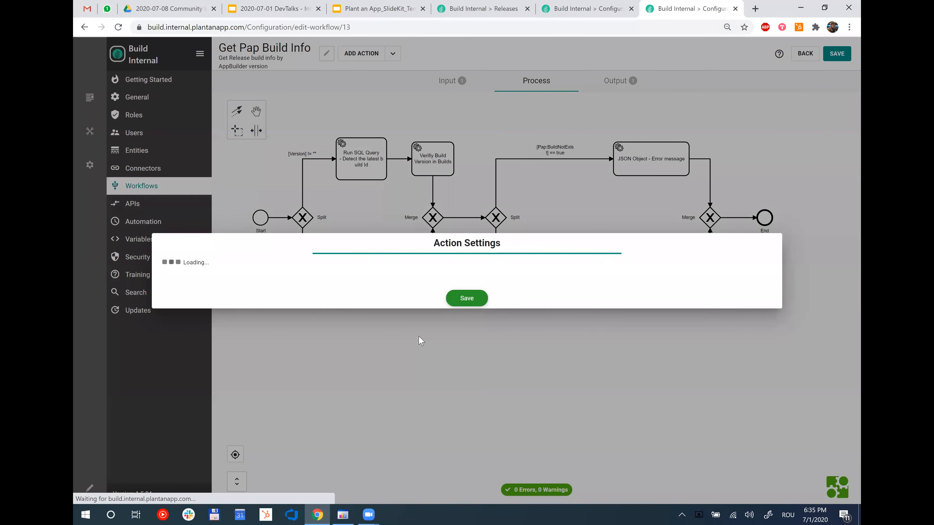
scroll(480, 290, "down", 1)
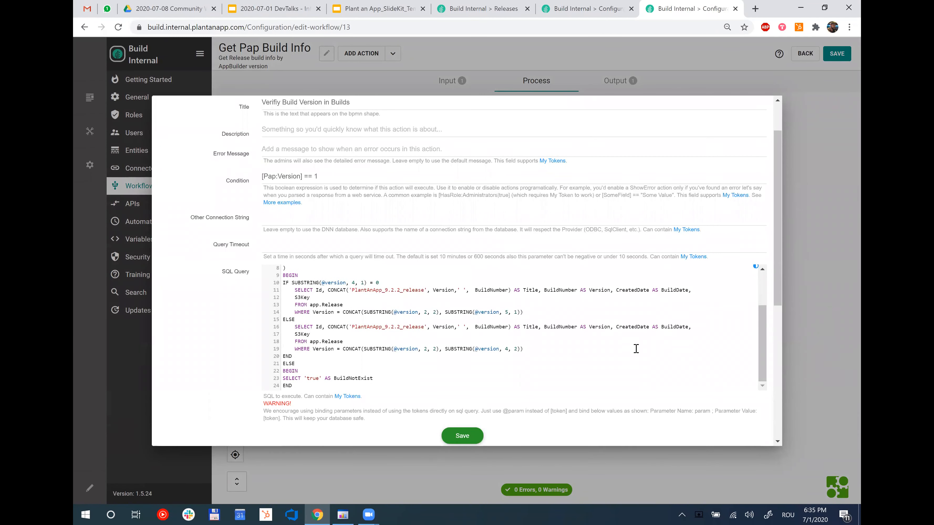
scroll(583, 350, "up", 3)
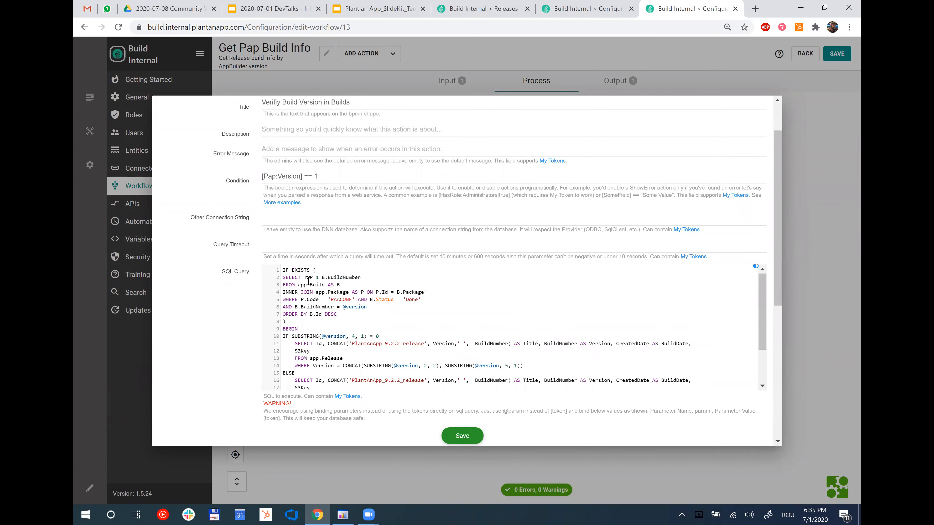
left_click_drag(285, 271, 330, 272)
left_click_drag(323, 177, 238, 178)
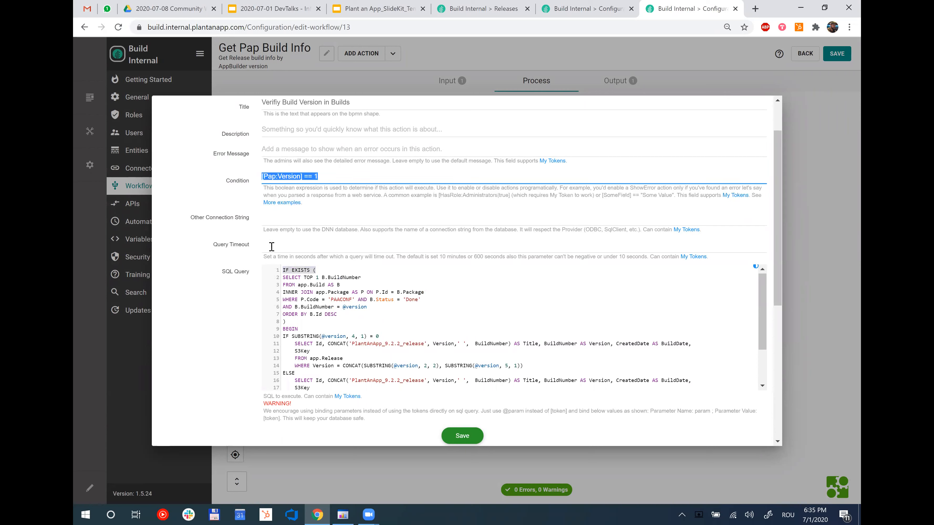
left_click(293, 271)
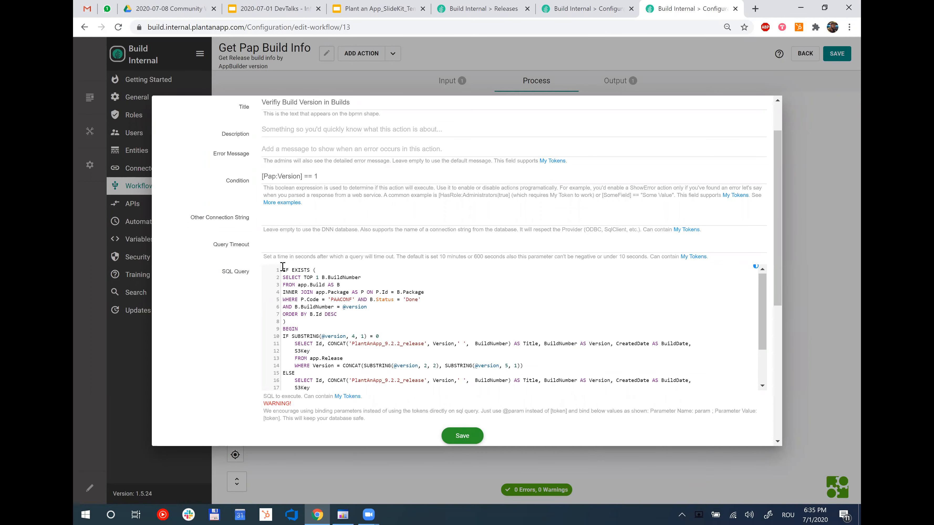
scroll(291, 287, "down", 3)
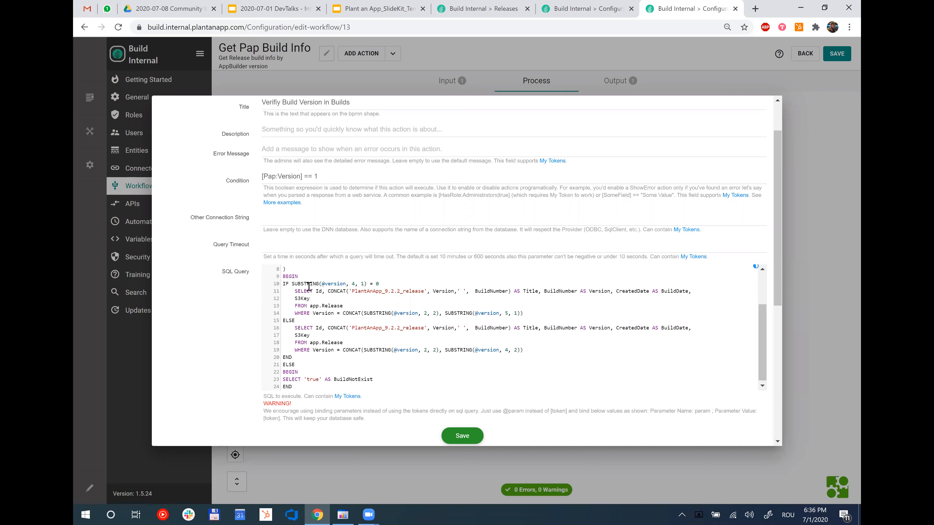
scroll(324, 297, "down", 1)
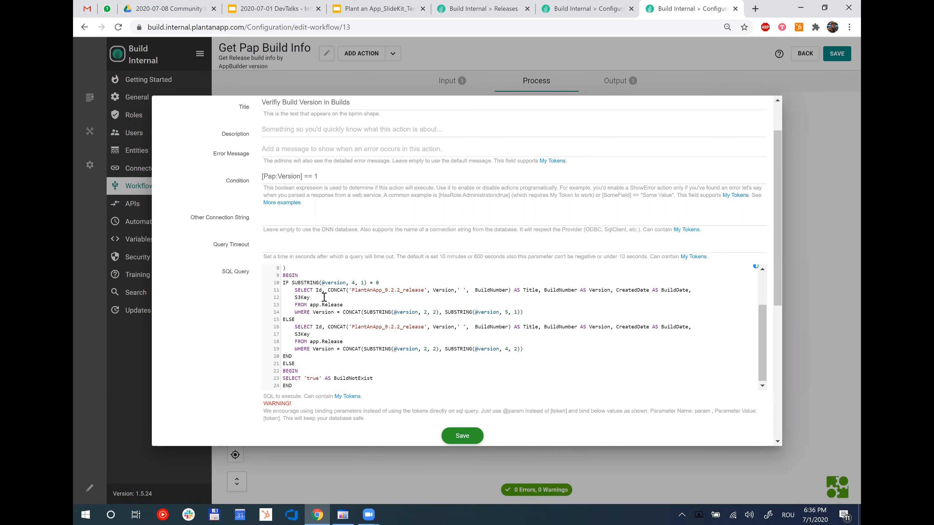
scroll(325, 297, "up", 5)
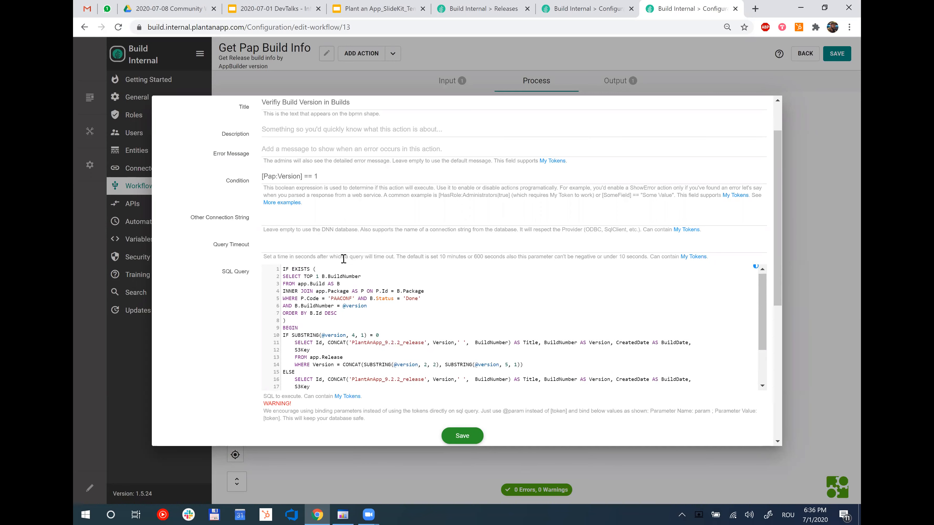
left_click_drag(344, 231, 238, 238)
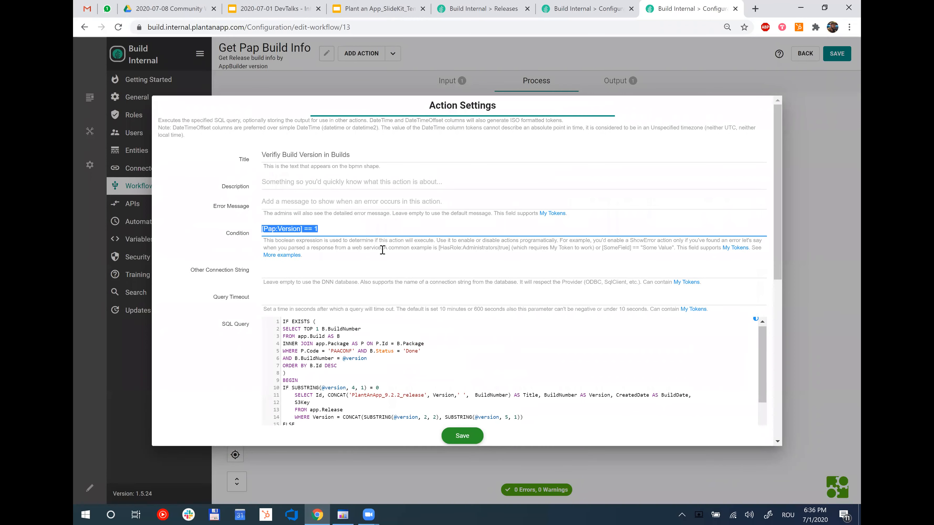
left_click(820, 270)
- Follow the flow to the branch where the build does not exist and examine the JSON Object - Error message task's settings
left_click(431, 176)
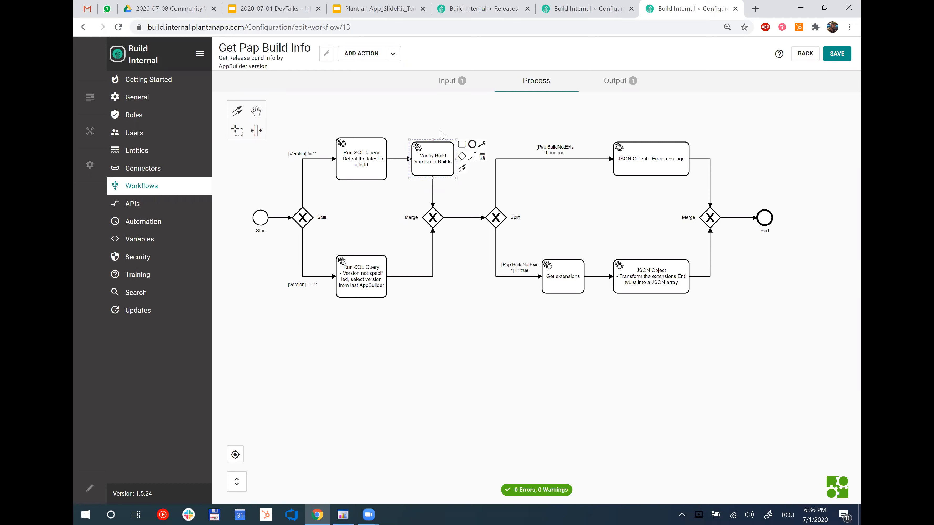
left_click_drag(442, 224, 496, 218)
left_click(564, 153)
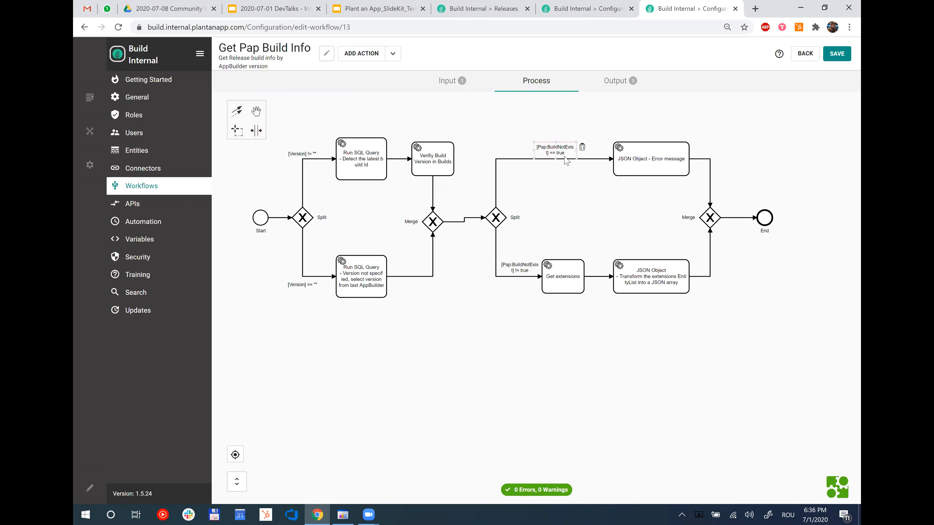
left_click(649, 162)
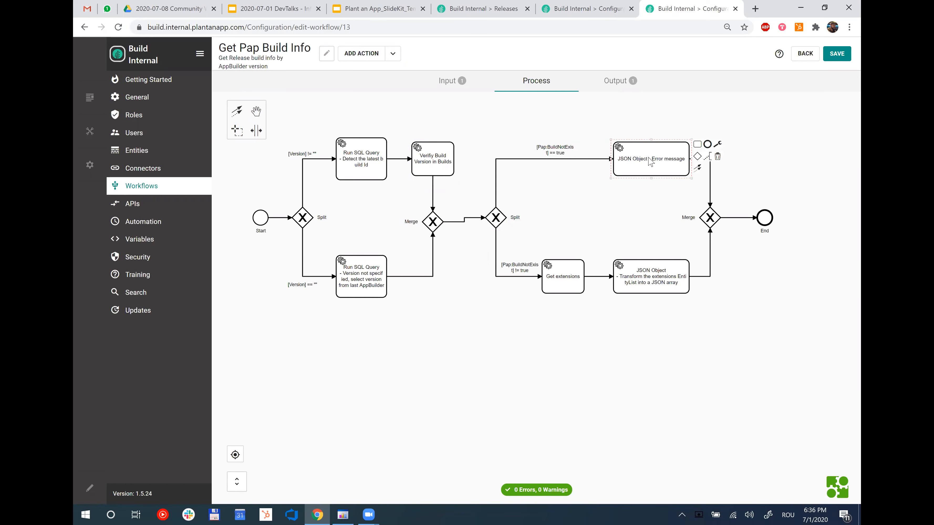
double_click(650, 162)
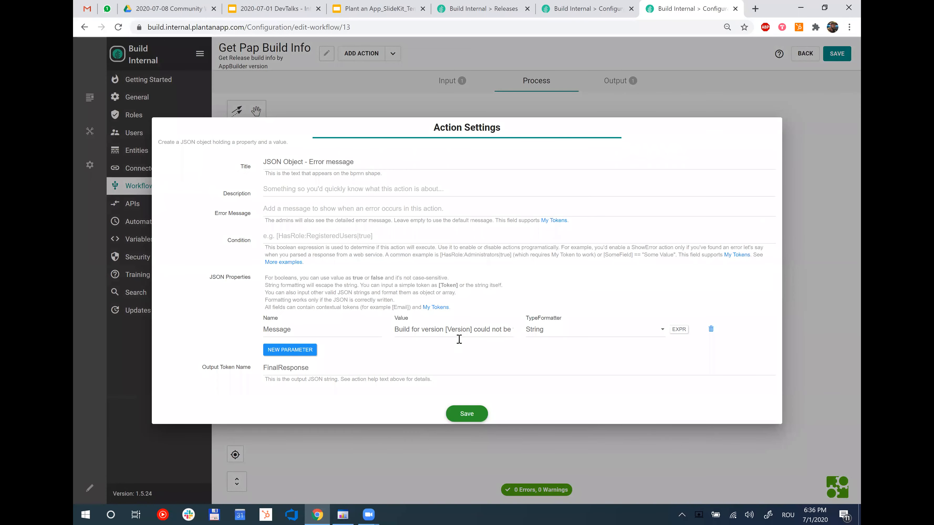
left_click(825, 243)
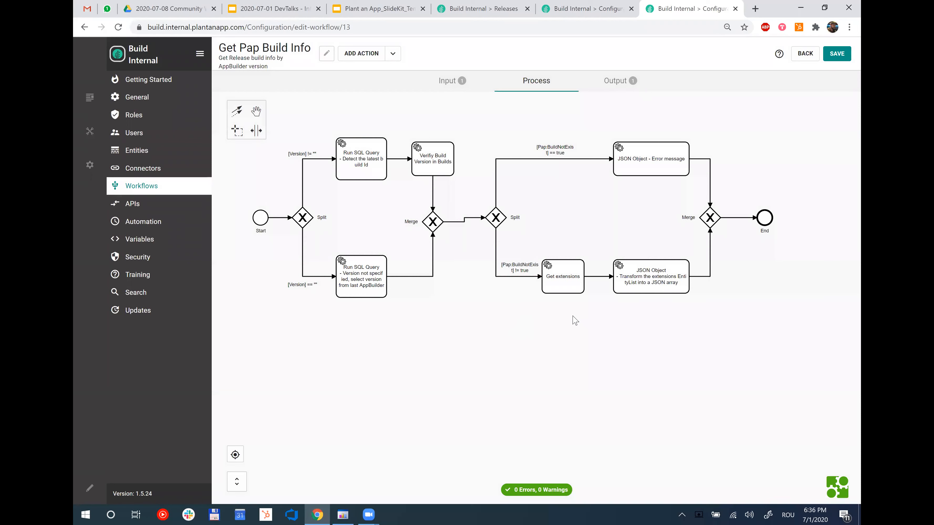
- Review the Get extensions and JSON Object tasks on the other branch, looking back at the Verifiy Build Version in Builds task
left_click(568, 287)
left_click(645, 290)
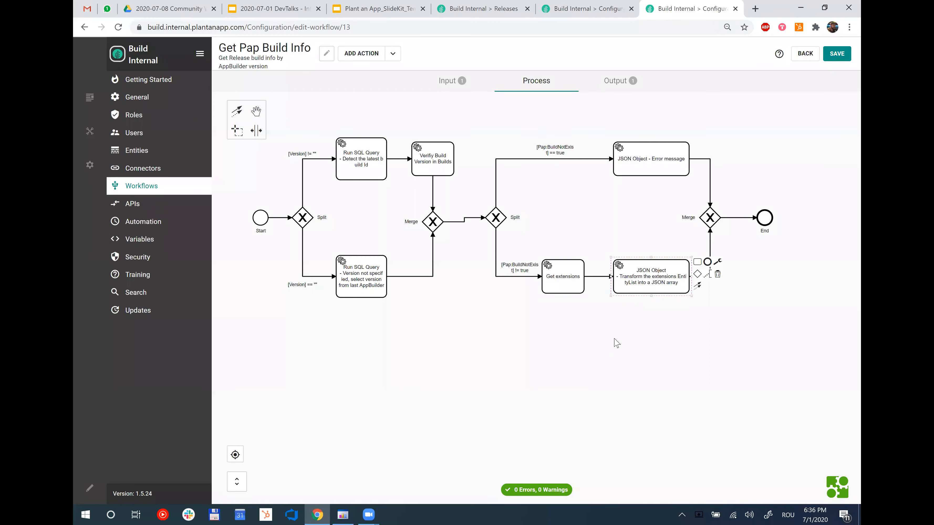
left_click(627, 358)
left_click(434, 165)
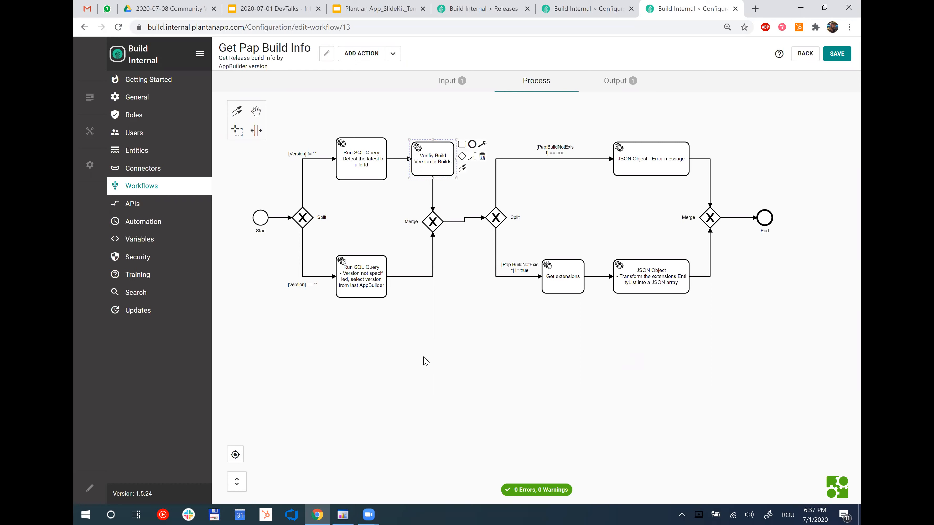
left_click(643, 279)
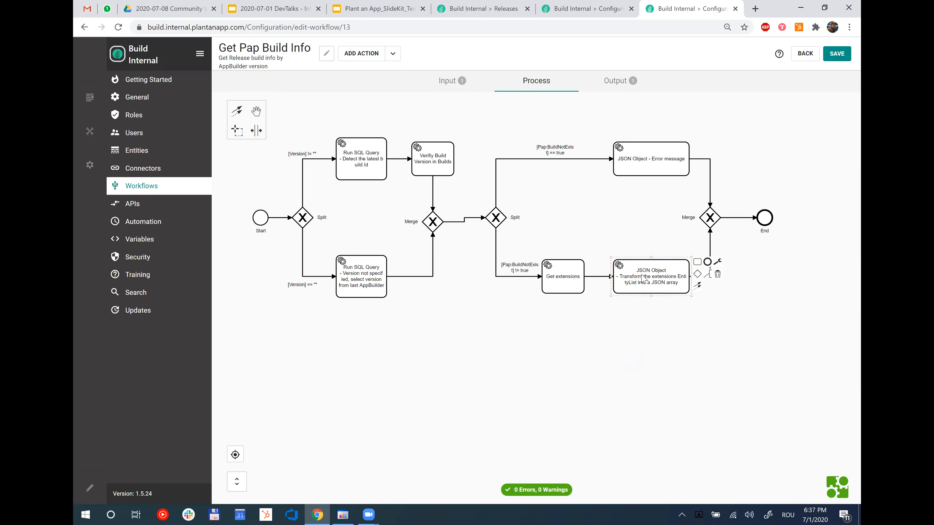
- Switch to the Google Slides presentation and go through the points "The flow is obvious" and "They can be tested more easily"
left_click(279, 11)
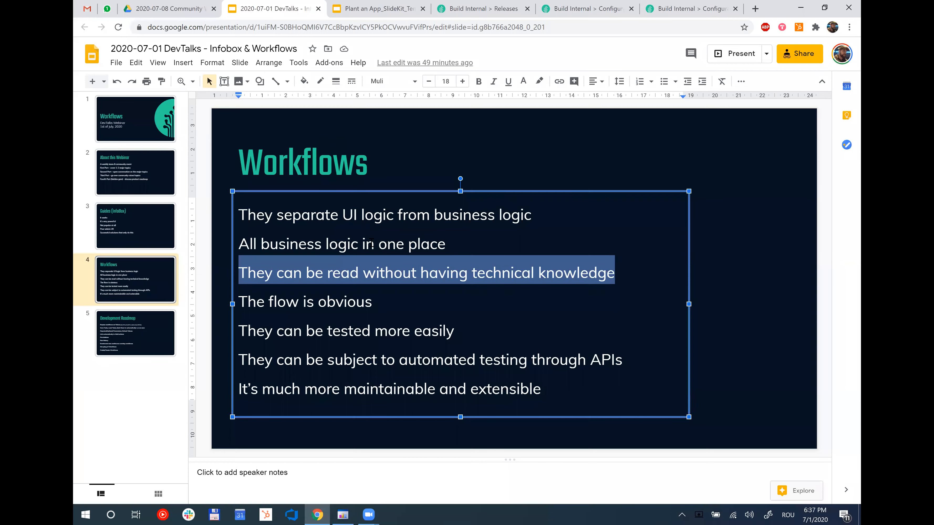
left_click(373, 302)
left_click(247, 332)
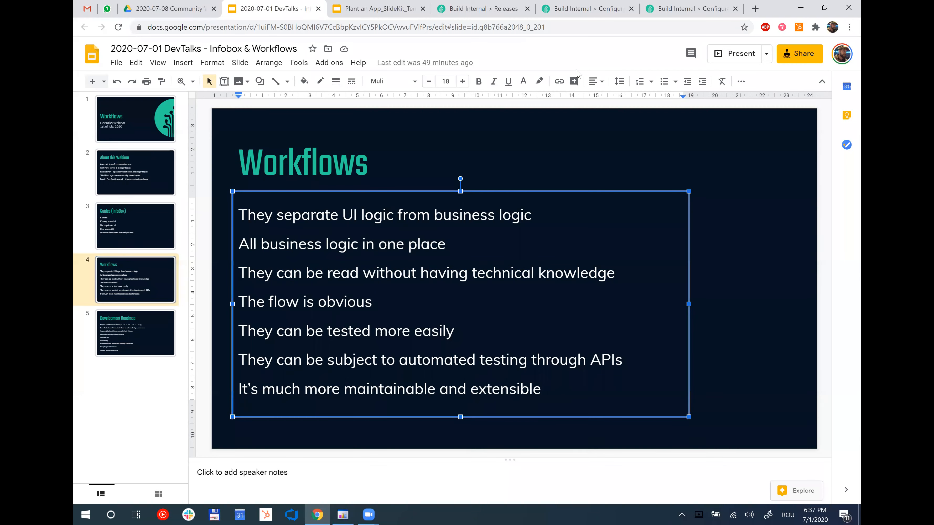
- Return to the Get Pap Build Info workflow in Plant an App and exit to the workflow list without saving
left_click(588, 9)
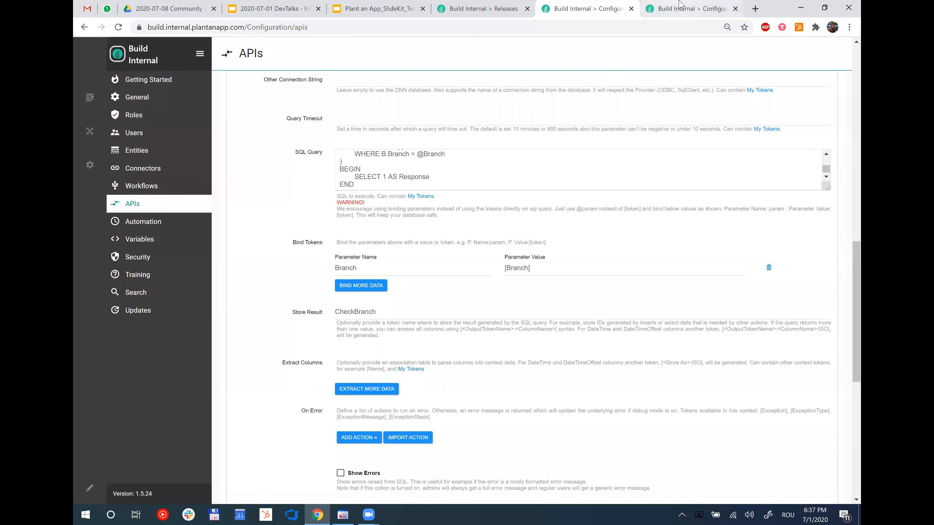
left_click(691, 8)
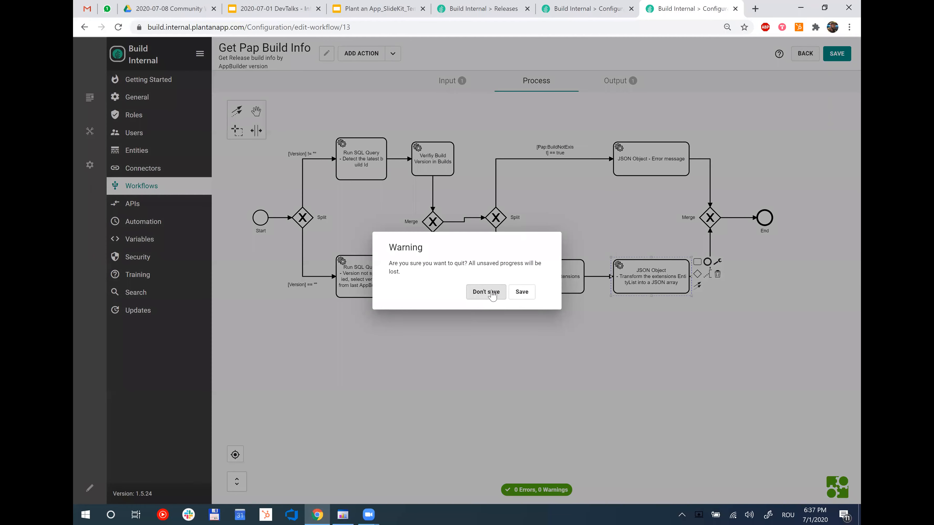
left_click(490, 293)
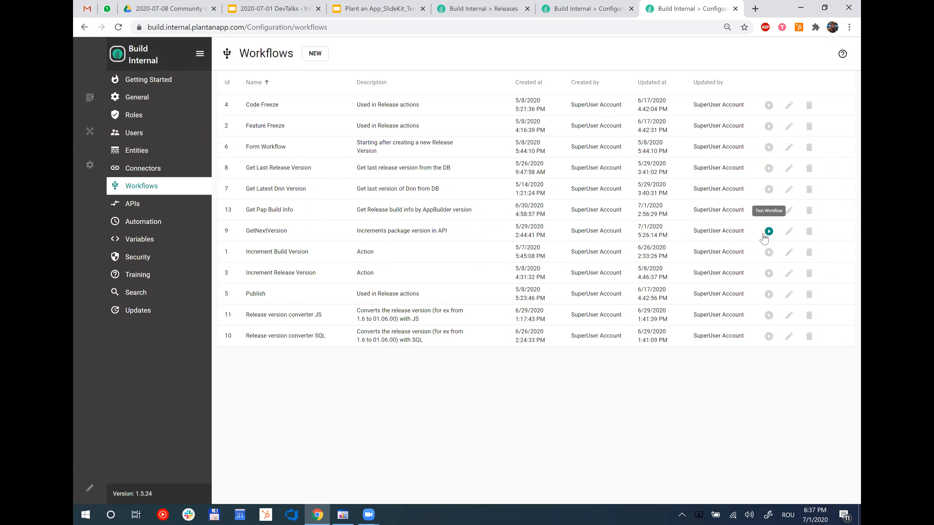
- Test the GetNextVersion workflow with product AFORM and branch develop, and examine the version in the output JSON
left_click(768, 232)
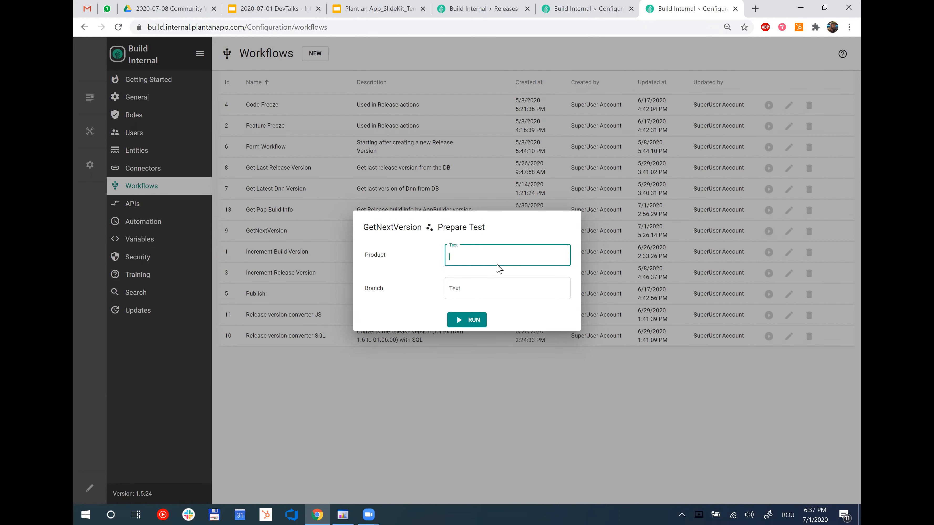
type("AFORM")
key("Tab")
type("develop")
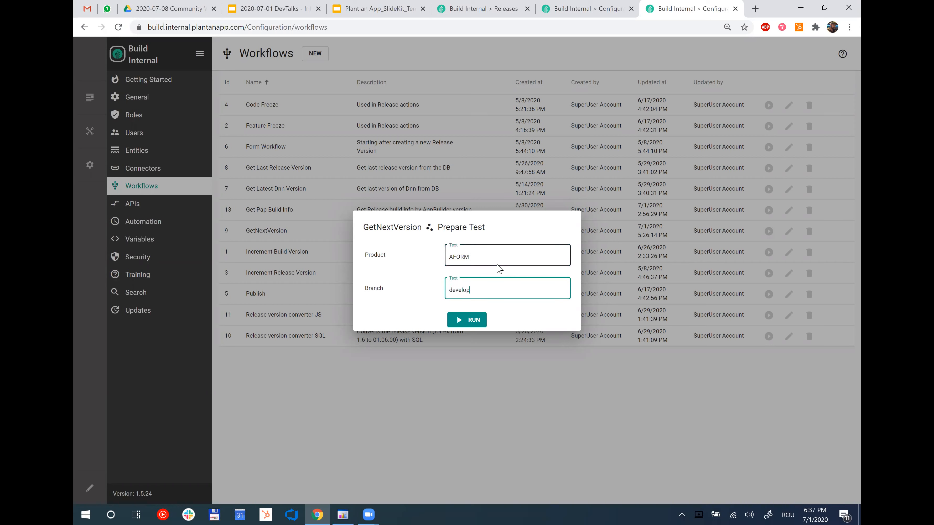
left_click(471, 320)
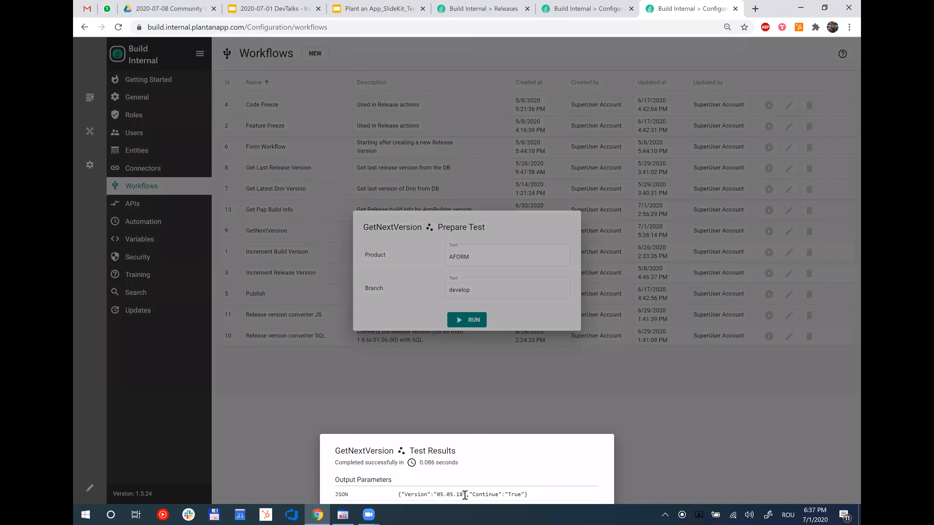
left_click_drag(434, 494, 464, 495)
left_click(449, 495)
- Rerun the GetNextVersion test with branch release/1.6, examine the version in the output JSON and close the results
left_click(487, 285)
left_click_drag(500, 288, 434, 286)
type("release/1.6")
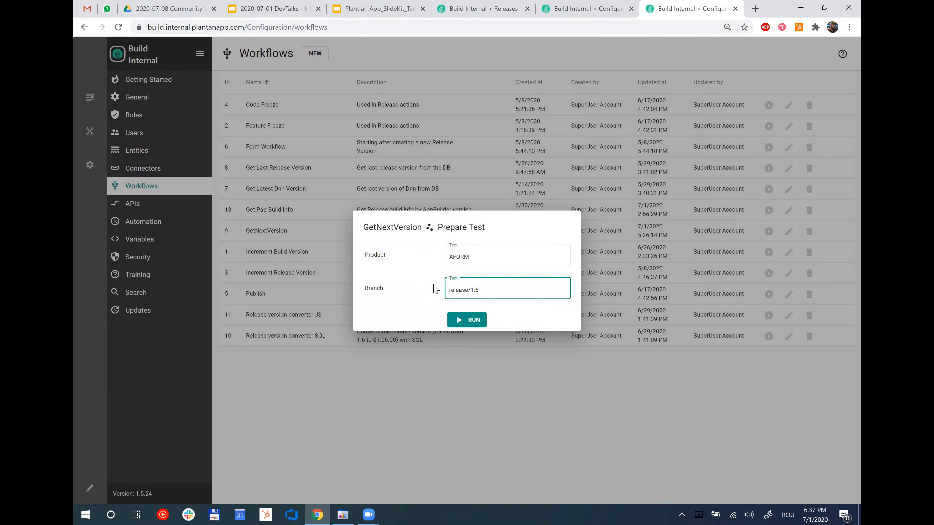
left_click(474, 320)
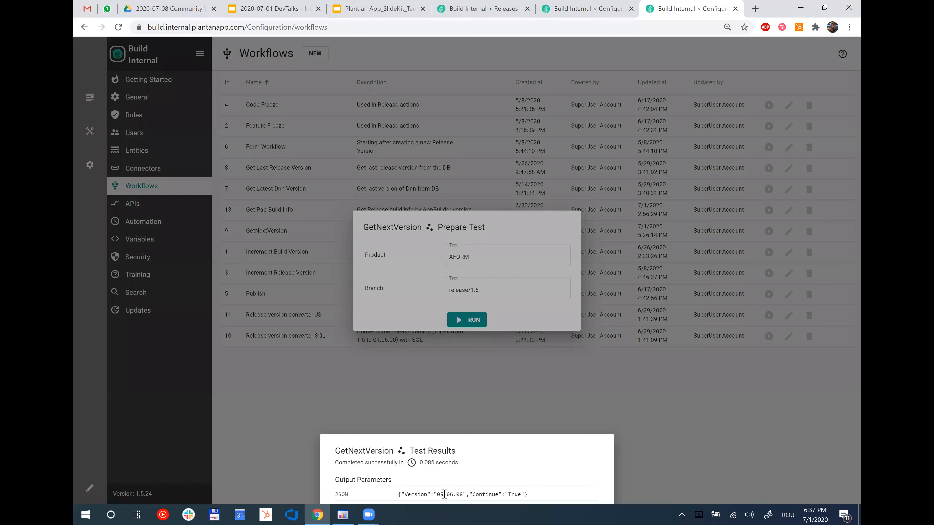
double_click(457, 494)
left_click_drag(457, 494, 437, 494)
left_click_drag(464, 494, 456, 494)
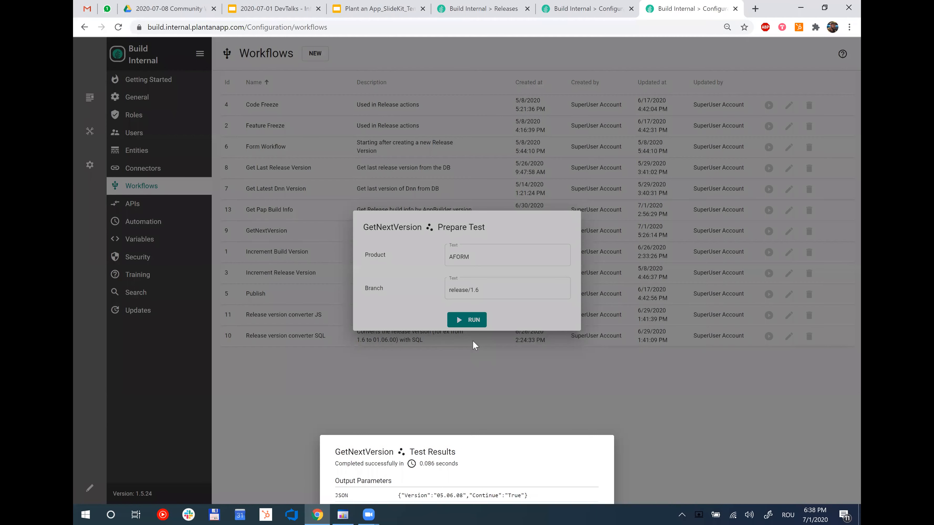
left_click(400, 239)
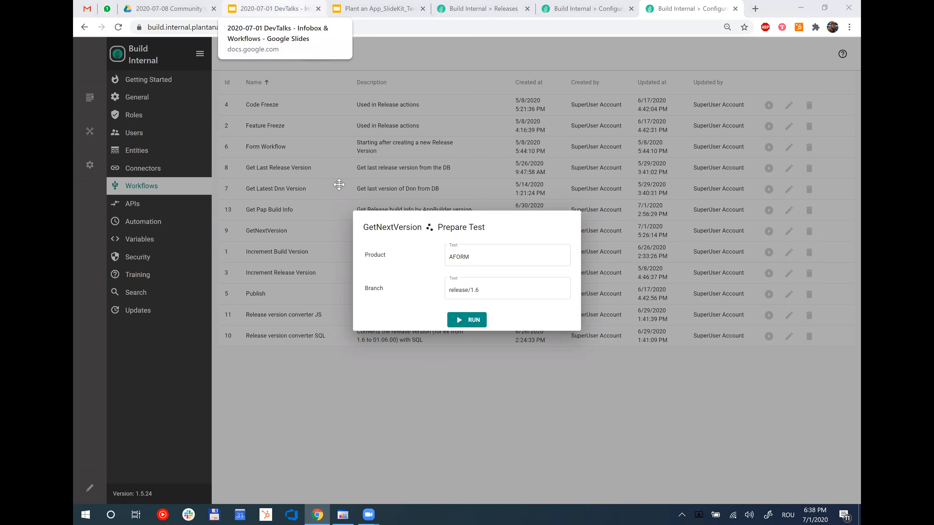
- Switch to the Google Slides presentation and go to the point "They can be subject to automated testing through APIs"
left_click(274, 8)
left_click(636, 360)
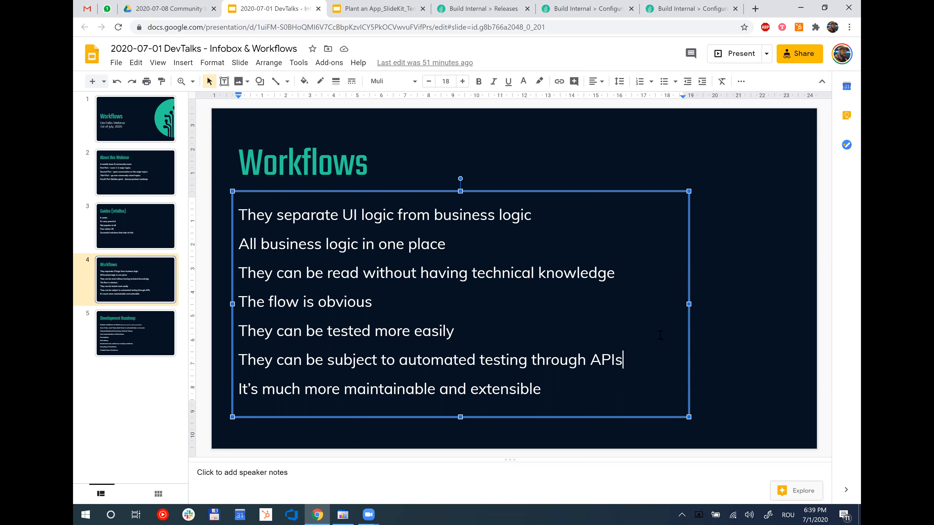
- Return to Plant an App, dismiss the test dialog and review the GetNextVersion workflow's input and output parameters
left_click(681, 17)
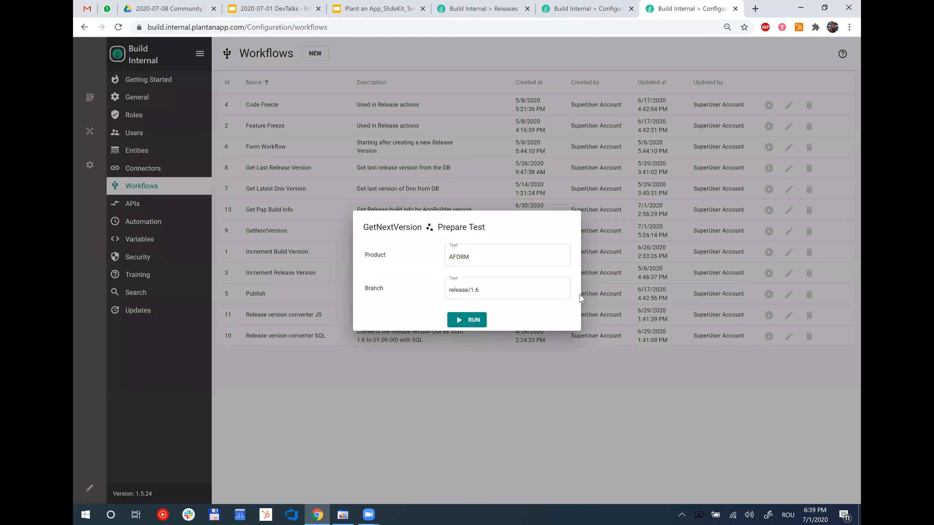
left_click(637, 289)
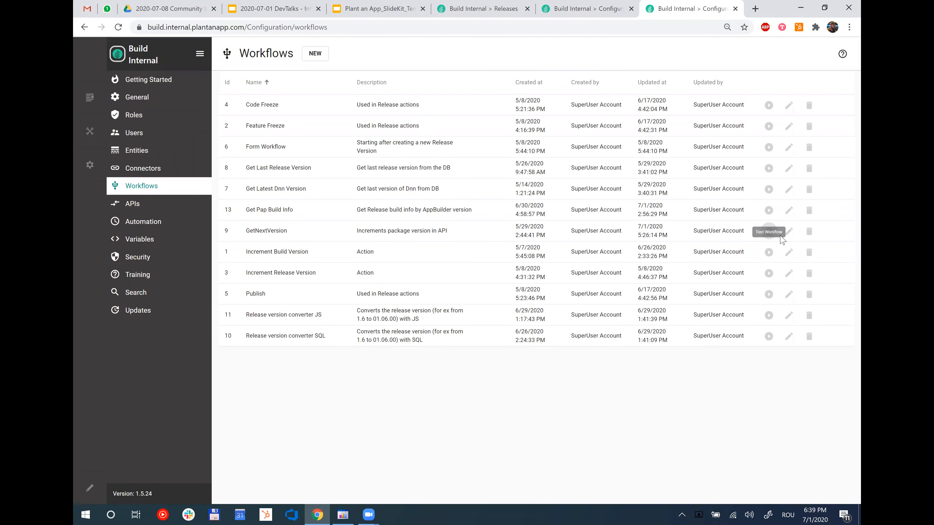
left_click(789, 231)
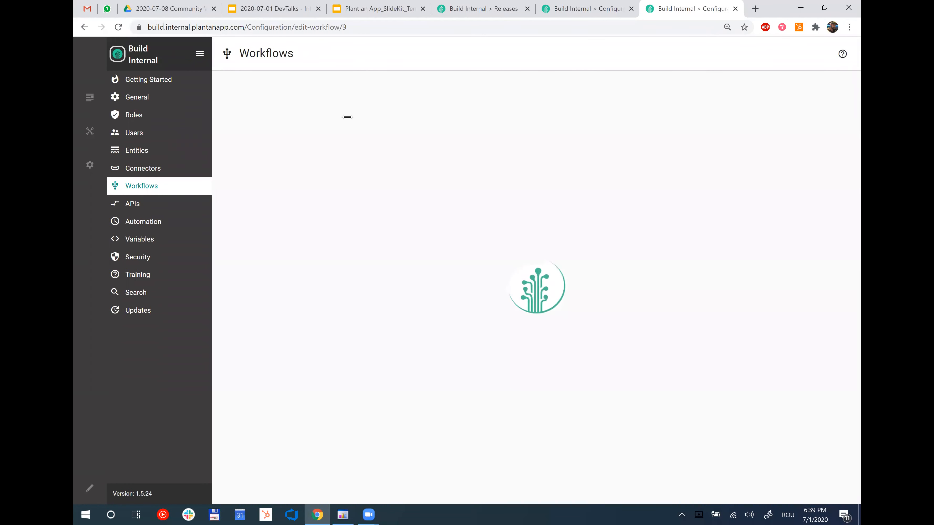
left_click(442, 85)
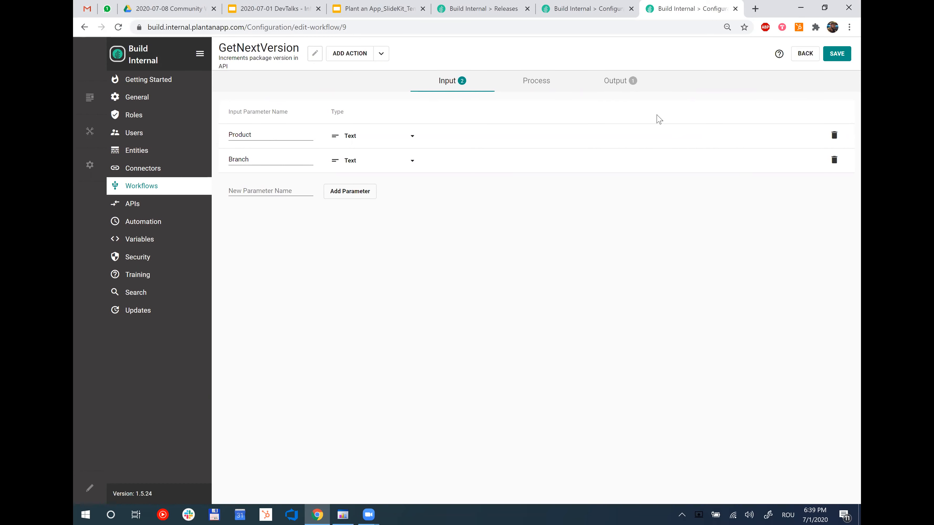
left_click(632, 87)
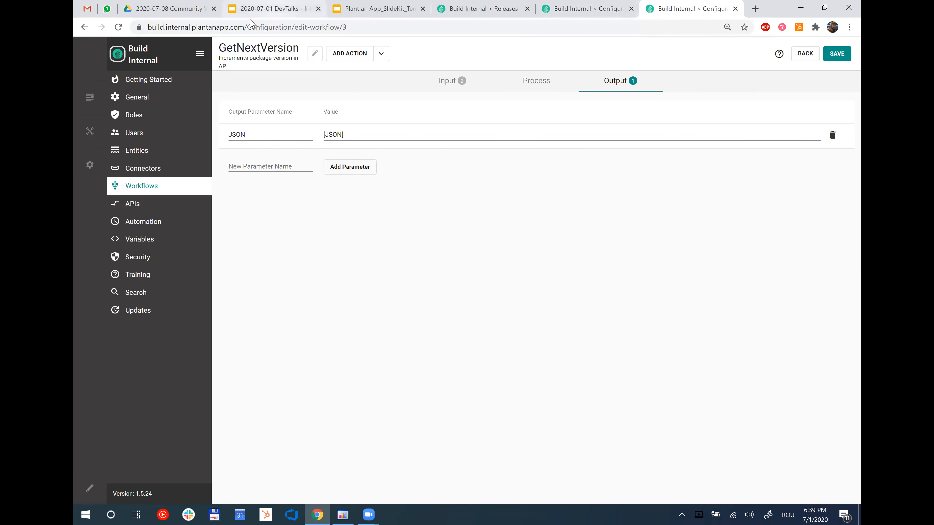
- Switch to the Google Slides presentation and go to the point "It's much more maintainable and extensible"
left_click(254, 11)
double_click(546, 390)
key("BackSpace")
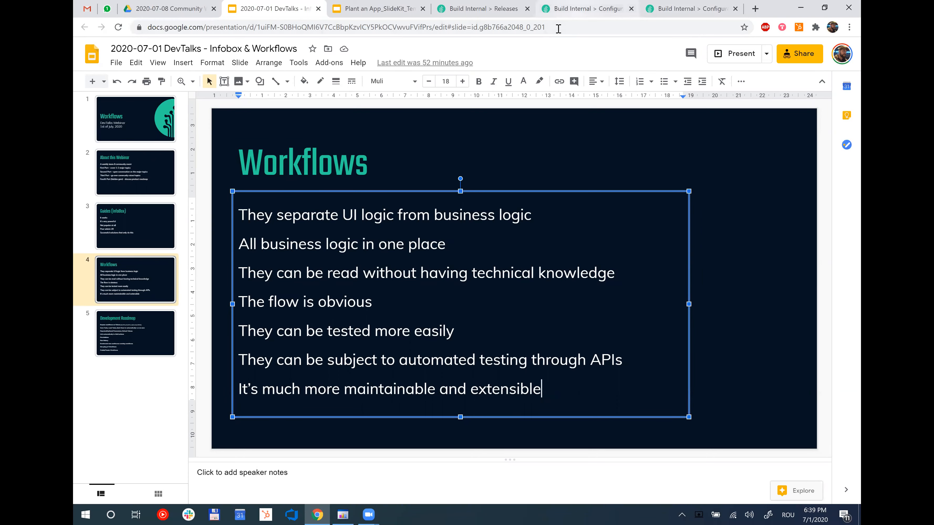
- In Plant an App, collapse the API's Verify Branch action and compare its action list with the GetNextVersion process flow
key("ctrl+7")
scroll(587, 232, "up", 6)
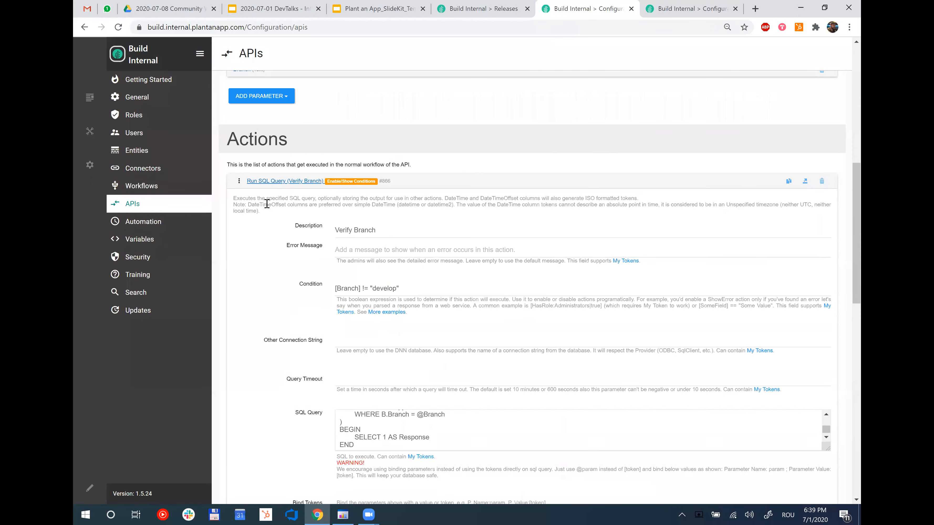
left_click(285, 183)
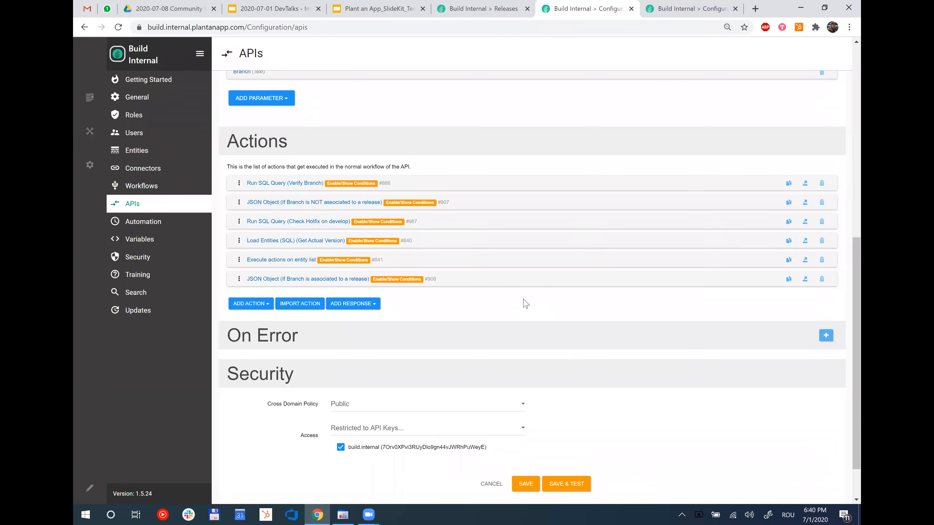
left_click(676, 11)
left_click(549, 84)
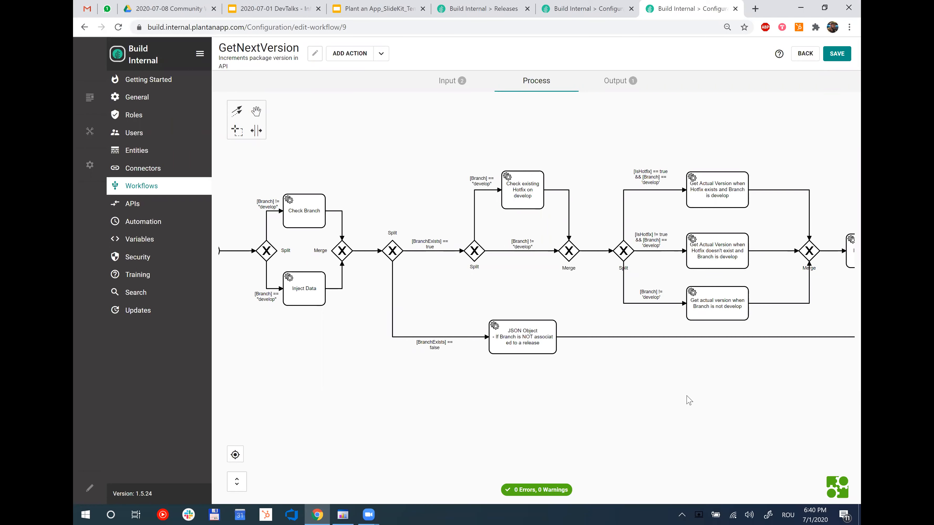
scroll(608, 392, "right", 5)
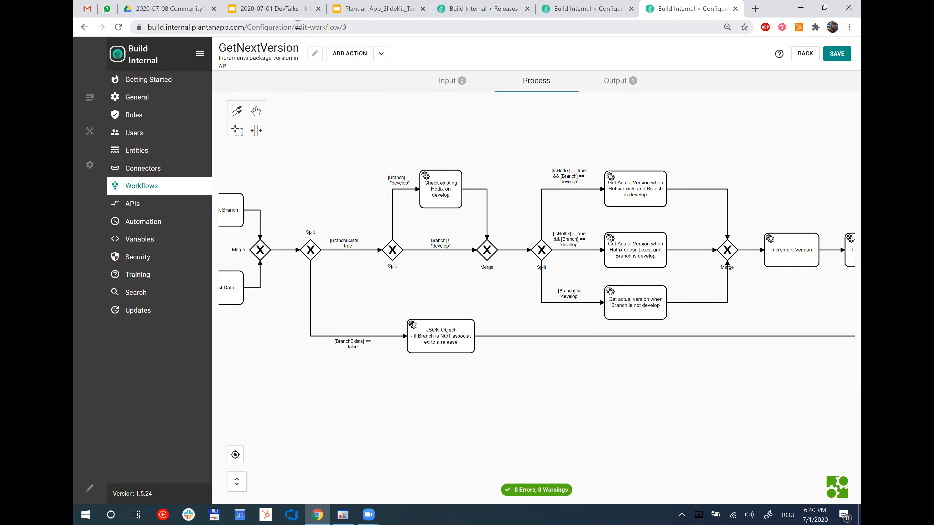
- Switch to the Google Slides presentation, open the Development Roadmap slide and highlight the point "Expose workflows as Tokens"
left_click(296, 9)
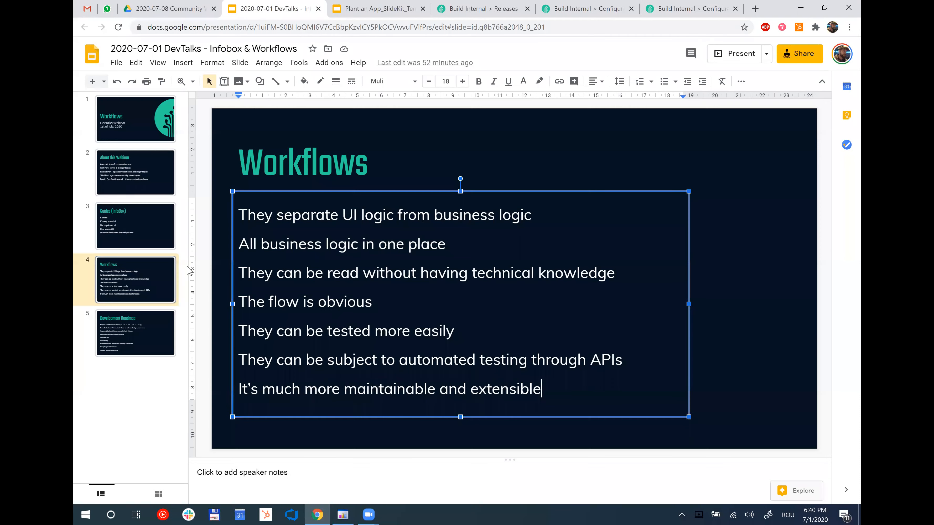
left_click(146, 331)
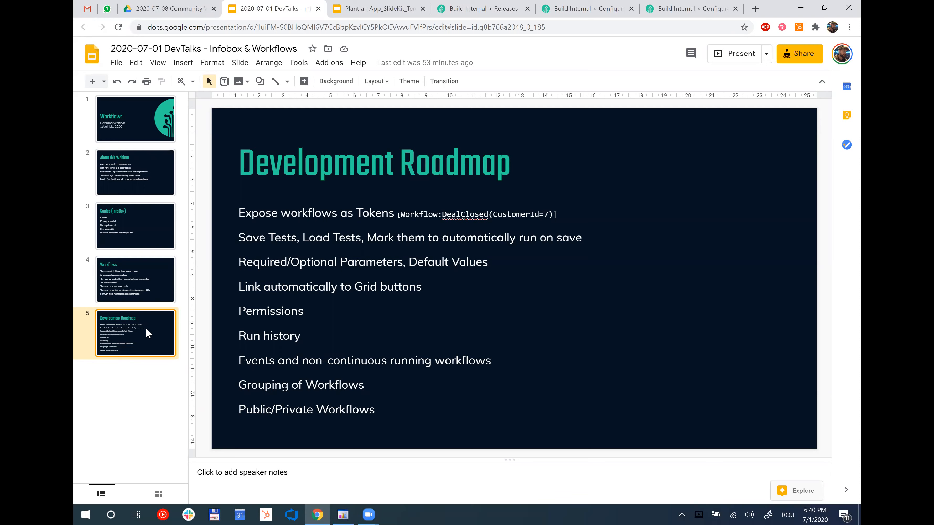
left_click(243, 214)
left_click_drag(242, 214, 241, 215)
left_click(259, 217)
left_click_drag(391, 213, 237, 210)
key("Down")
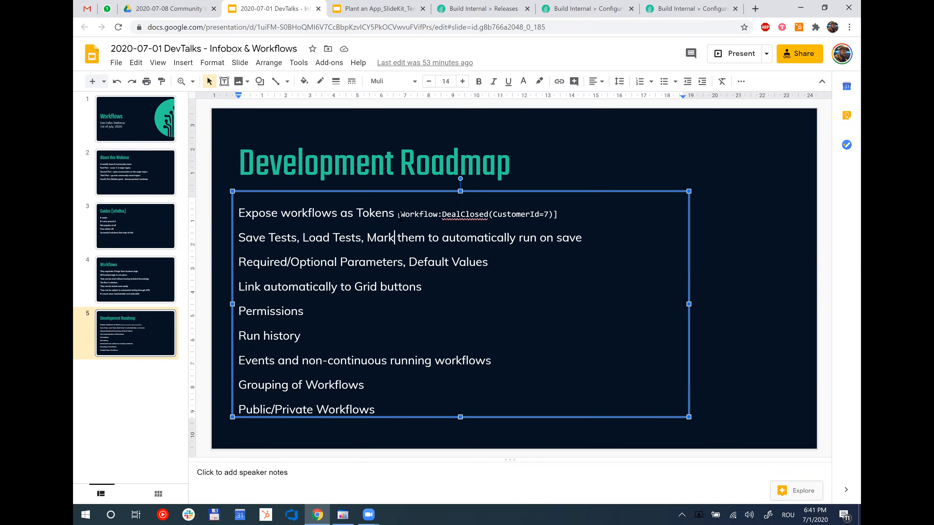
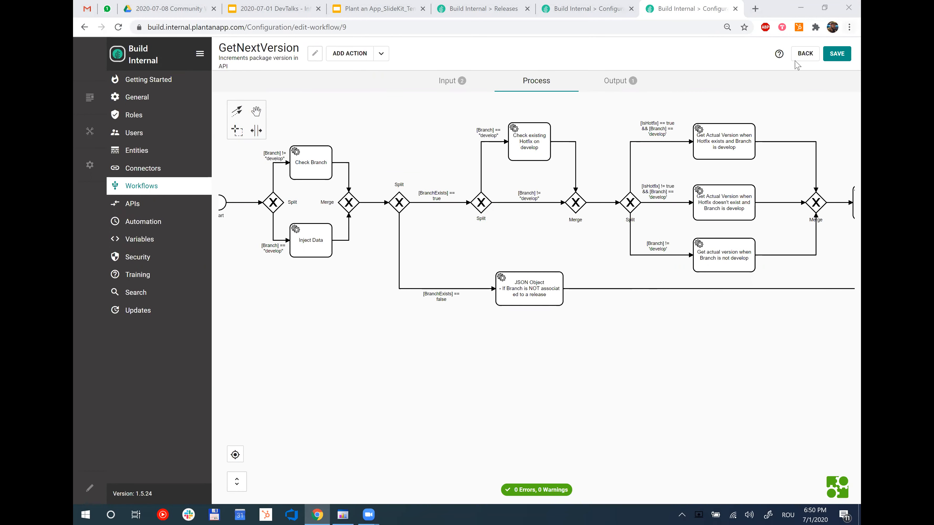
- Exit GetNextVersion without saving and open the Execute Javascript (Server) action's settings in the Release version converter JS workflow
left_click(805, 53)
left_click(486, 292)
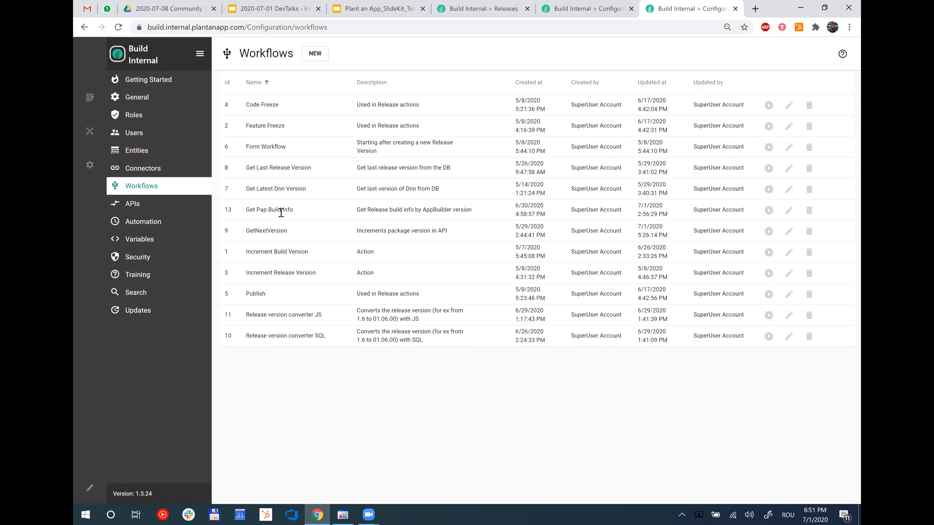
left_click(789, 315)
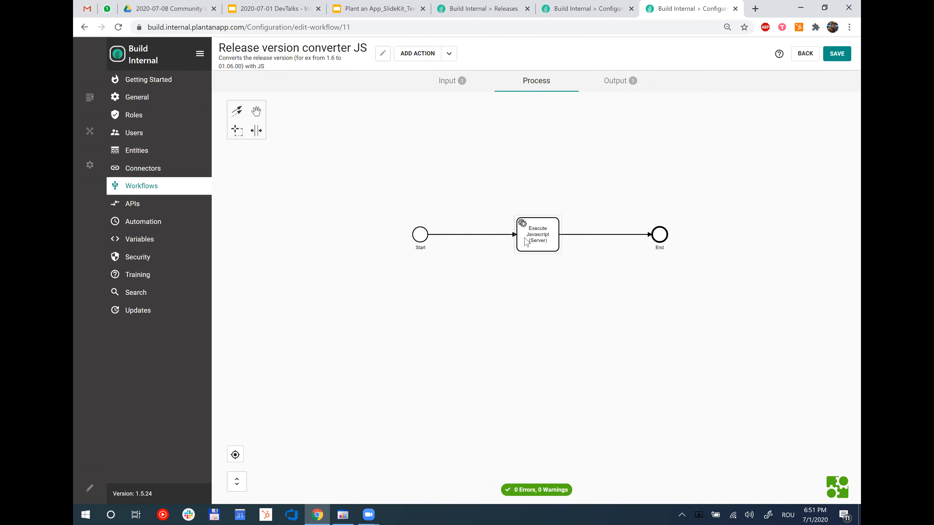
left_click(543, 246)
double_click(543, 245)
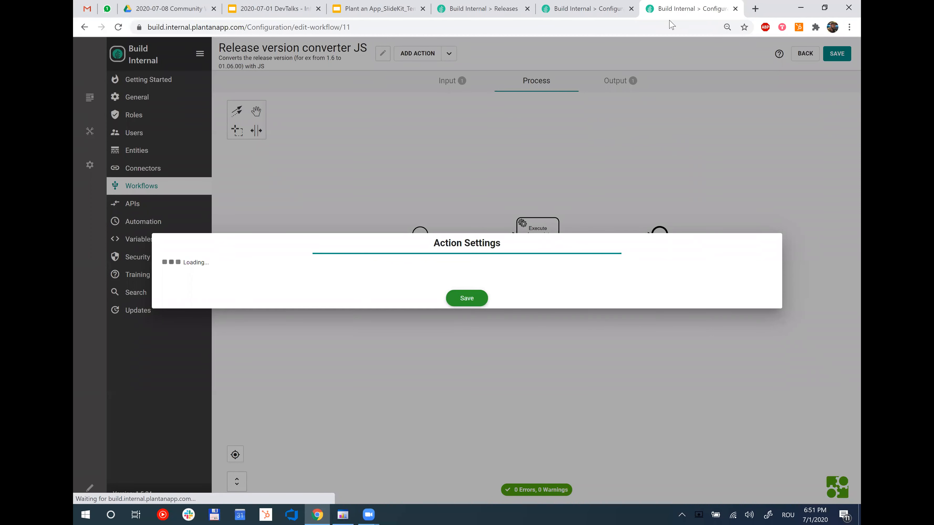
- In a duplicate browser tab, exit without saving and open the Run SQL Query action's settings in Release version converter SQL
right_click(678, 11)
left_click(694, 60)
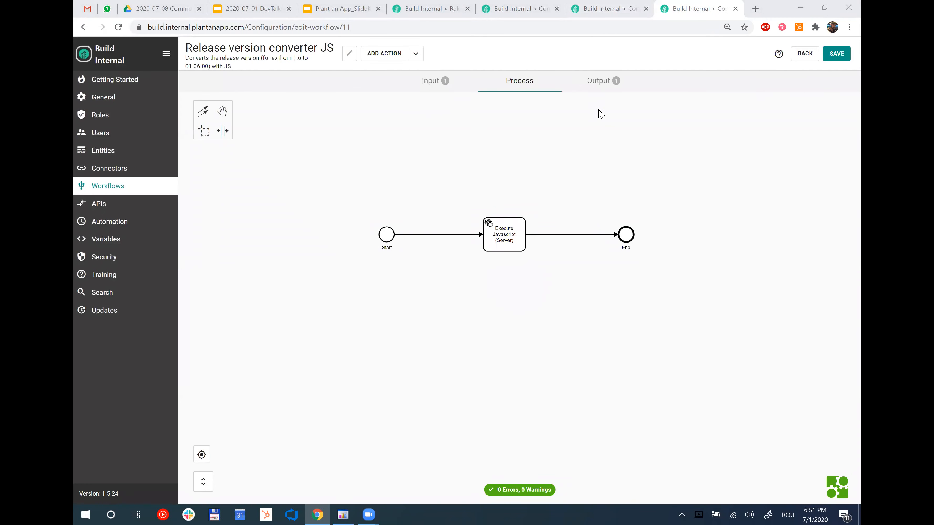
left_click(803, 55)
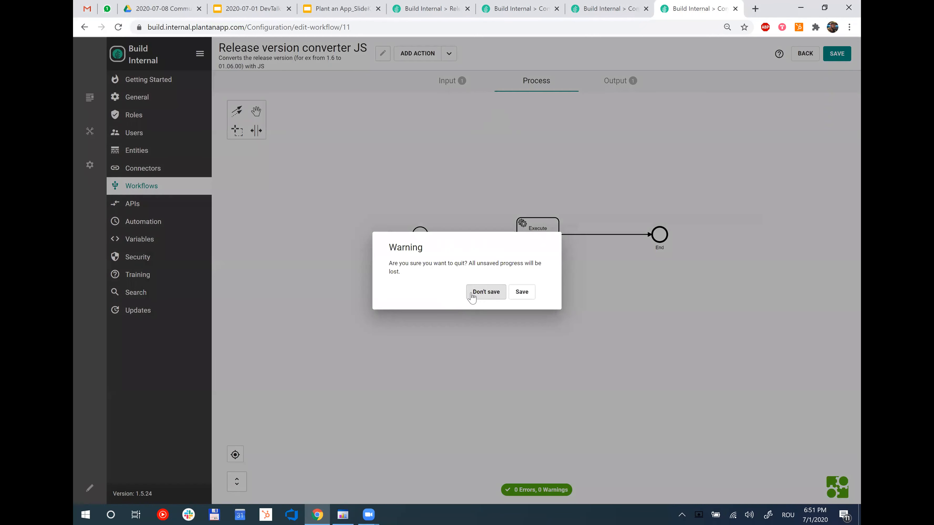
left_click(472, 297)
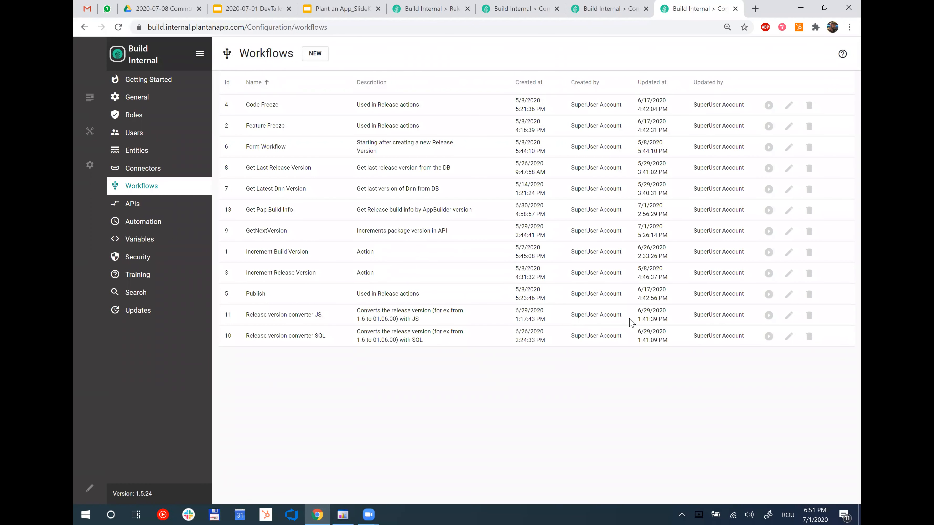
left_click(788, 336)
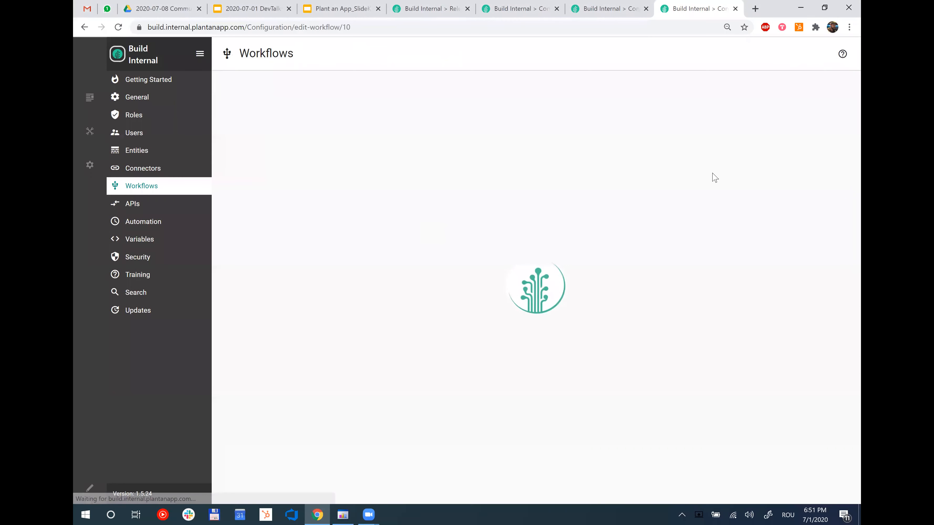
left_click(471, 211)
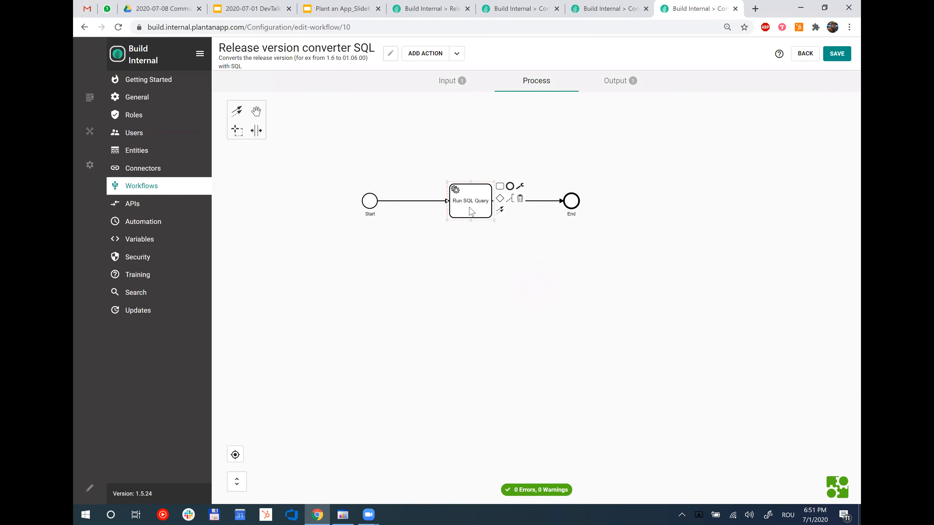
double_click(458, 202)
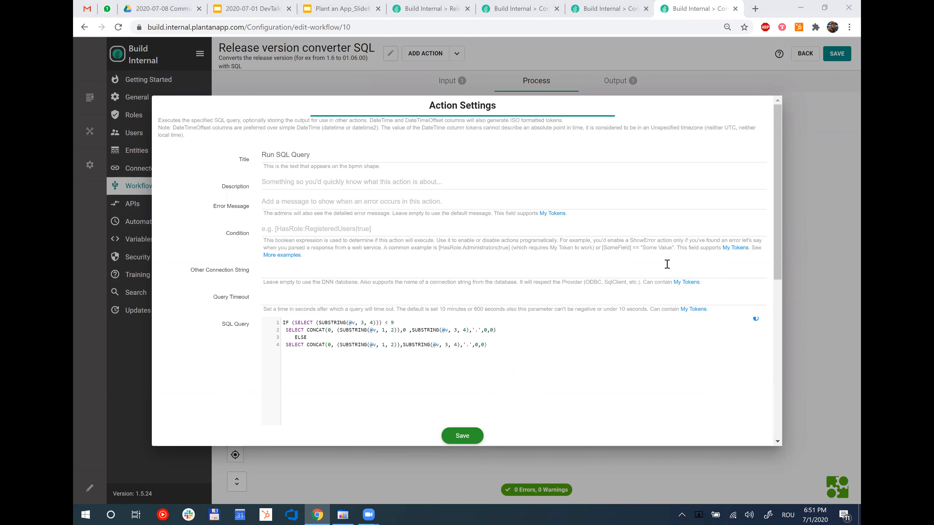
- Back in the Release version converter JS action settings, remove the square brackets around BaseVer in the OldVersion code line
key("ctrl+shift+Tab")
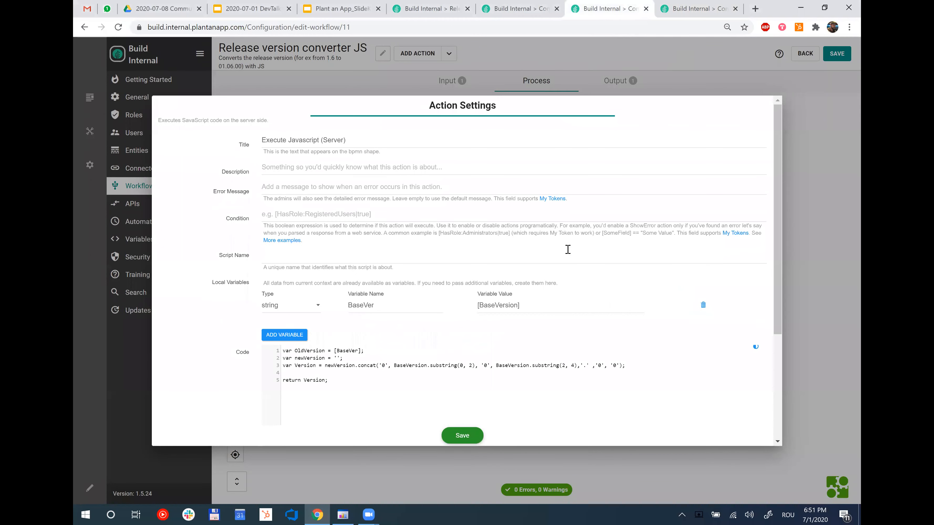
scroll(587, 307, "down", 3)
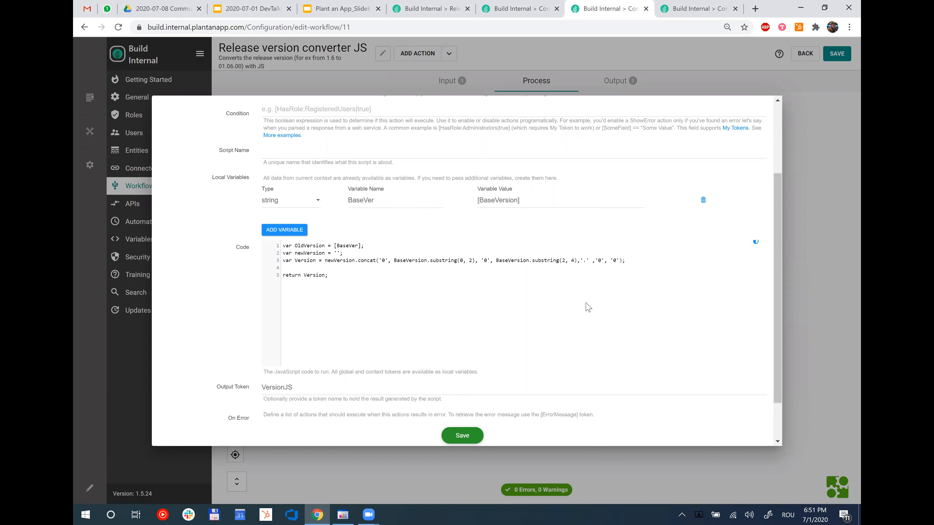
left_click(336, 245)
key("BackSpace")
- Highlight the Local Variables note "All data from current context are already available as variables"
scroll(258, 221, "up", 3)
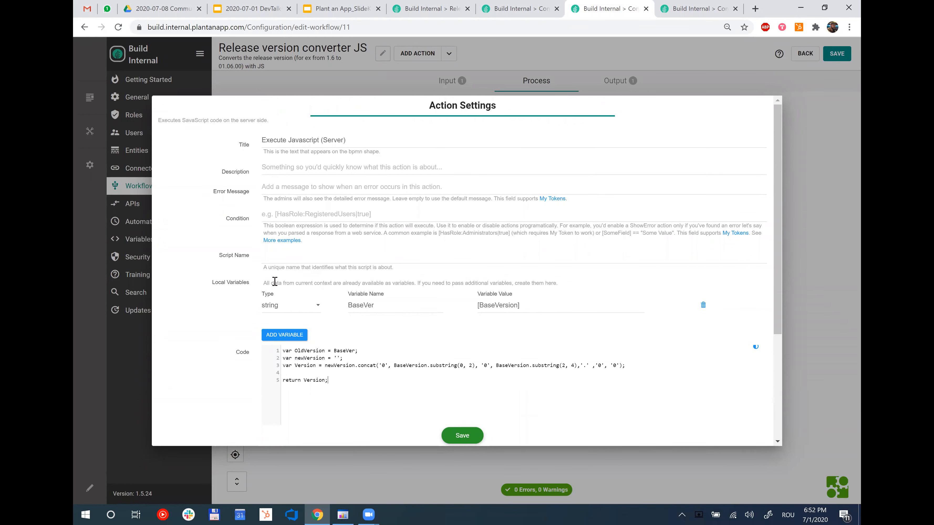
left_click_drag(264, 283, 418, 283)
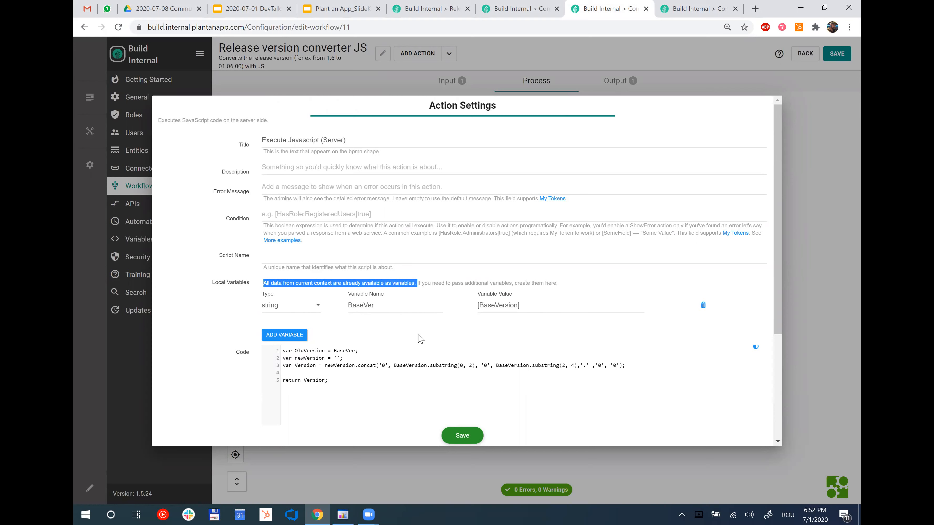
- Replace BaseVer with BaseVersion in the OldVersion code line and delete the BaseVer local variable
left_click(338, 350)
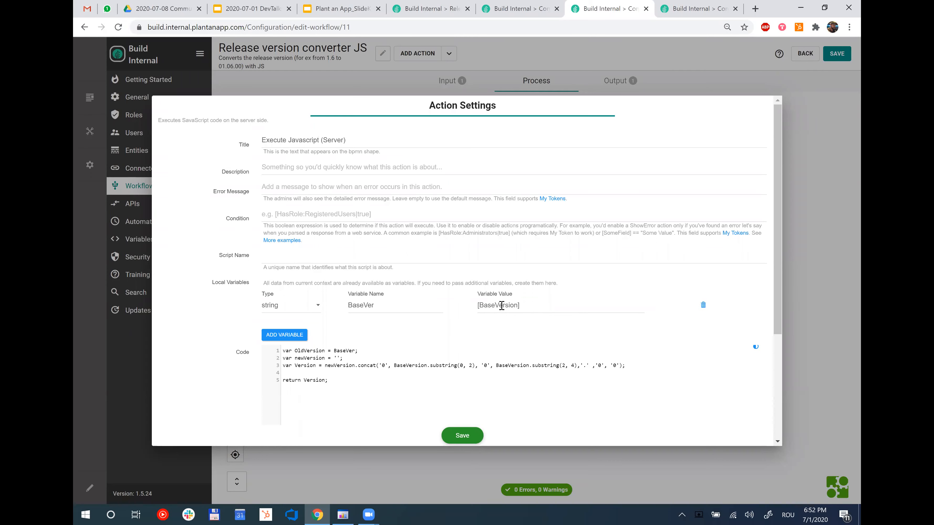
double_click(502, 307)
key("ctrl+c")
double_click(344, 350)
key("ctrl+v")
left_click(703, 305)
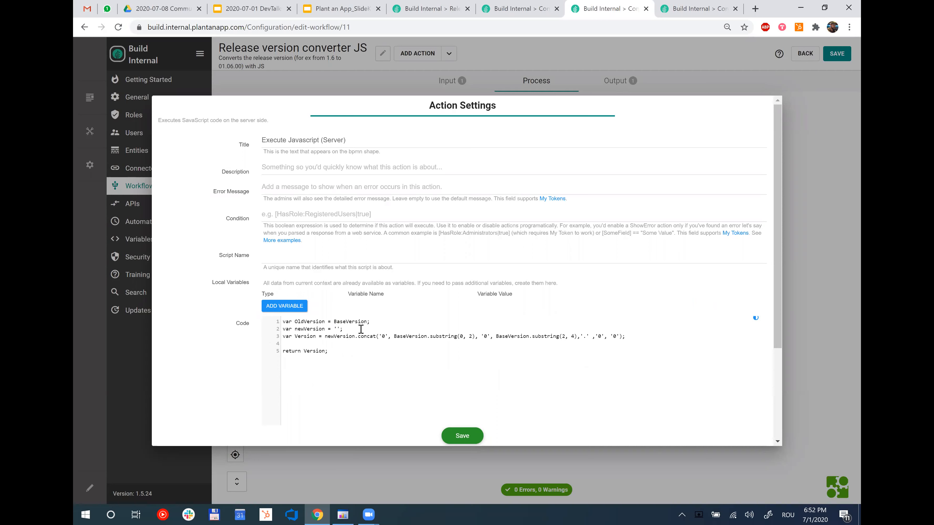
double_click(350, 322)
left_click(392, 329)
scroll(390, 318, "down", 3)
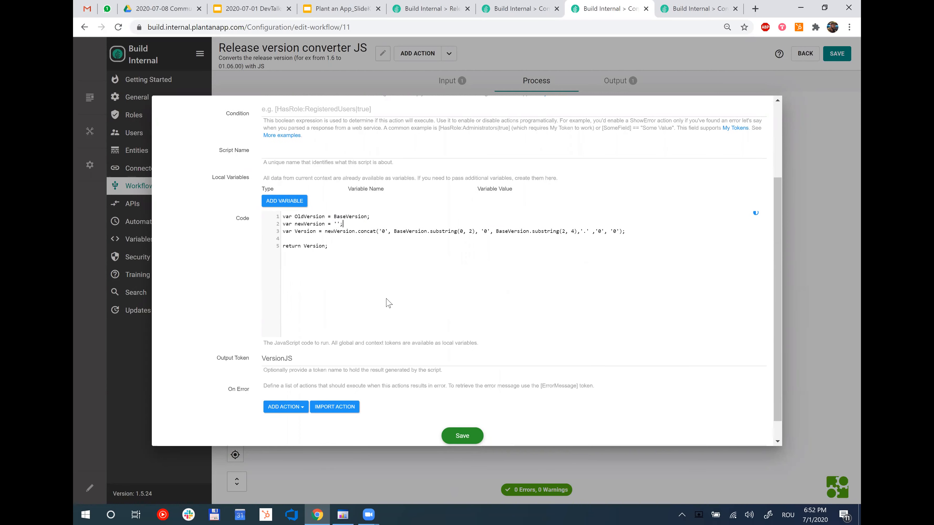
- Rewrite the script's return statement to return an object with the property version: Version
left_click_drag(328, 246, 295, 250)
scroll(316, 292, "down", 1)
left_click(303, 244)
double_click(311, 223)
left_click(303, 223)
left_click(304, 223)
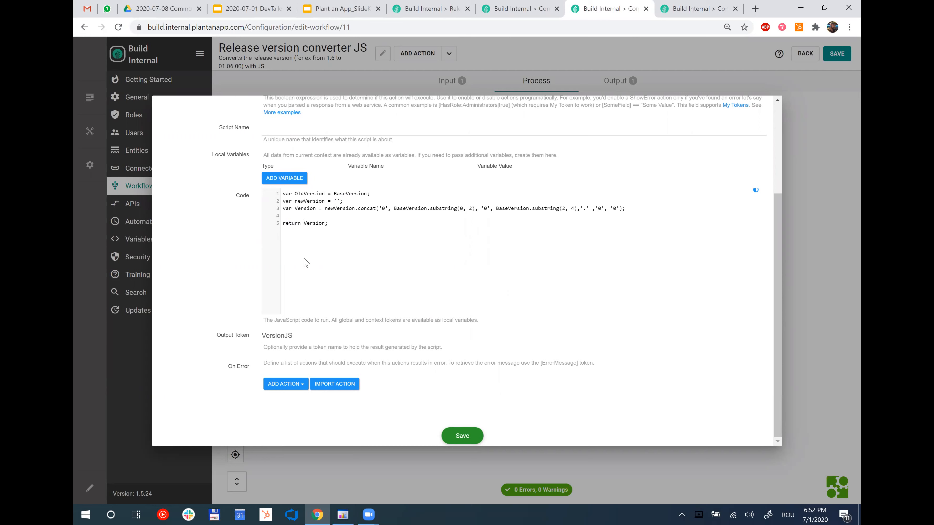
key("alt+shift")
type("{")
key("Return")
type("version")
type(":")
- Try extending the VersionJS output token with a reference to the returned version property, and undo that edit
left_click(301, 337)
key("ctrl+a")
key("Right")
type(":ve")
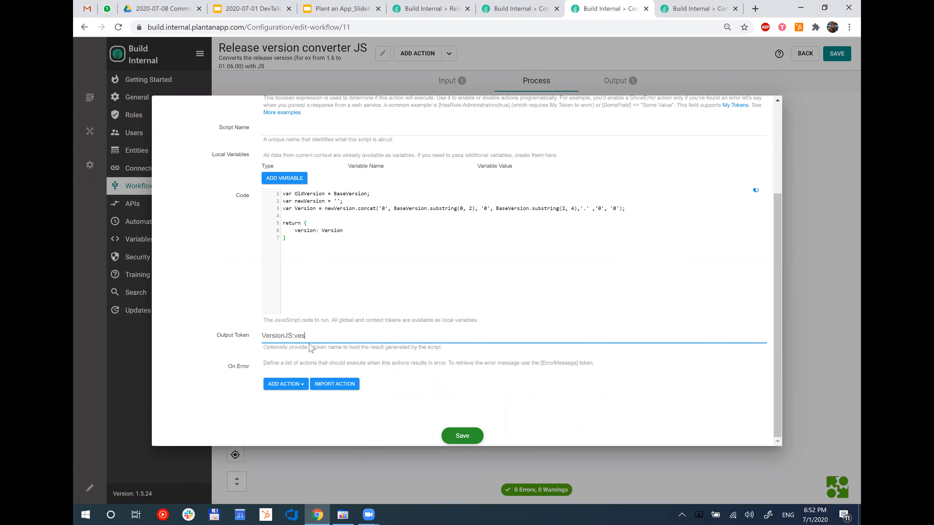
key("Home")
type("[")
left_click(310, 224)
left_click_drag(272, 335, 295, 334)
key("ctrl+z")
key("ctrl+z")
left_click(439, 277)
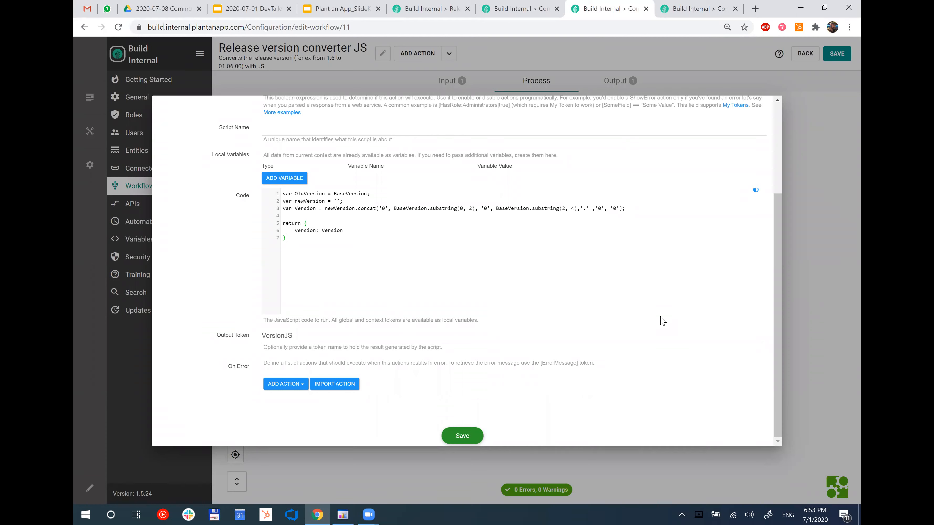
- Close the action settings without saving the script changes and reopen the Execute Javascript (Server) action's settings
scroll(548, 154, "up", 3)
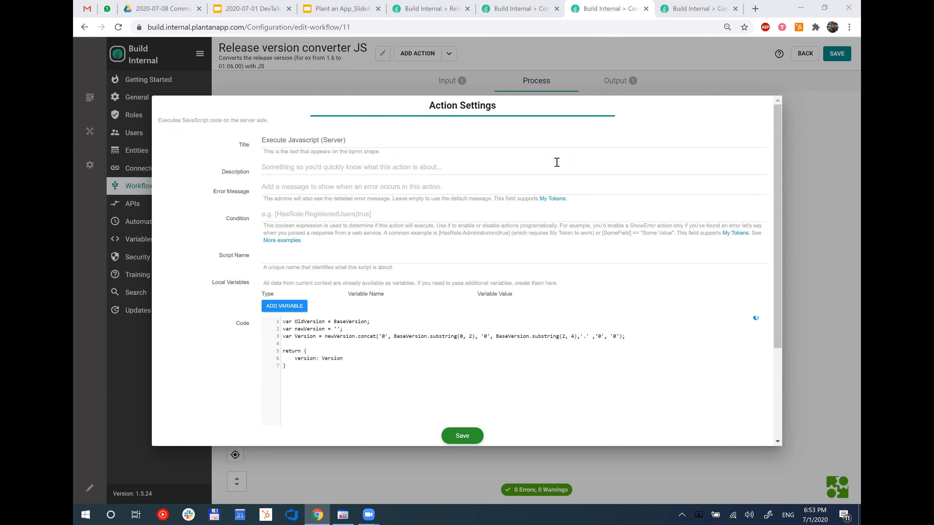
scroll(540, 228, "down", 3)
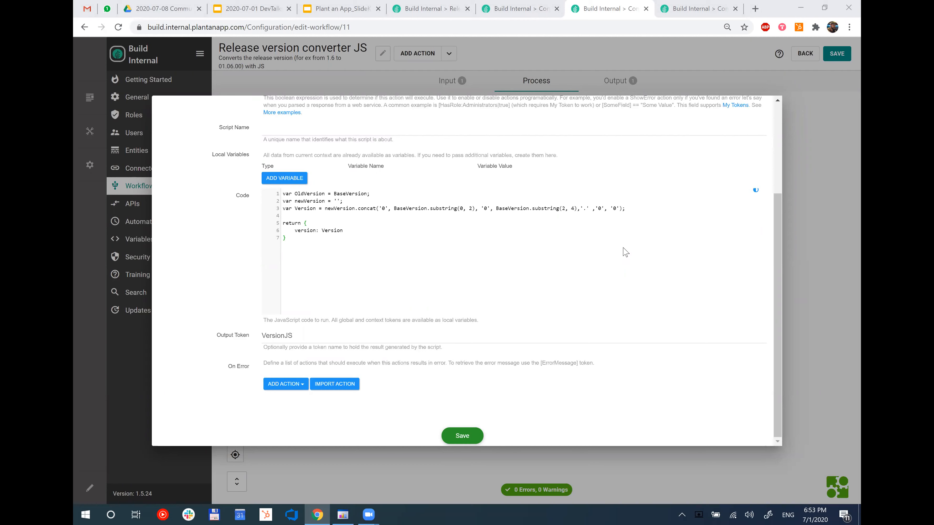
scroll(626, 252, "up", 3)
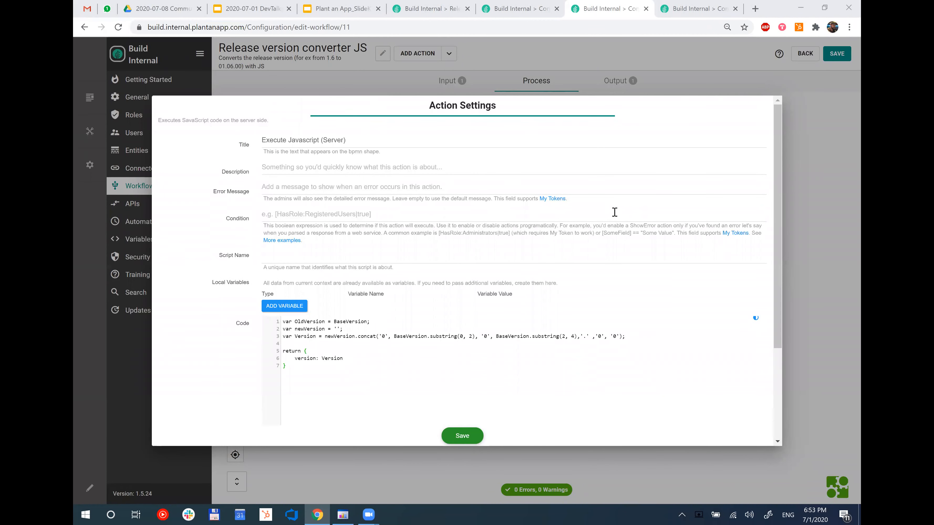
scroll(628, 271, "down", 2)
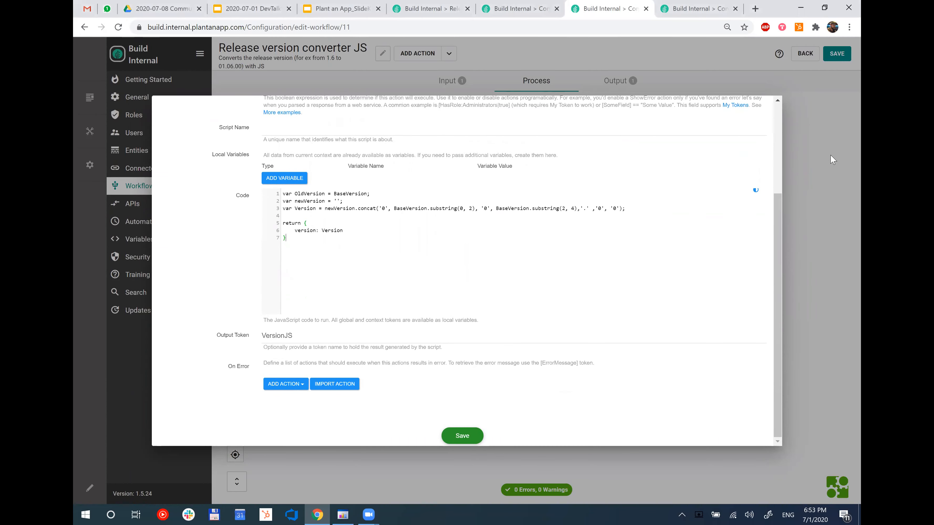
left_click(830, 155)
left_click(547, 241)
double_click(539, 240)
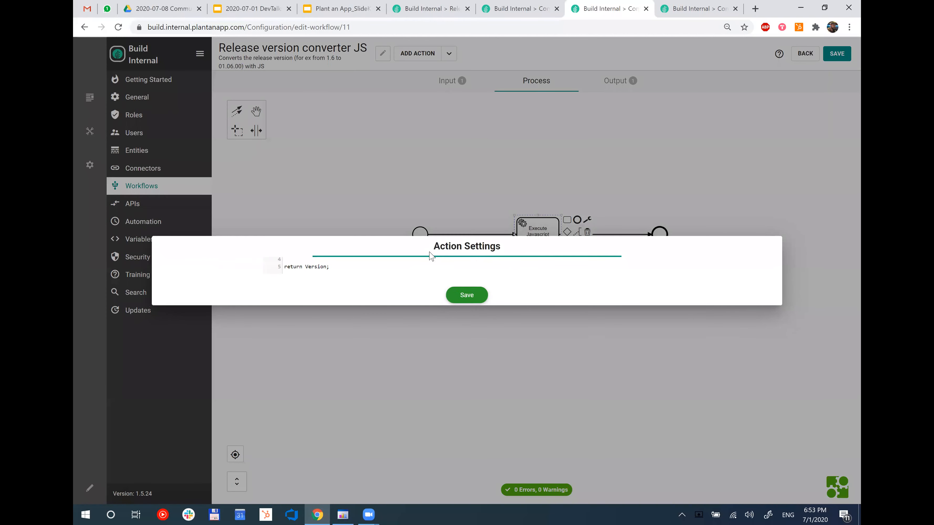
scroll(427, 255, "down", 1)
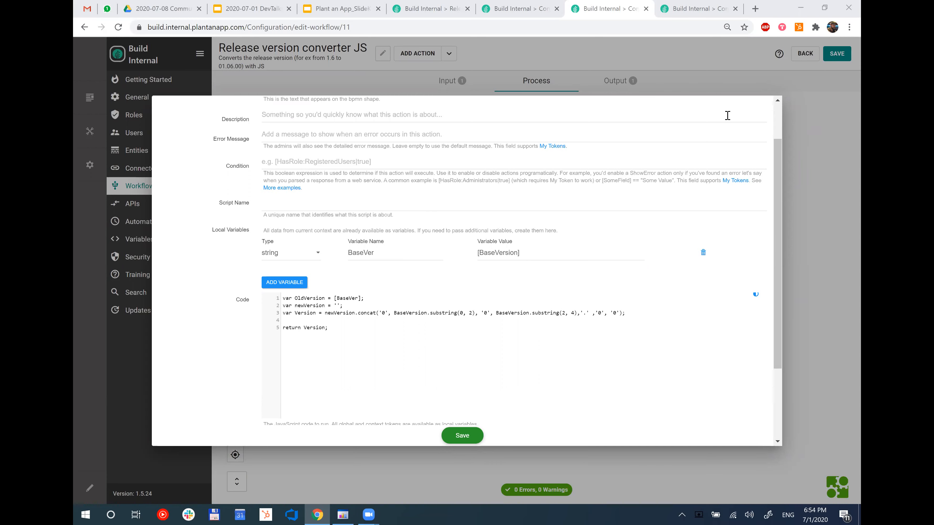
- Exit the Release version converter SQL workflow without saving and open the GetNextVersion workflow for editing
left_click(692, 10)
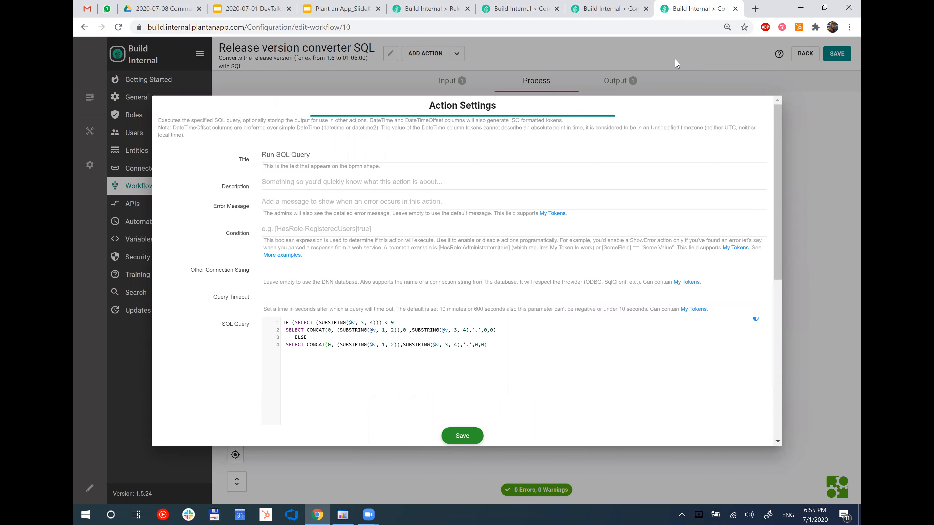
left_click(761, 65)
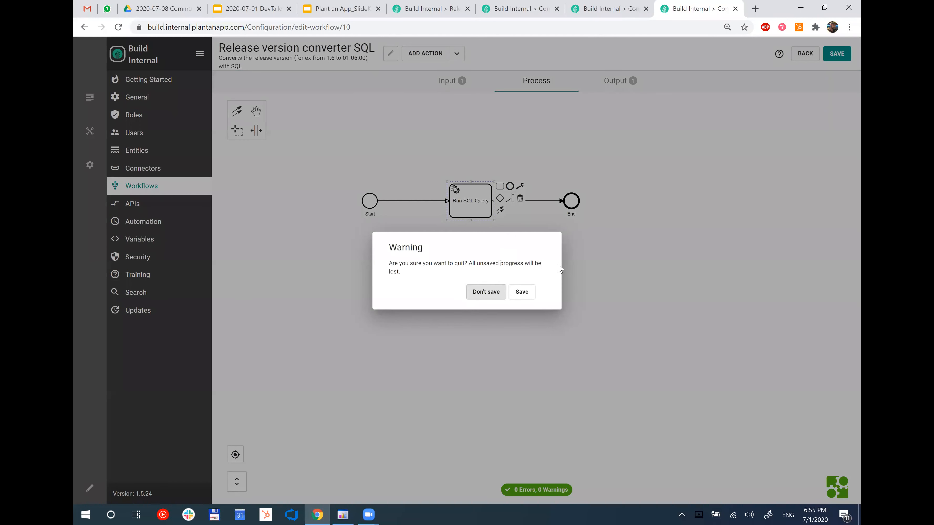
left_click(486, 292)
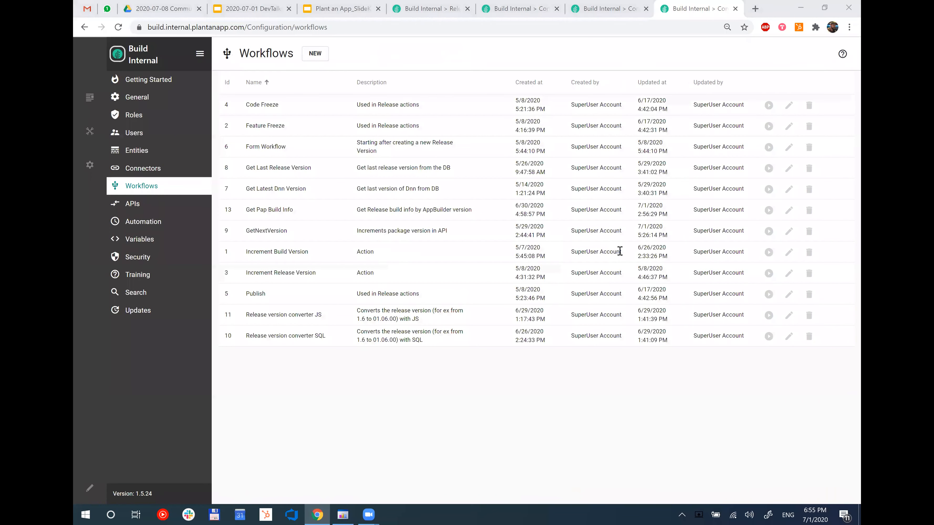
left_click(788, 236)
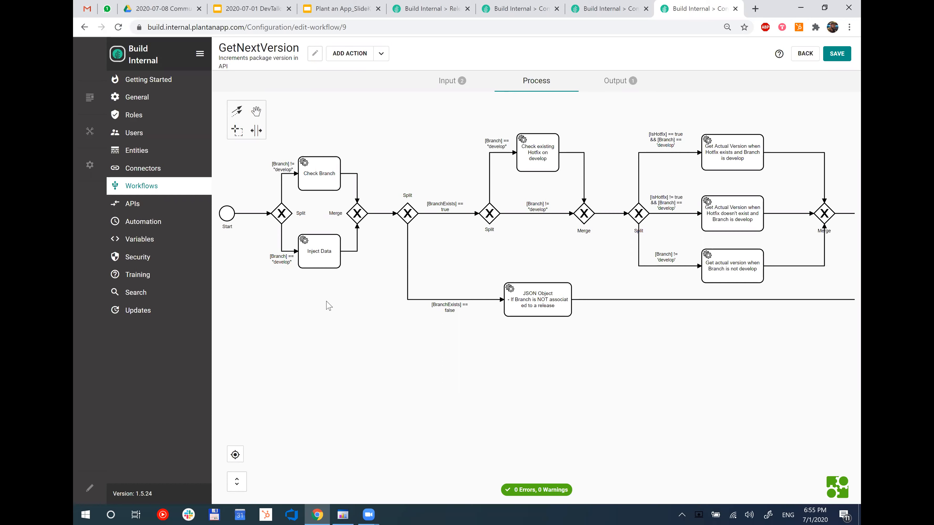
- In the DevTalks Google Slides presentation, append a parenthesised note naming the voter to the "Expose workflows as Tokens" roadmap item
left_click(213, 5)
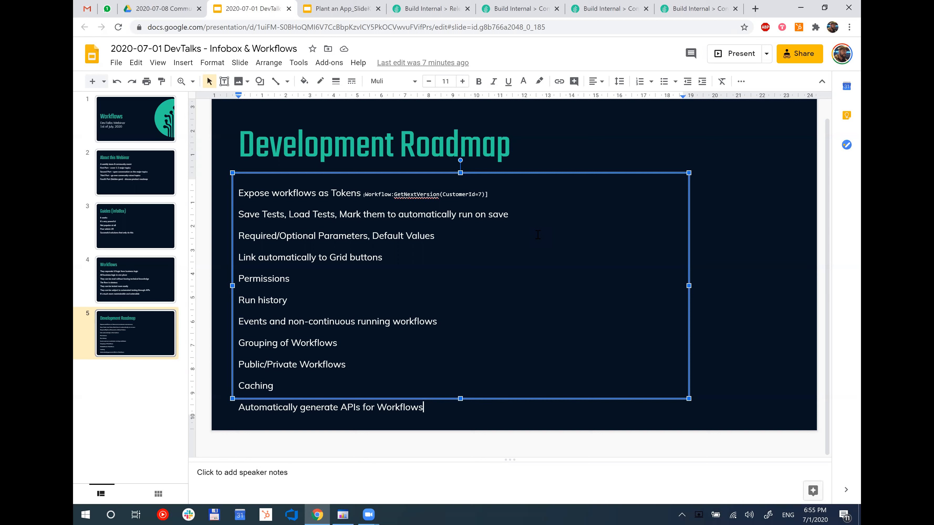
left_click(239, 193)
left_click(512, 193)
type("(DAle'")
key("BackSpace")
key("BackSpace")
key("BackSpace")
key("BackSpace")
type("ale's v")
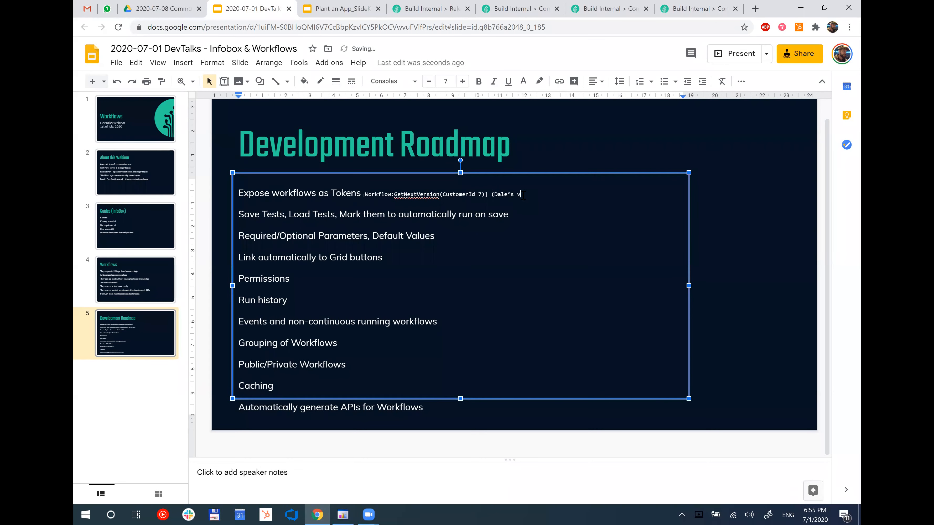
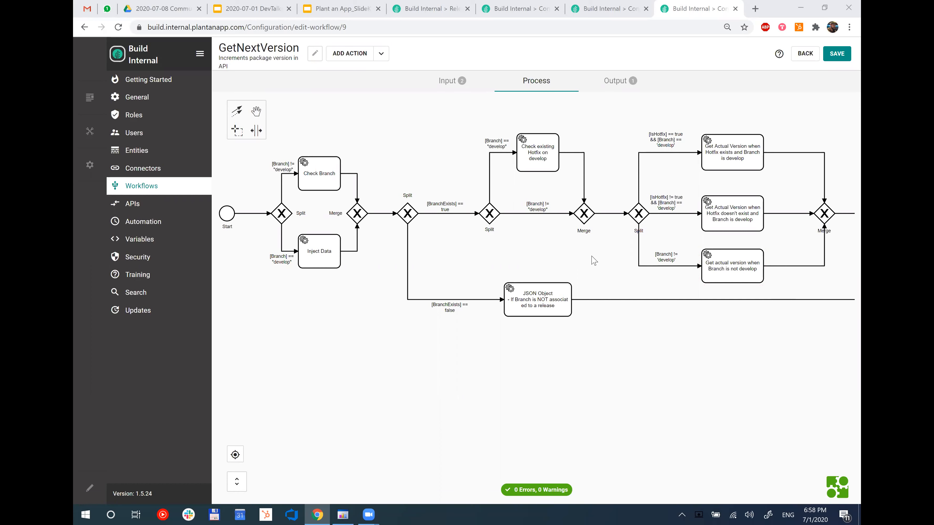
- Examine the Increment Version part of the GetNextVersion diagram, and return to the Development Roadmap slide in Google Slides
left_click_drag(584, 261, 413, 277)
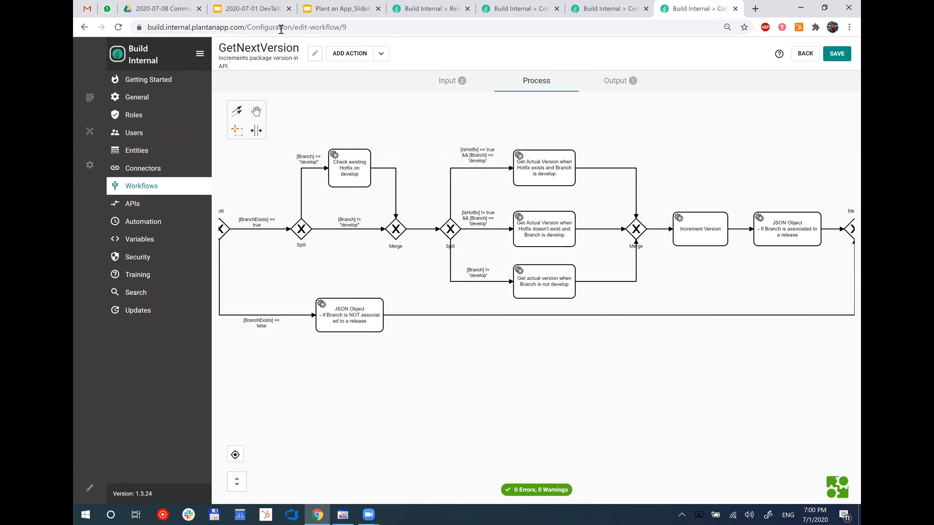
left_click(272, 9)
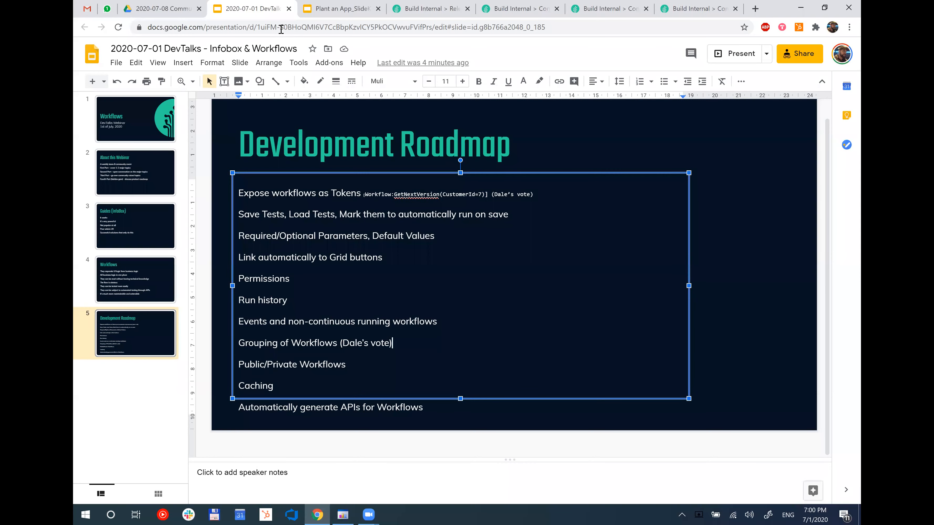